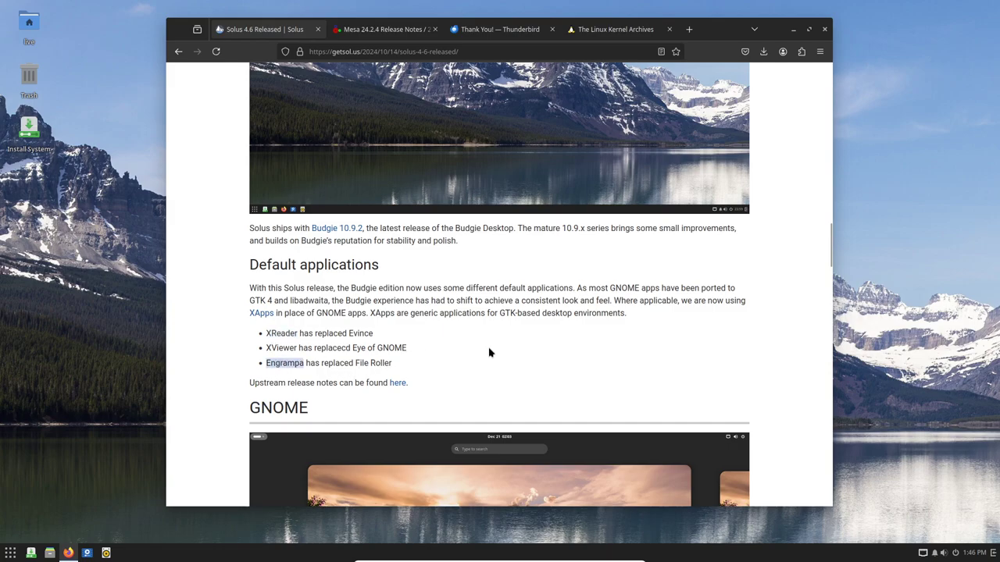
Read the Solus 4.6 release post in Firefox to its end, then minimize the browser
{"action": "scroll", "coordinate": [487, 350], "scroll_direction": "down", "scroll_amount": 3}
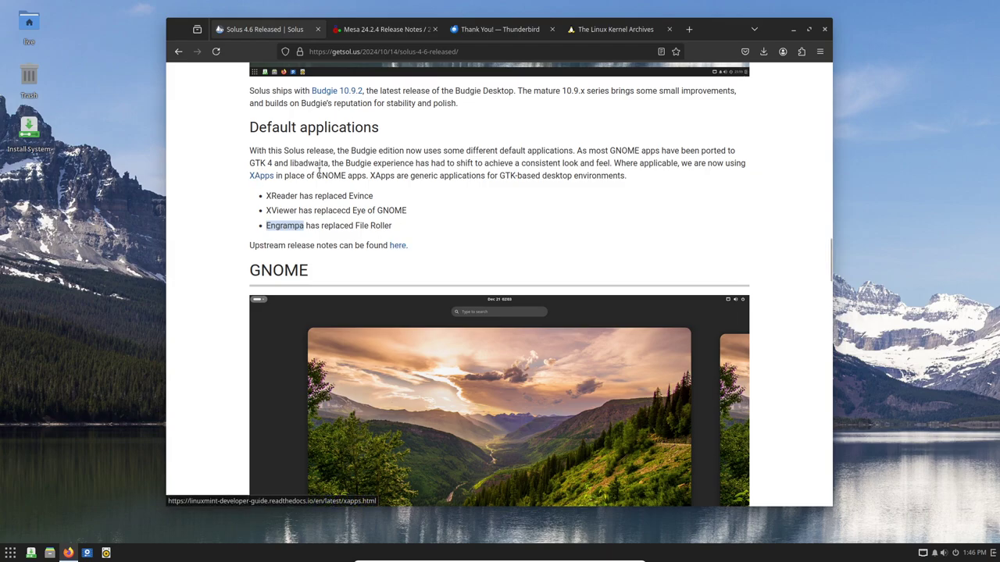
{"action": "scroll", "coordinate": [522, 291], "scroll_direction": "down", "scroll_amount": 6}
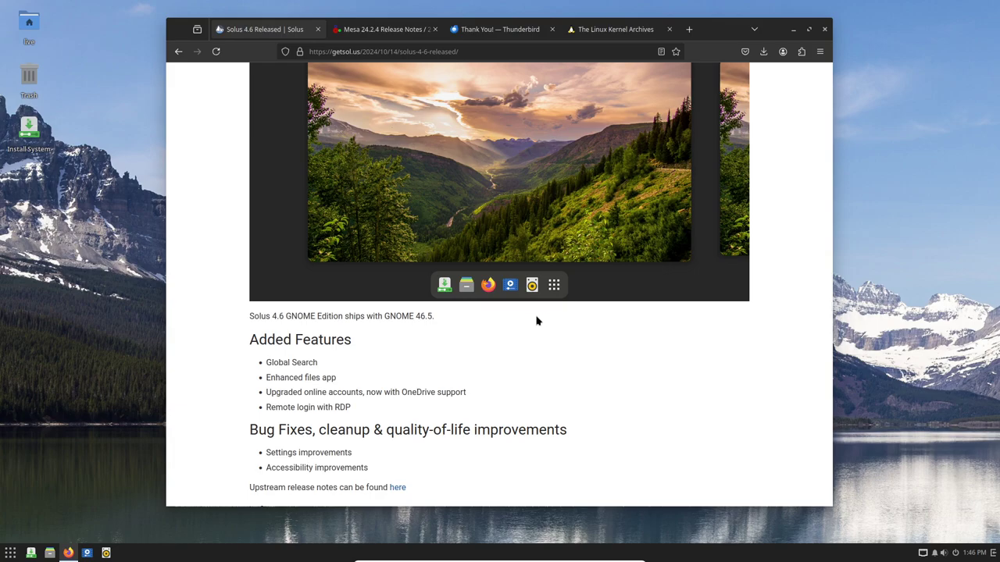
{"action": "scroll", "coordinate": [536, 320], "scroll_direction": "down", "scroll_amount": 1}
{"action": "scroll", "coordinate": [534, 321], "scroll_direction": "down", "scroll_amount": 3}
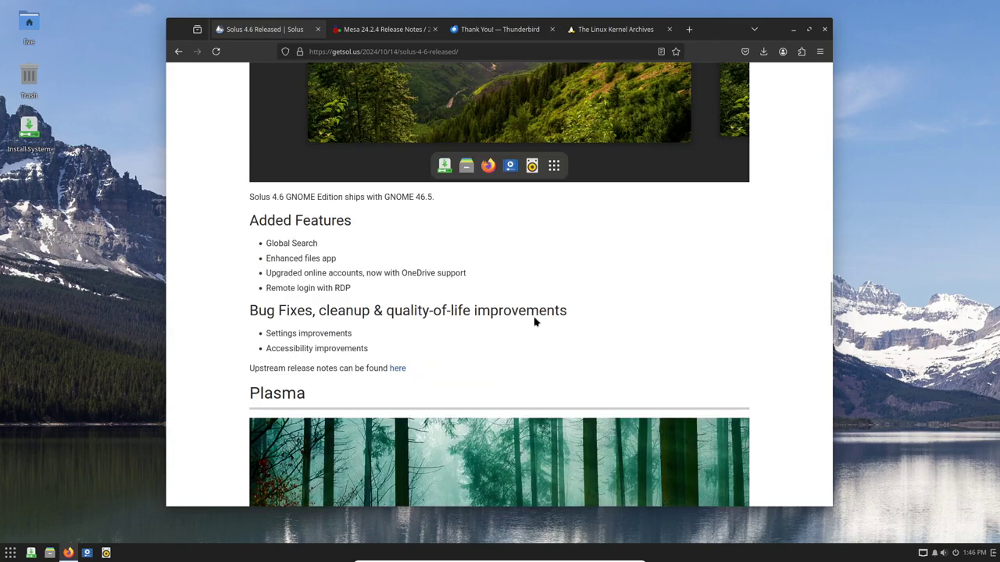
{"action": "scroll", "coordinate": [534, 321], "scroll_direction": "down", "scroll_amount": 10}
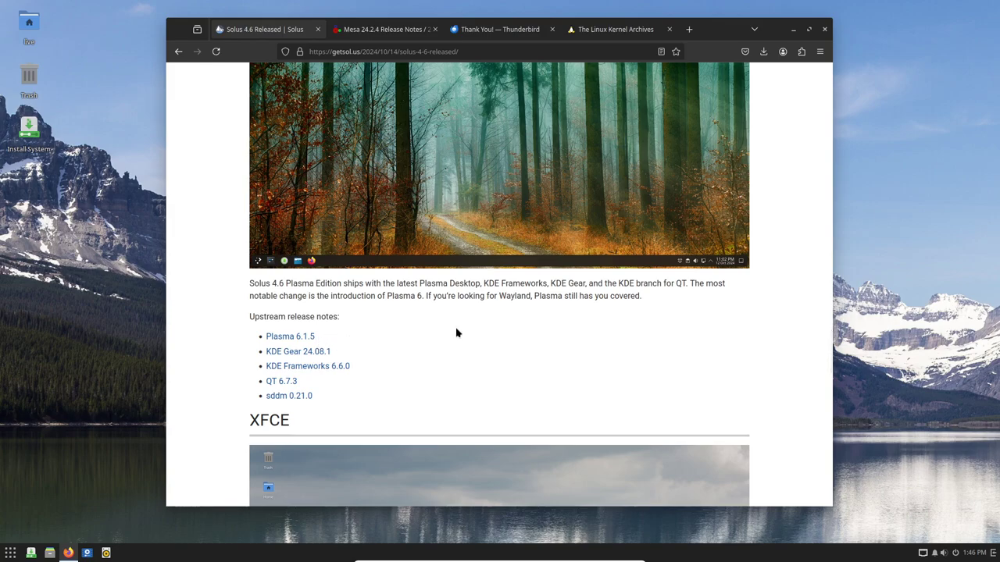
{"action": "scroll", "coordinate": [457, 334], "scroll_direction": "down", "scroll_amount": 3}
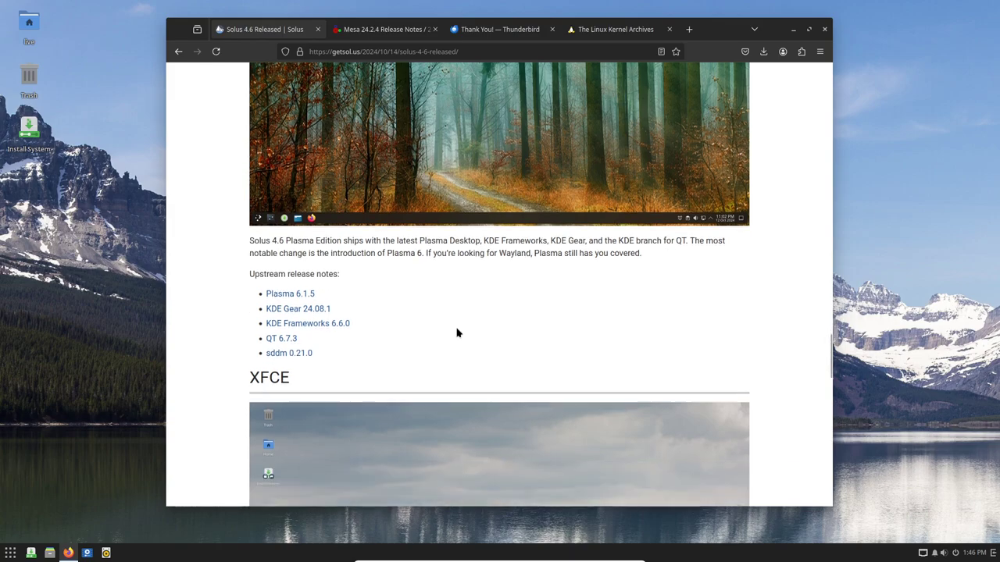
{"action": "scroll", "coordinate": [468, 295], "scroll_direction": "down", "scroll_amount": 4}
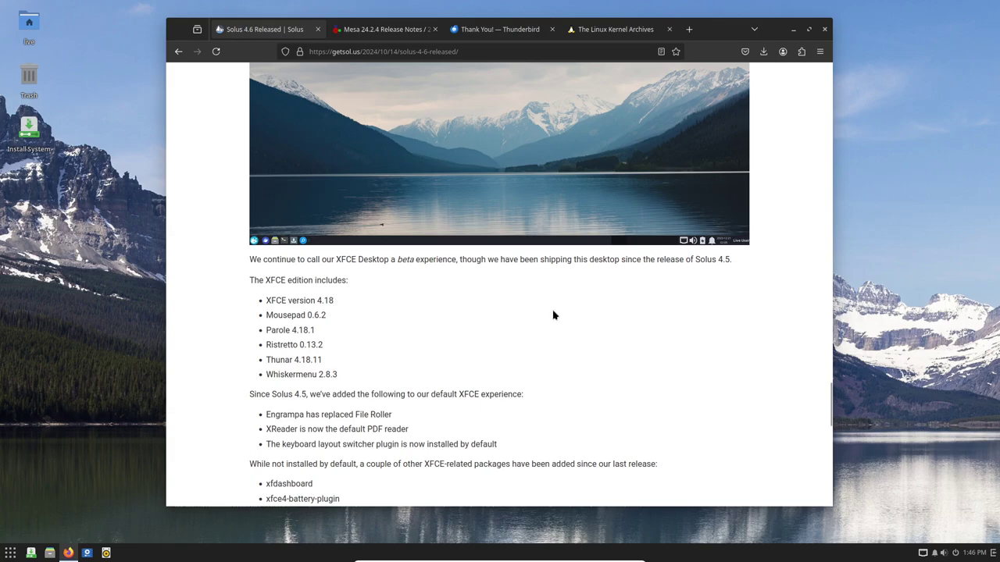
{"action": "scroll", "coordinate": [554, 313], "scroll_direction": "down", "scroll_amount": 4}
{"action": "scroll", "coordinate": [553, 311], "scroll_direction": "down", "scroll_amount": 3}
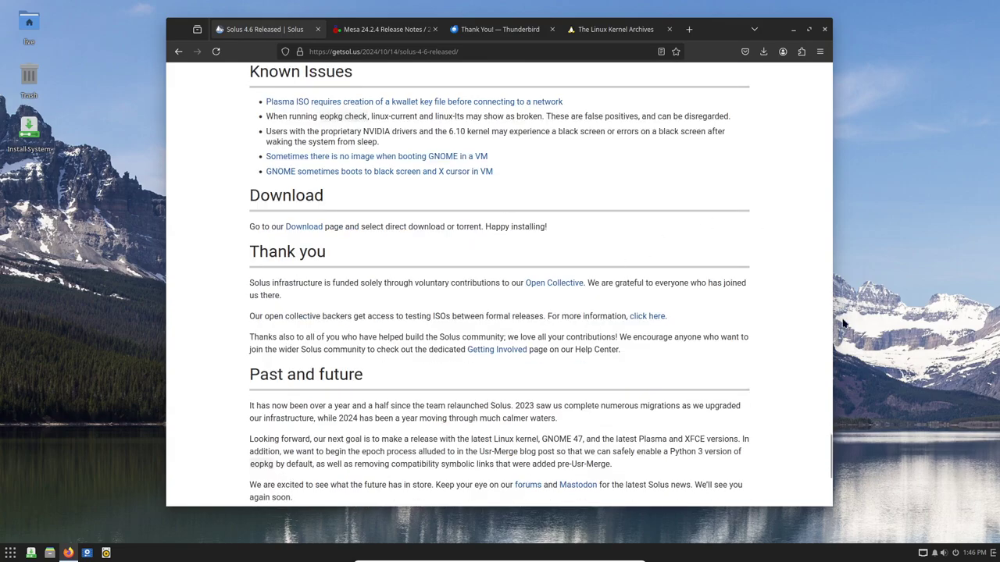
{"action": "scroll", "coordinate": [609, 281], "scroll_direction": "down", "scroll_amount": 1}
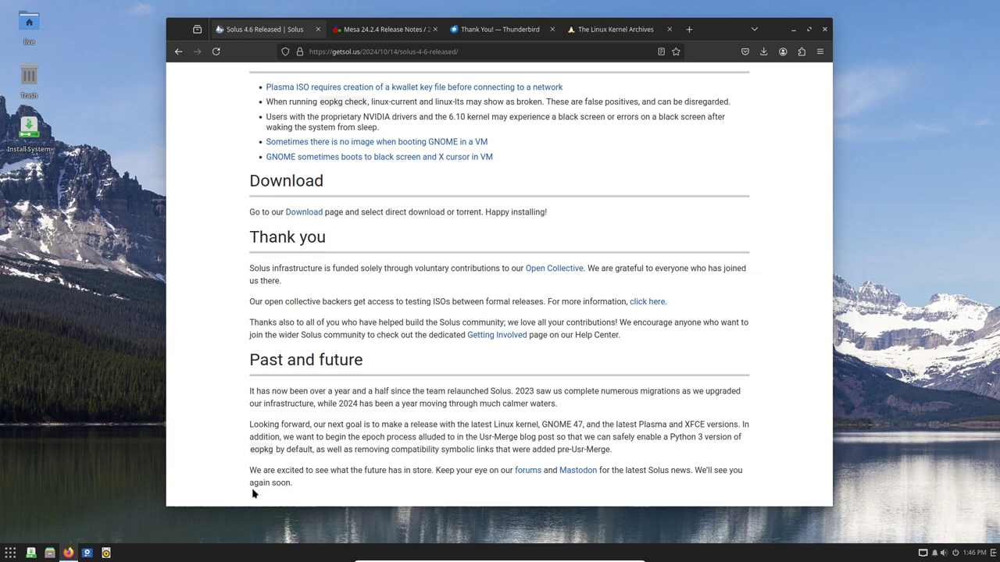
{"action": "left_click", "coordinate": [900, 347]}
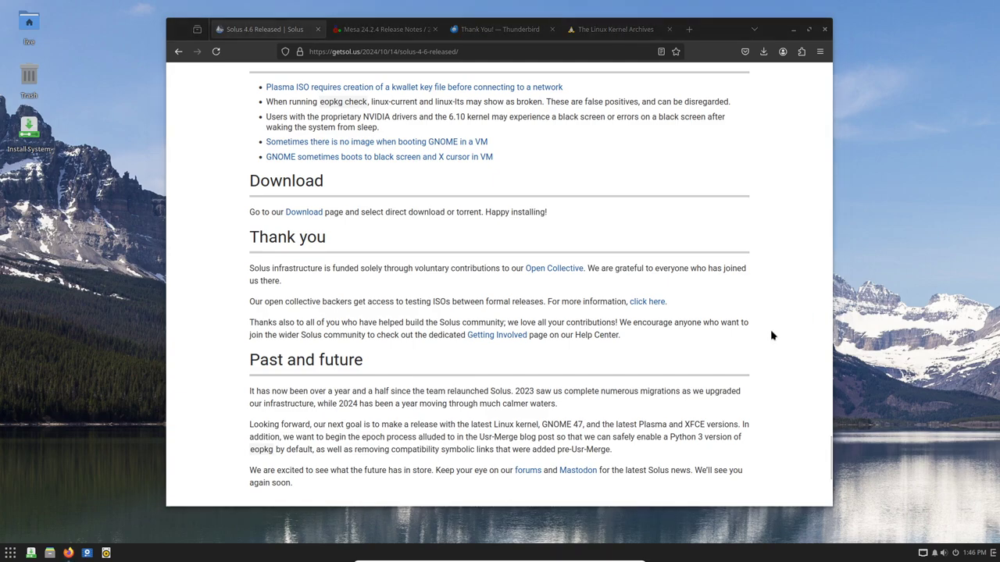
{"action": "left_click", "coordinate": [792, 31]}
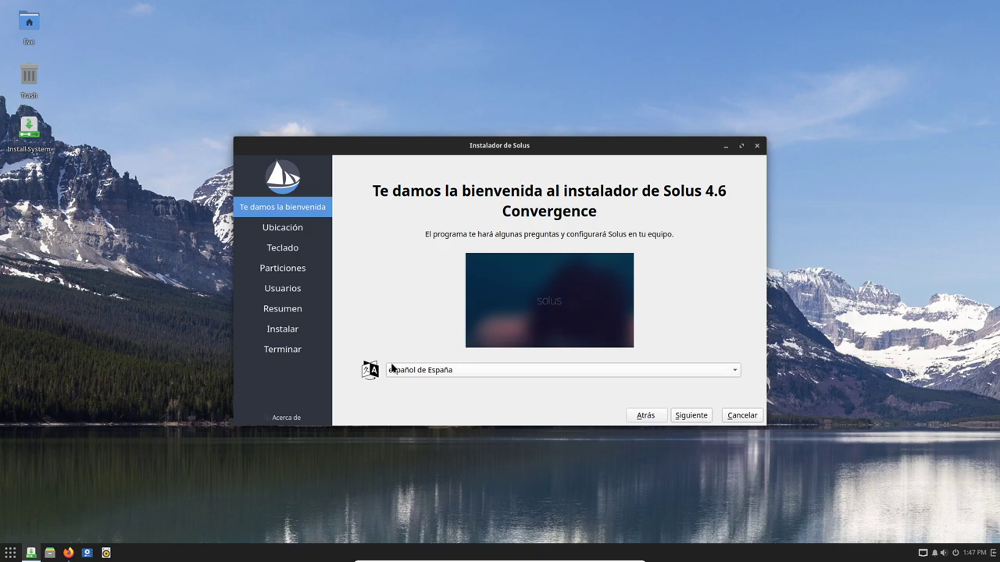
Accept the welcome page and America/Guayaquil location, and choose the English (US) keyboard layout
{"action": "left_click", "coordinate": [698, 420]}
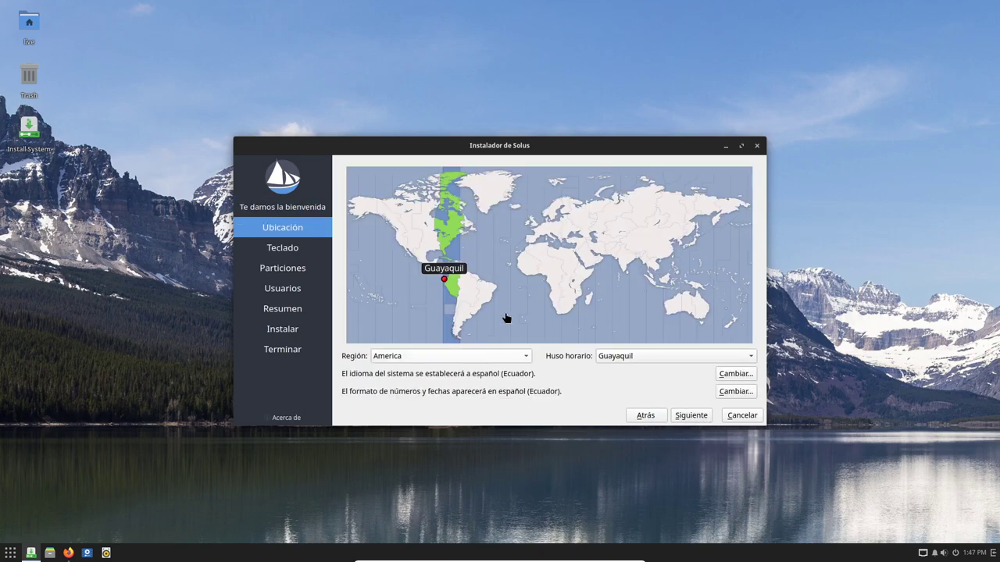
{"action": "left_click", "coordinate": [693, 416]}
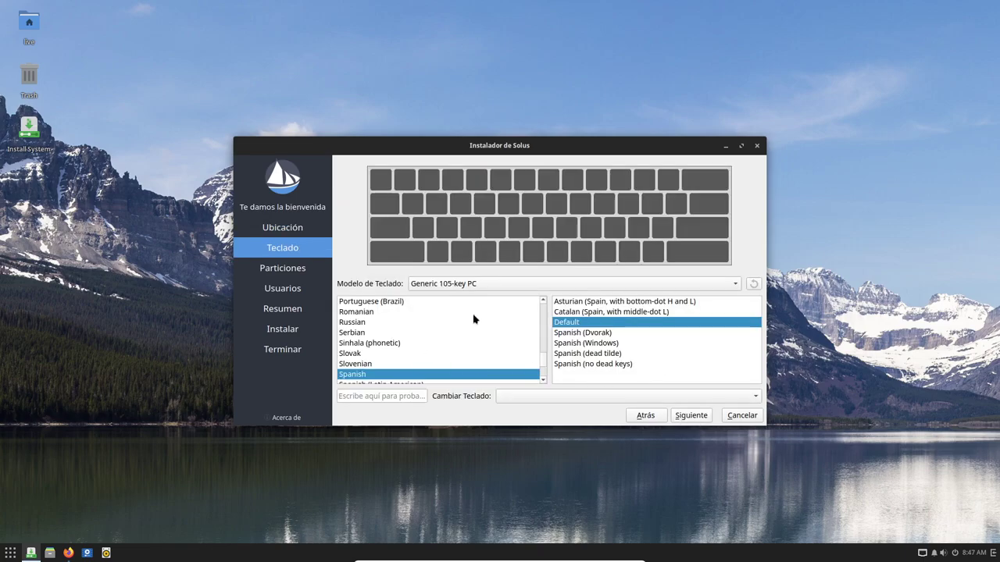
{"action": "scroll", "coordinate": [473, 319], "scroll_direction": "down", "scroll_amount": 3}
{"action": "left_click", "coordinate": [392, 348]}
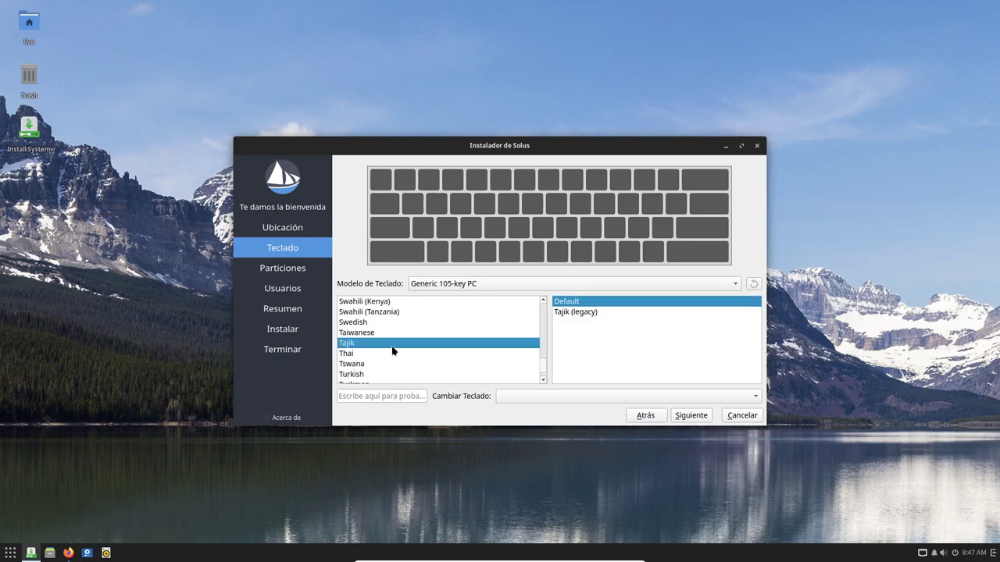
{"action": "key", "text": "e"}
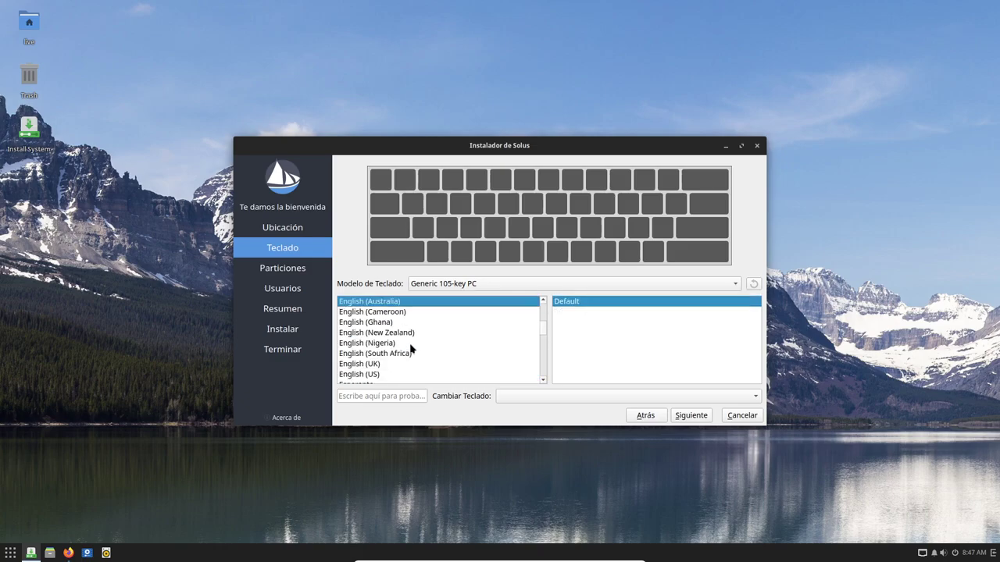
{"action": "left_click", "coordinate": [381, 374]}
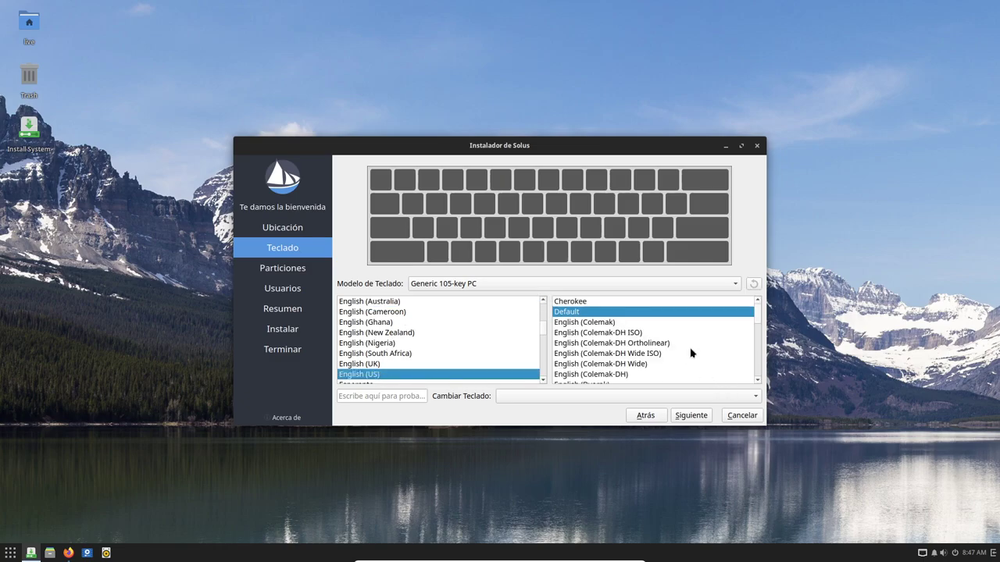
Pick the US international with dead keys variant and choose to erase the whole disk
{"action": "scroll", "coordinate": [691, 353], "scroll_direction": "down", "scroll_amount": 1}
{"action": "scroll", "coordinate": [691, 353], "scroll_direction": "down", "scroll_amount": 2}
{"action": "left_click", "coordinate": [631, 375]}
{"action": "left_click", "coordinate": [691, 416]}
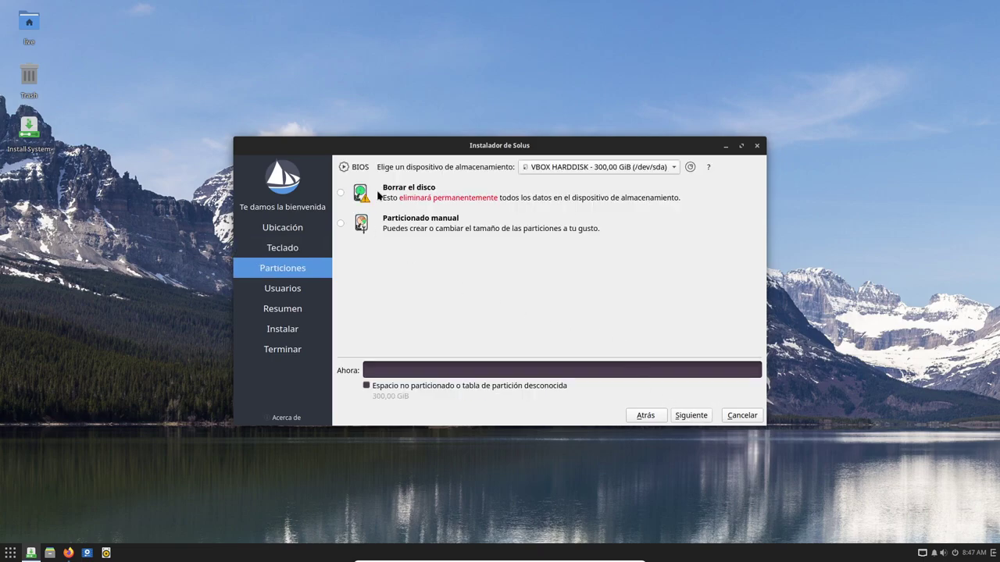
{"action": "left_click", "coordinate": [340, 193]}
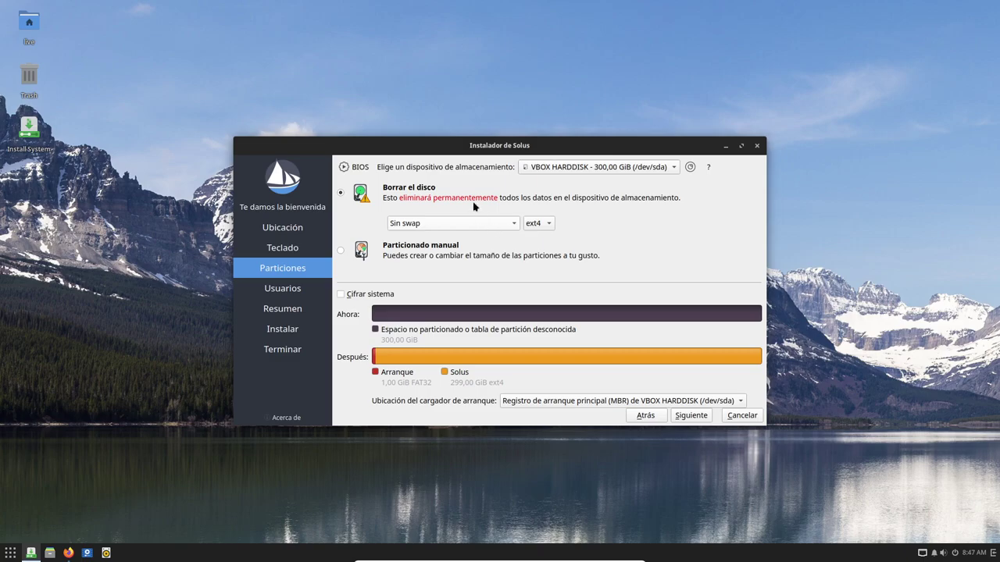
Enter the user's full name and a matching account password in both password fields
{"action": "left_click", "coordinate": [703, 415]}
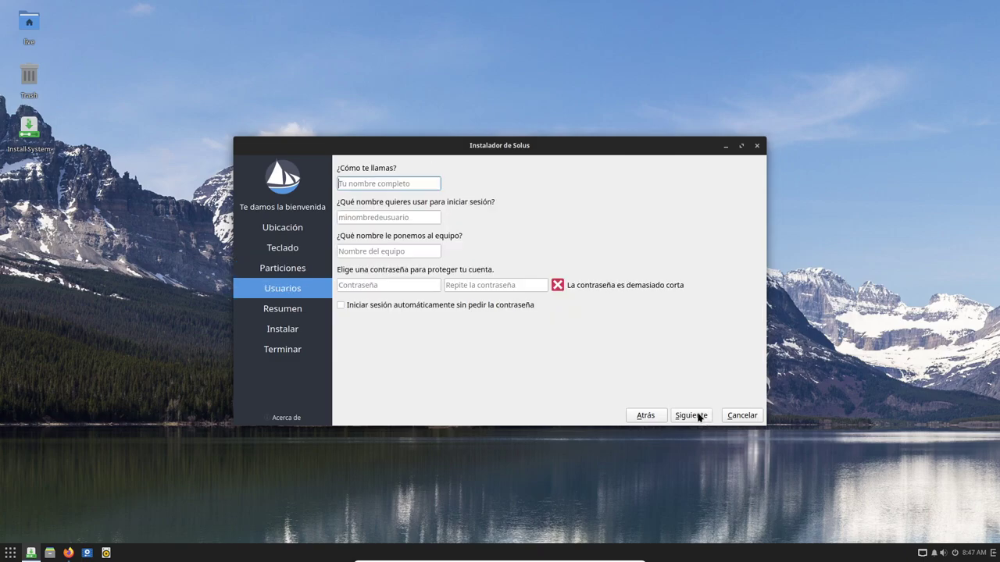
{"action": "type", "text": "L"}
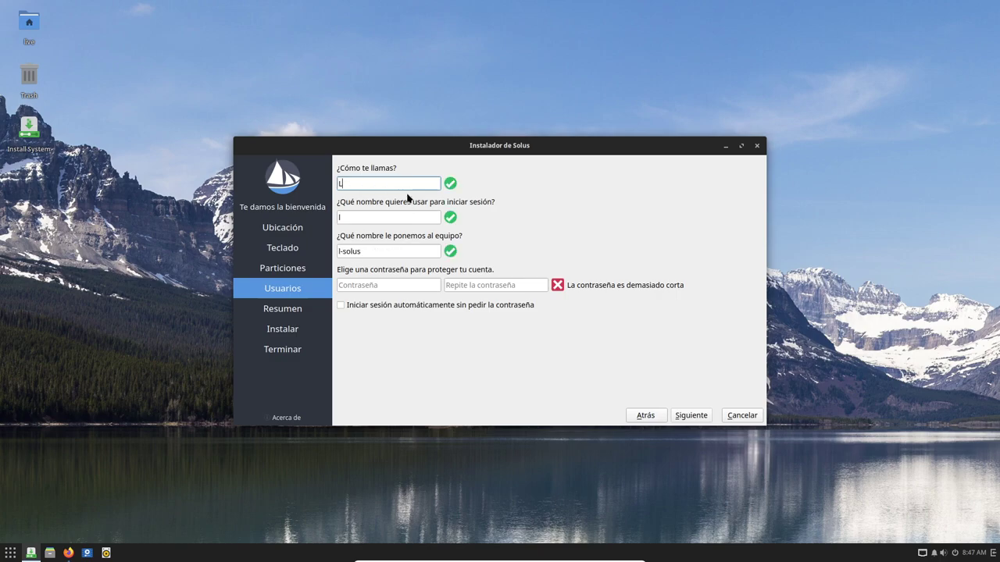
{"action": "type", "text": "ibreByte"}
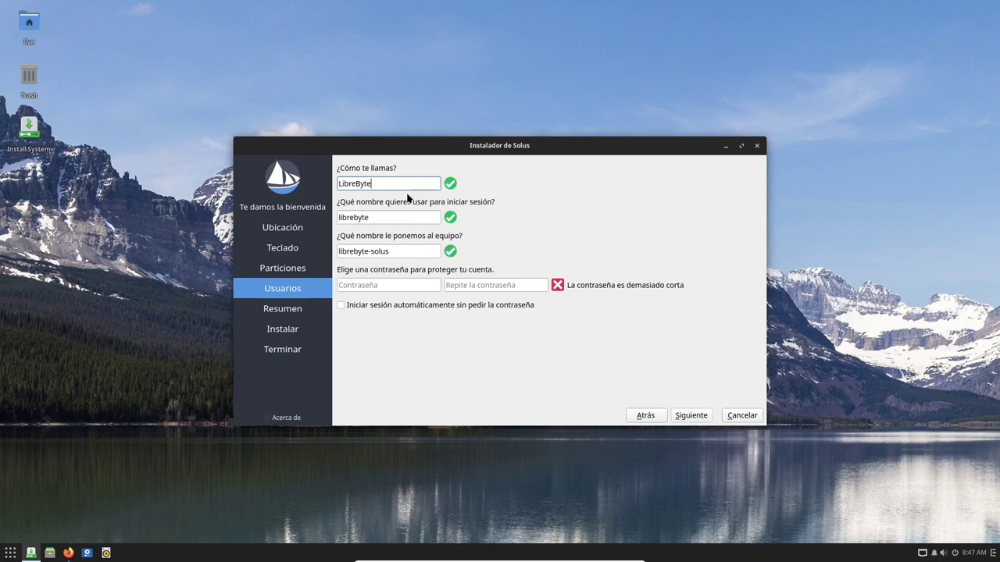
{"action": "left_click", "coordinate": [407, 286]}
{"action": "type", "text": "1234"}
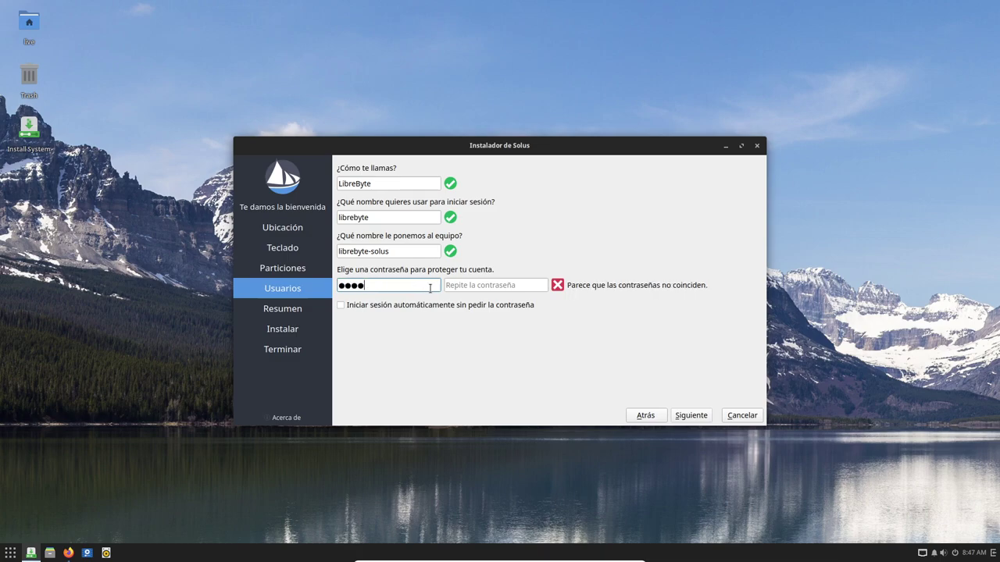
{"action": "double_click", "coordinate": [388, 285]}
{"action": "key", "text": "BackSpace"}
{"action": "type", "text": "123"}
{"action": "left_click", "coordinate": [492, 286]}
{"action": "type", "text": "123"}
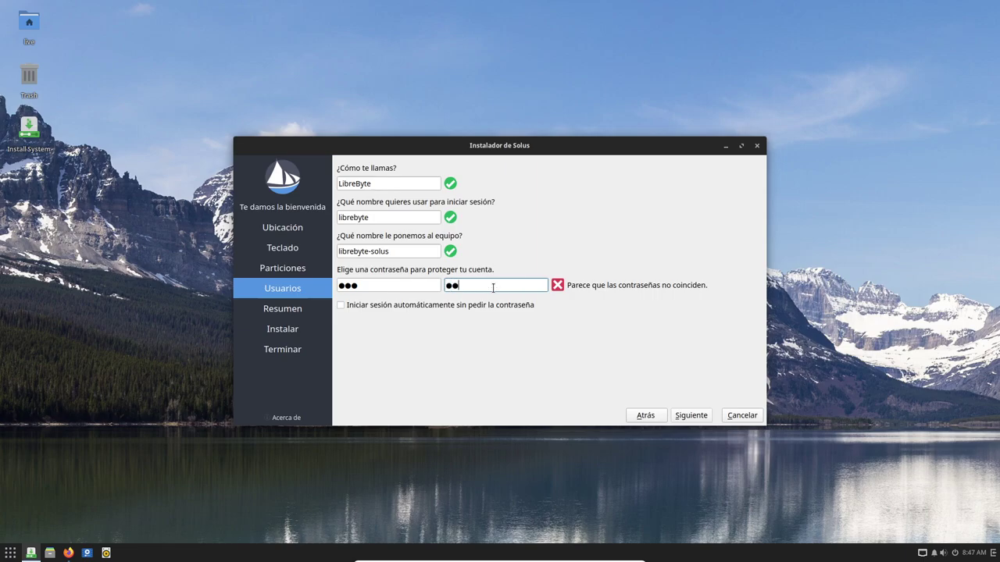
{"action": "left_click", "coordinate": [691, 416]}
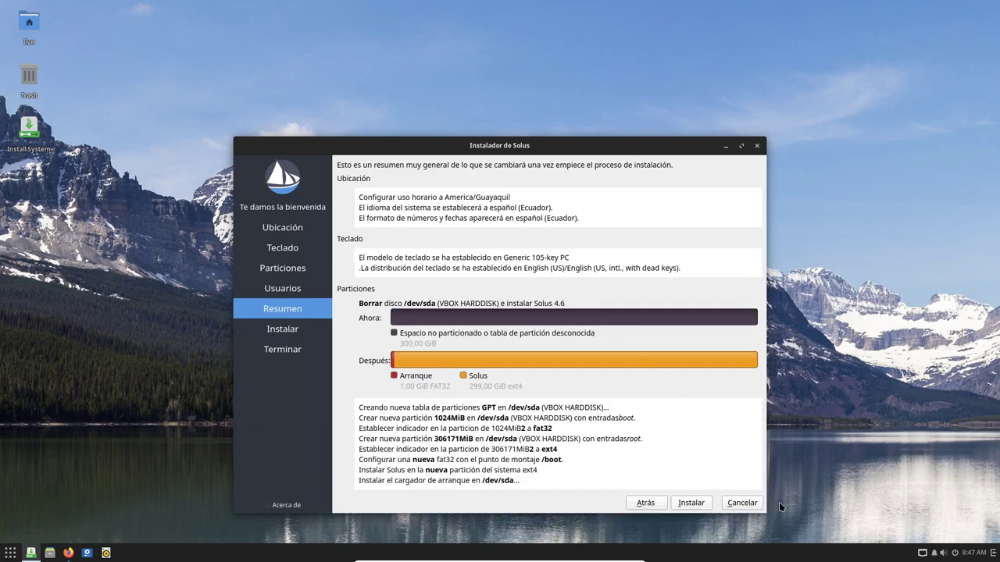
Start installing Solus 4.6 Convergence onto the disk from the summary page
{"action": "left_click", "coordinate": [691, 503]}
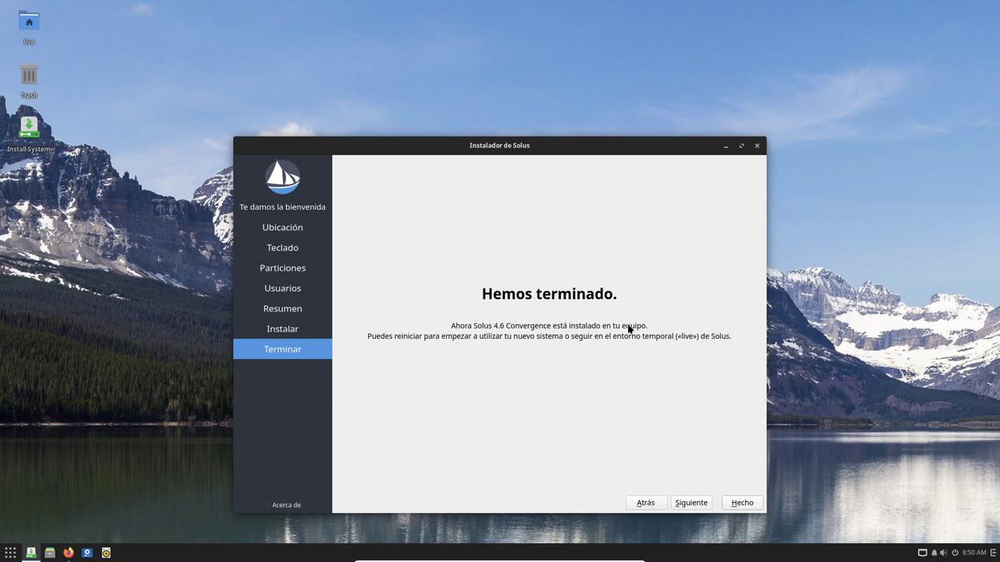
Close the finished installer and shut down the session from the Budgie menu's power options
{"action": "left_click", "coordinate": [748, 510]}
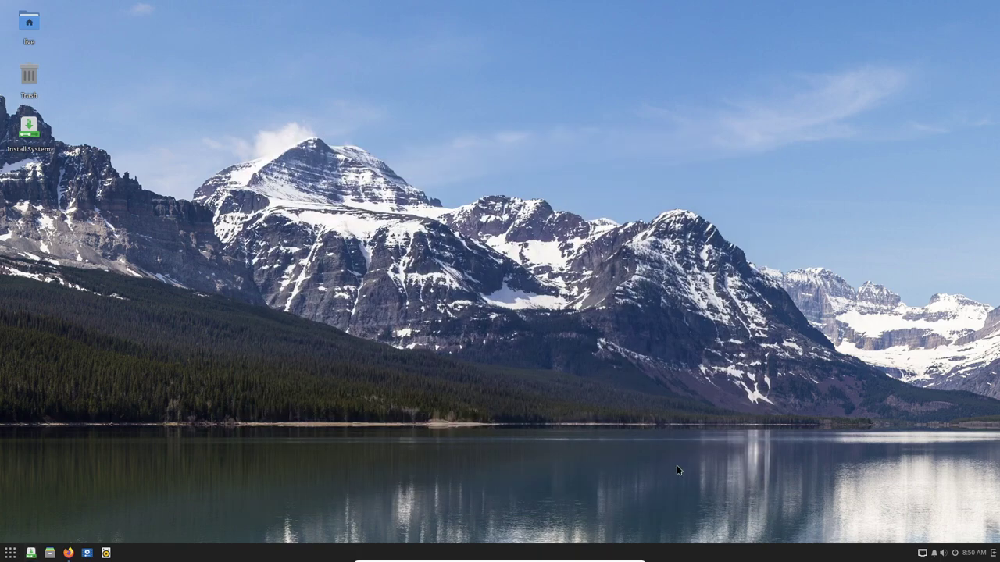
{"action": "left_click", "coordinate": [9, 553]}
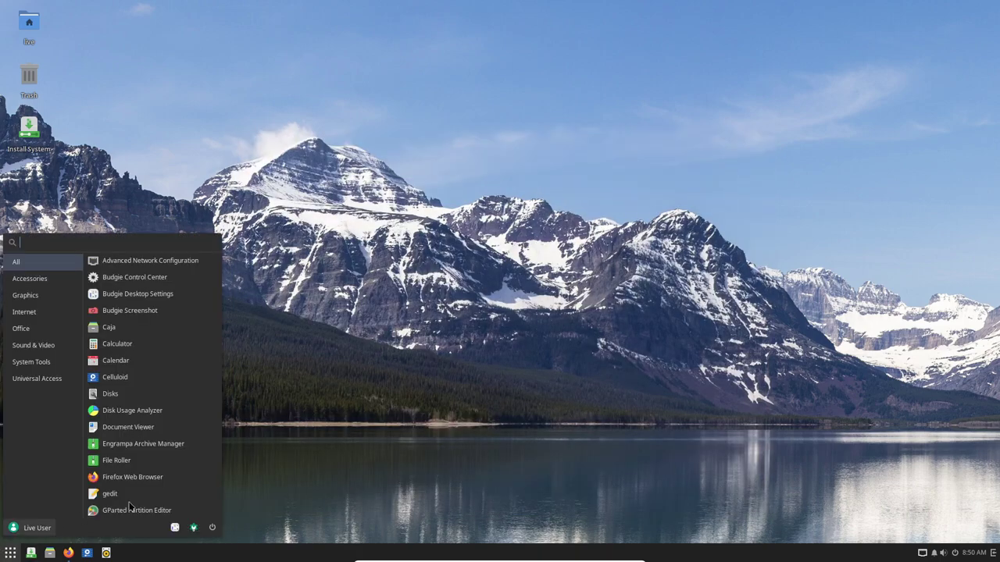
{"action": "left_click", "coordinate": [225, 531]}
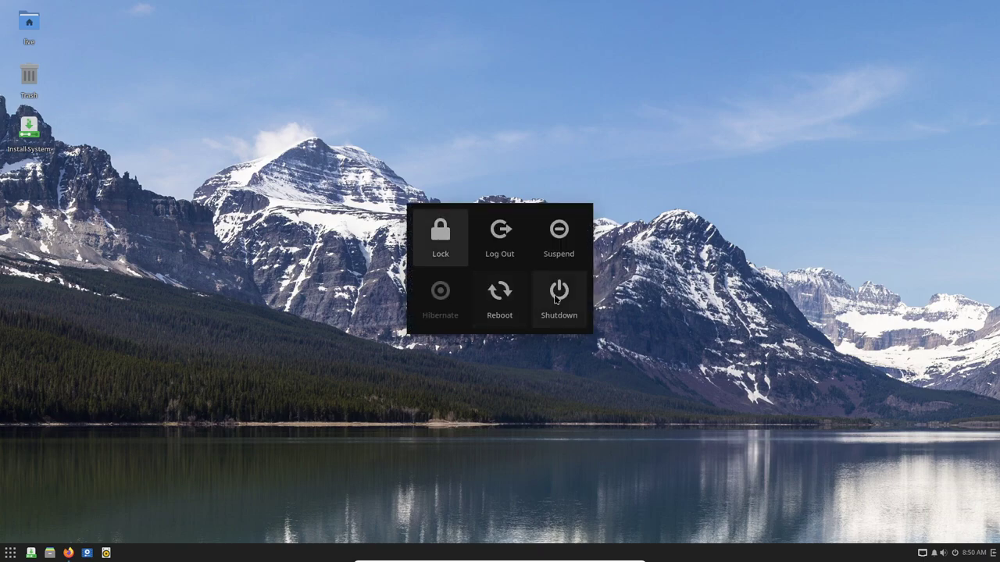
{"action": "left_click", "coordinate": [565, 307]}
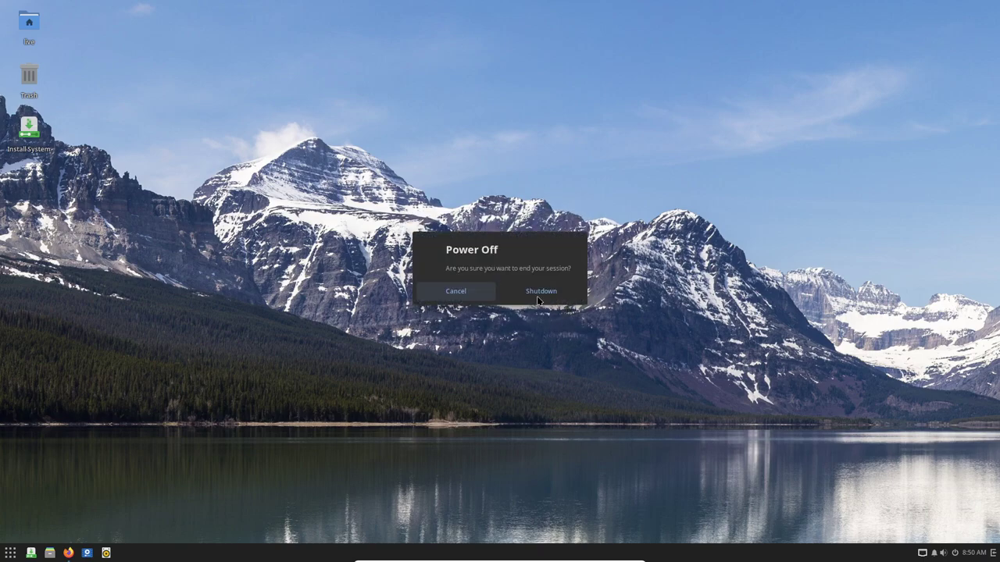
{"action": "left_click", "coordinate": [536, 296]}
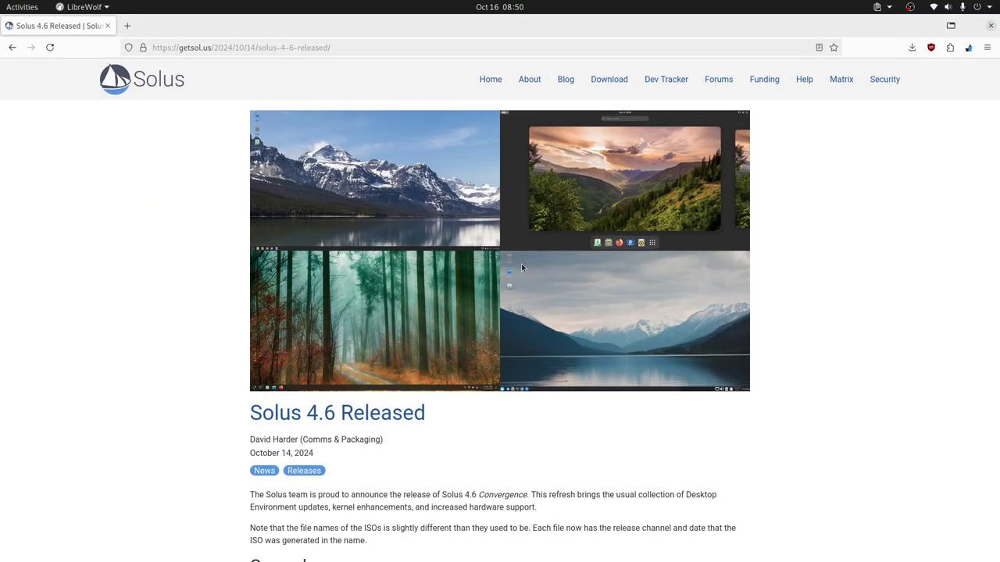
In SoluOS settings, uncheck Floppy and Optical and move Hard Disk to the top of boot order
{"action": "key", "text": "alt+Tab"}
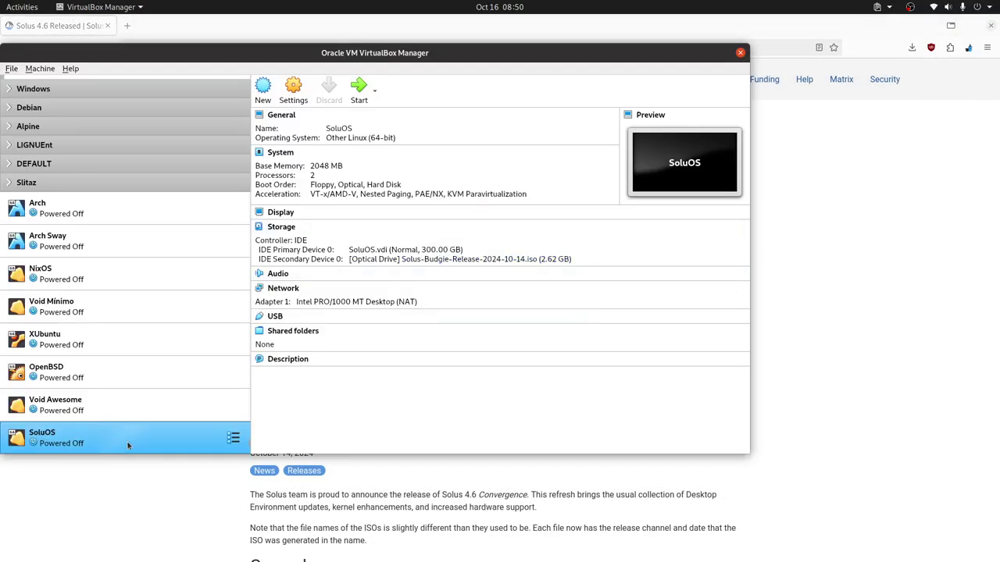
{"action": "right_click", "coordinate": [127, 440]}
{"action": "left_click", "coordinate": [197, 203]}
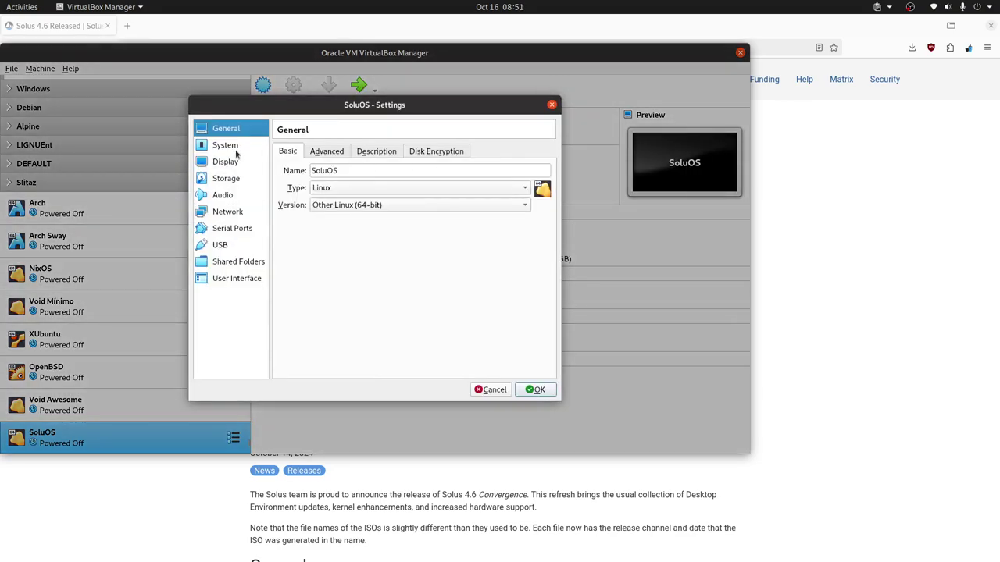
{"action": "left_click", "coordinate": [236, 148]}
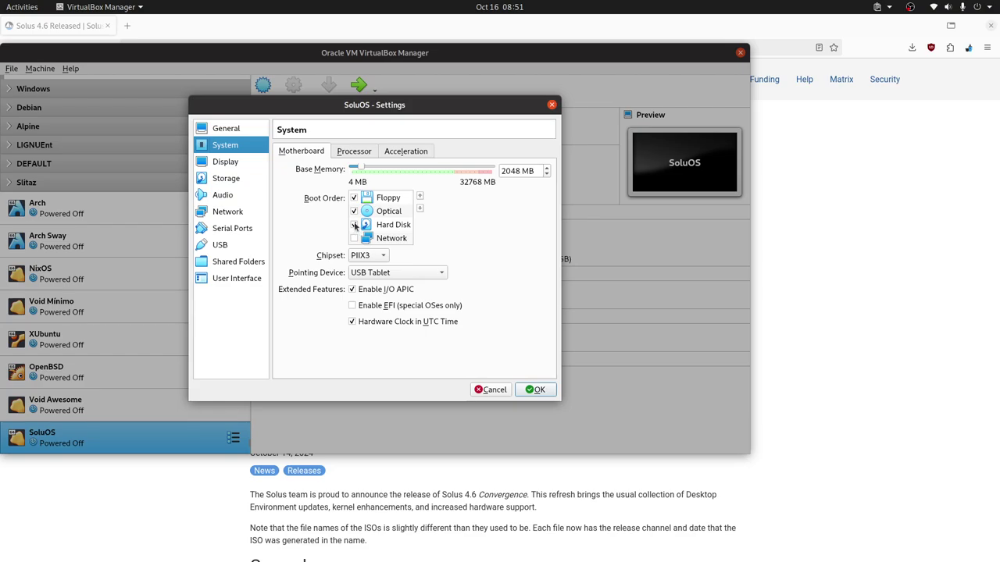
{"action": "left_click", "coordinate": [354, 211]}
{"action": "left_click", "coordinate": [353, 198]}
{"action": "left_click", "coordinate": [398, 226]}
{"action": "left_click", "coordinate": [419, 196]}
{"action": "left_click", "coordinate": [419, 196]}
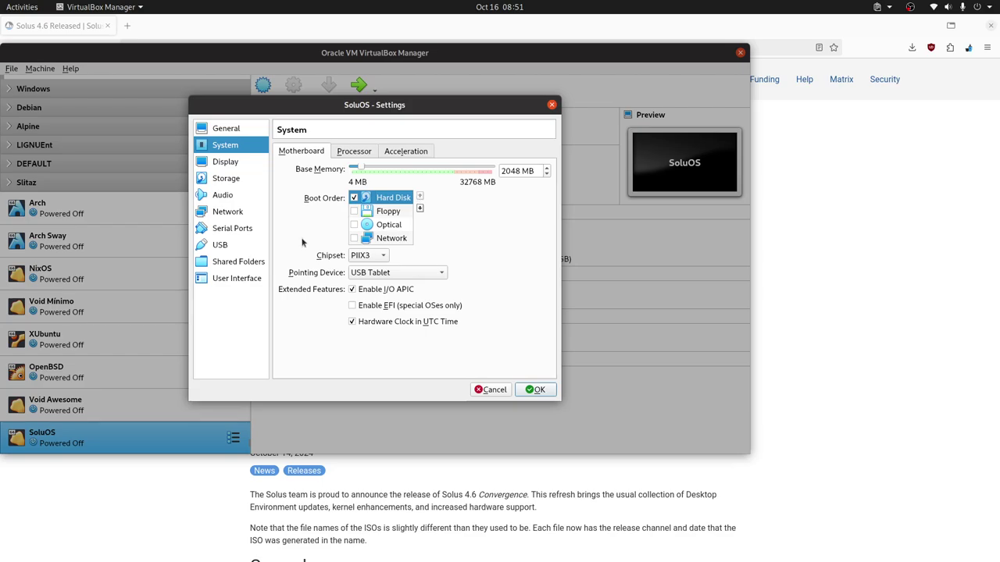
{"action": "left_click", "coordinate": [367, 154]}
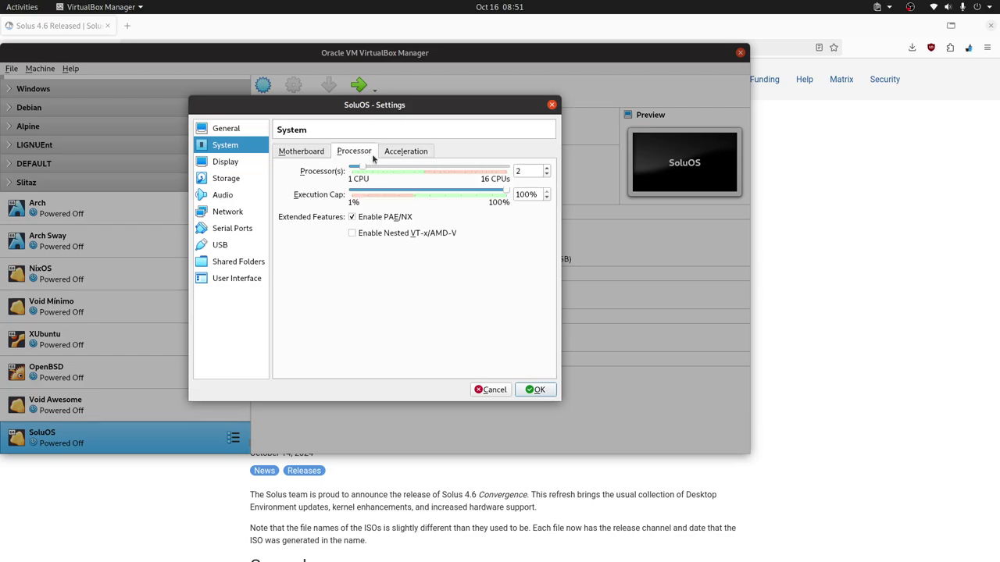
{"action": "left_click", "coordinate": [294, 156]}
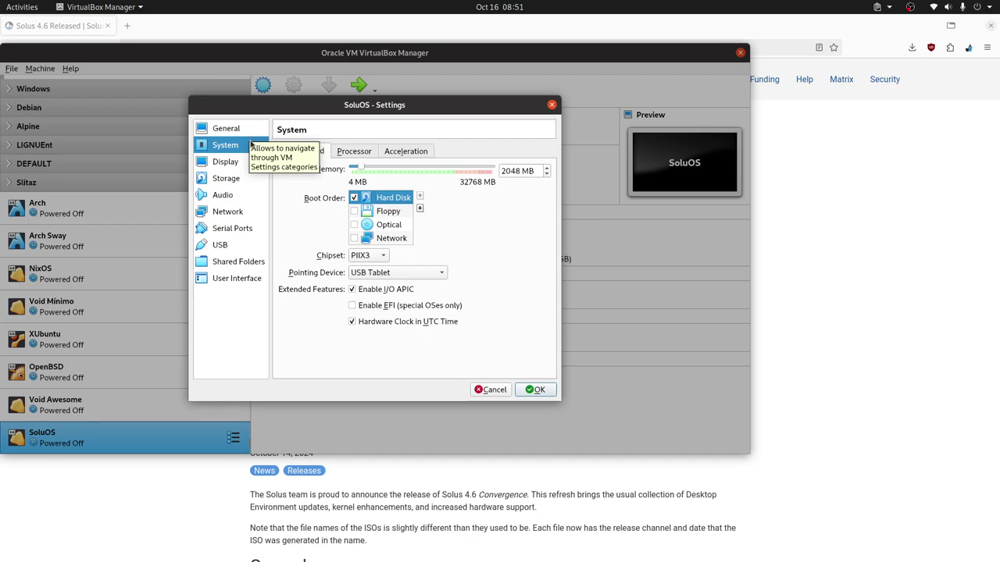
Remove the Solus ISO optical drive from storage, save the settings, and start the VM
{"action": "left_click", "coordinate": [235, 181]}
{"action": "left_click", "coordinate": [315, 178]}
{"action": "left_click", "coordinate": [335, 191]}
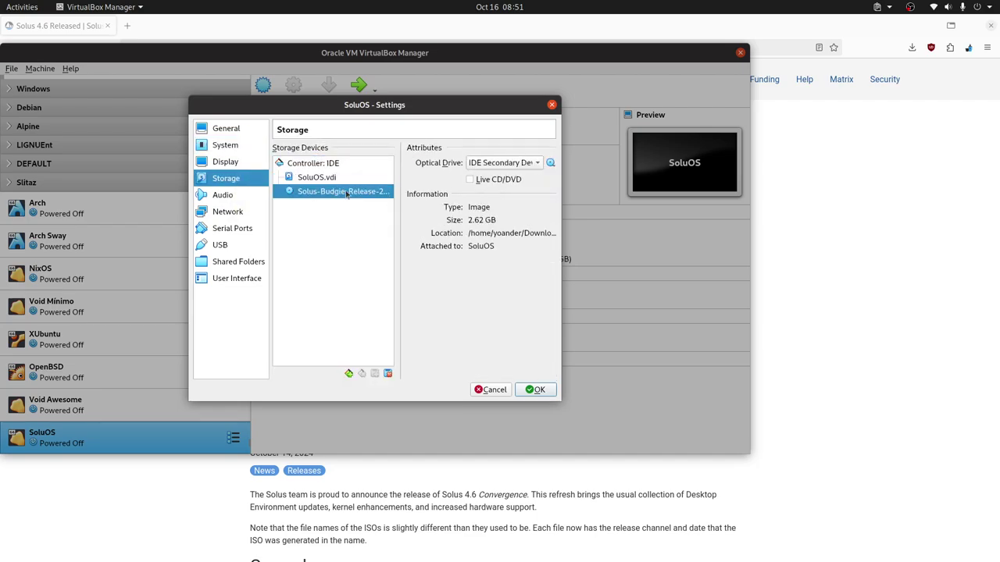
{"action": "left_click", "coordinate": [387, 374]}
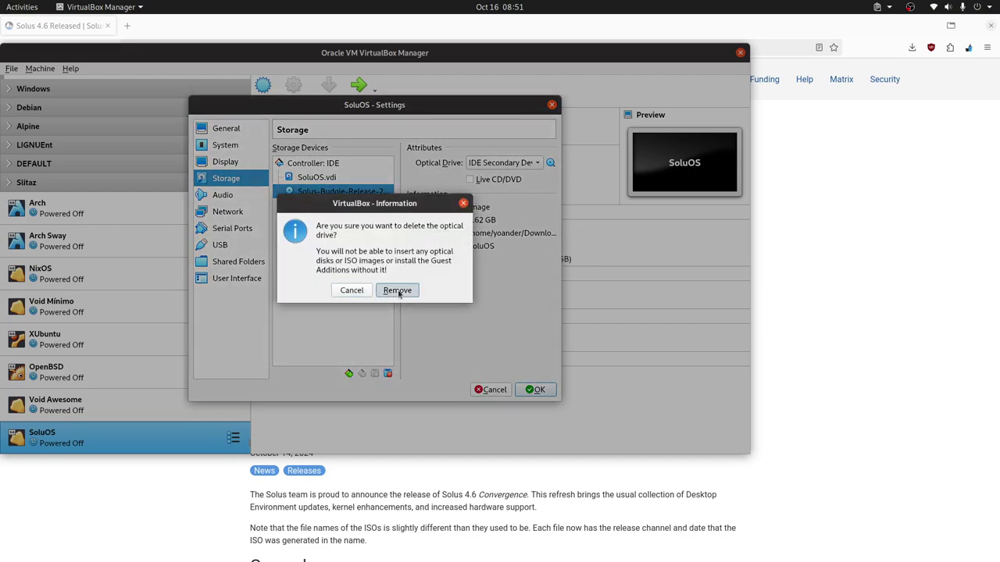
{"action": "left_click", "coordinate": [398, 291]}
{"action": "left_click", "coordinate": [536, 389]}
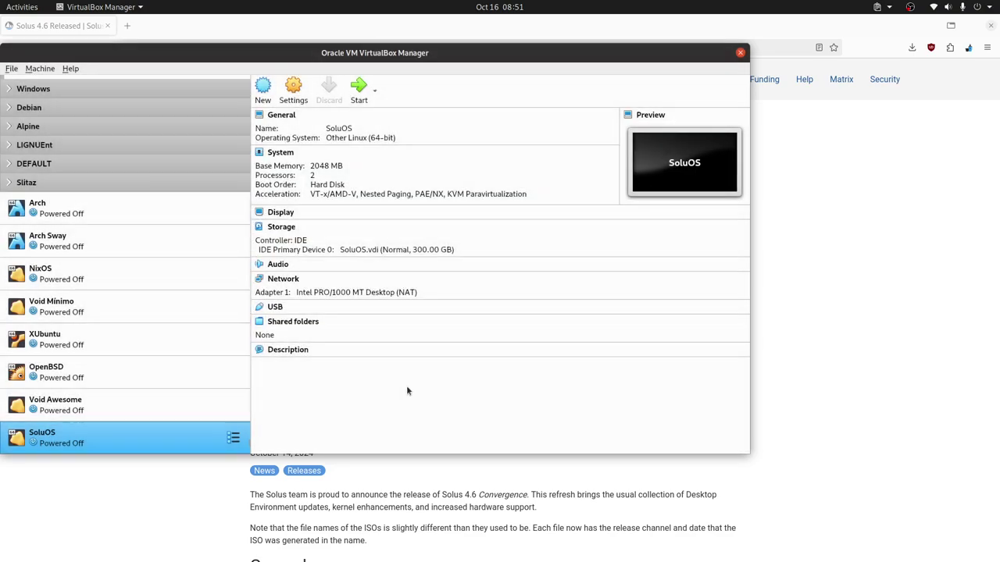
{"action": "double_click", "coordinate": [116, 442]}
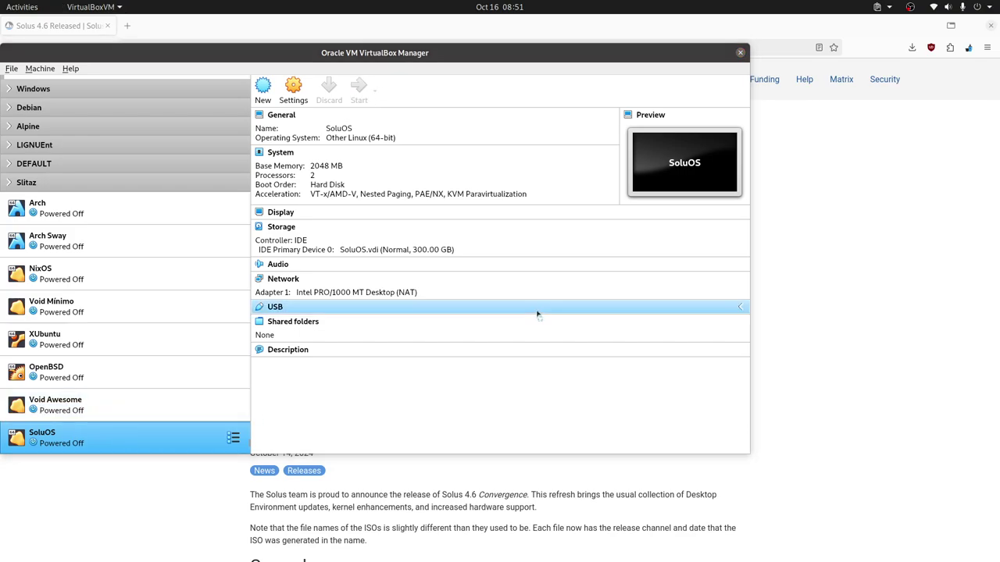
Run the VM full-screen, boot the default GRUB entry, and dismiss the capture and mouse notices
{"action": "left_click", "coordinate": [521, 336]}
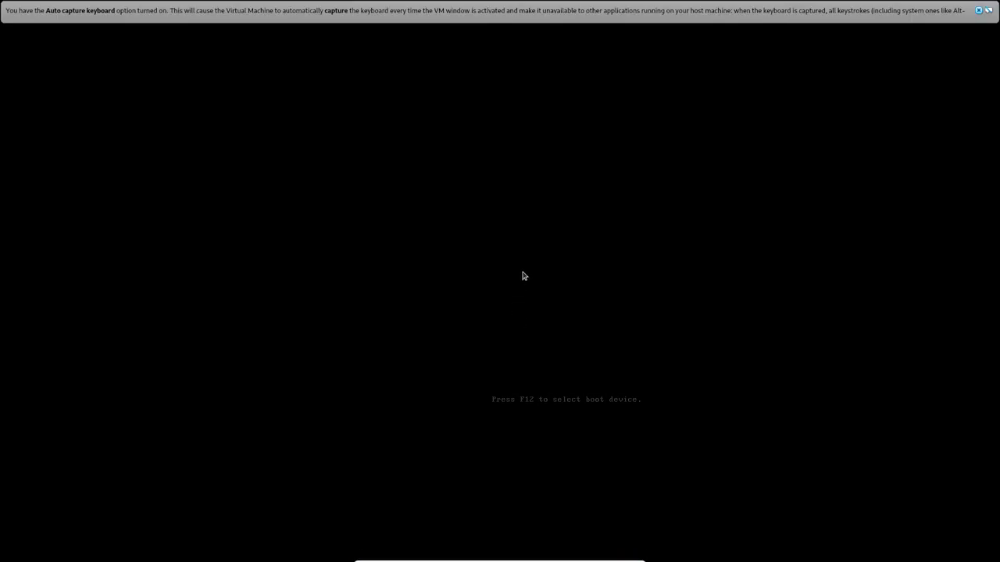
{"action": "key", "text": "Return"}
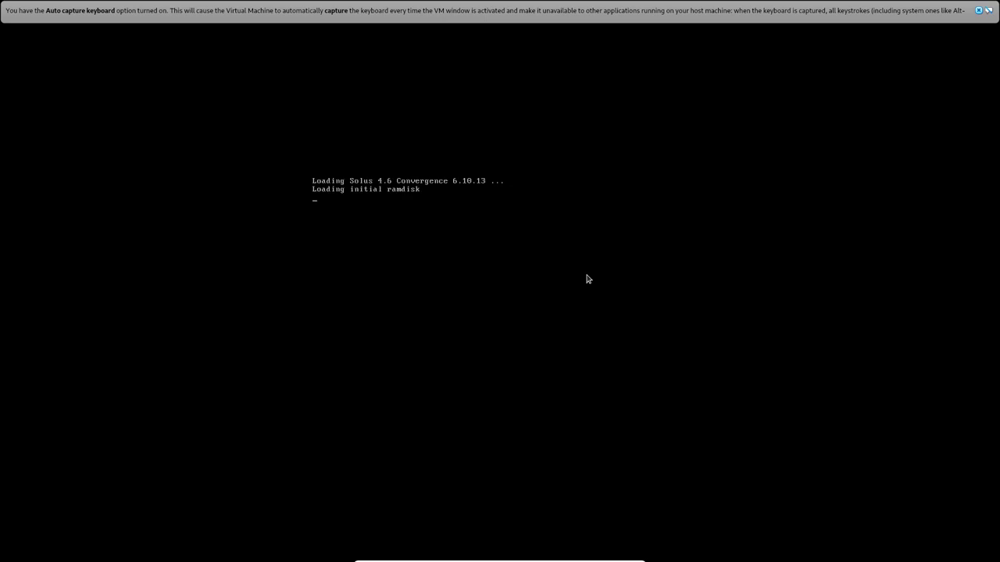
{"action": "left_click", "coordinate": [986, 13]}
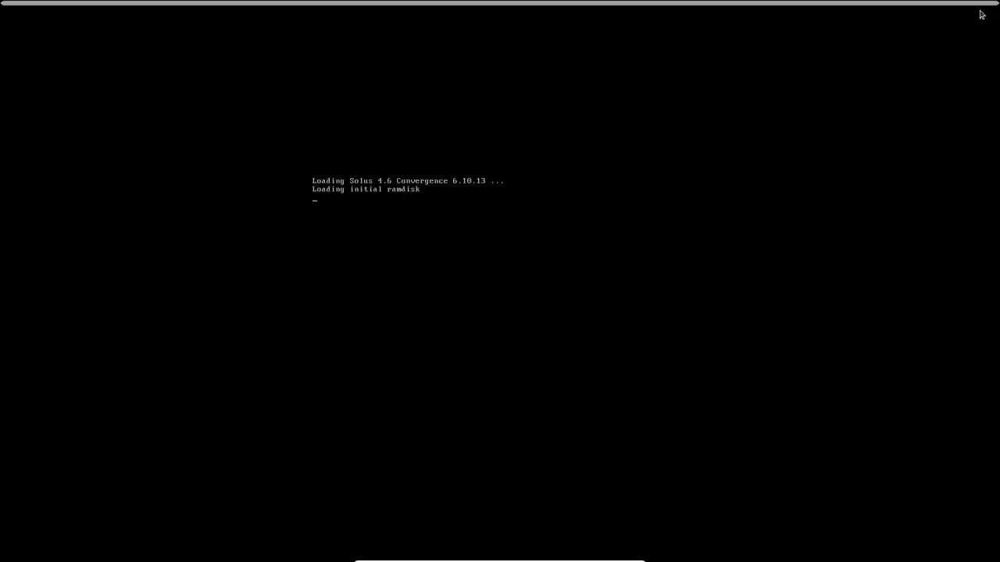
{"action": "left_click", "coordinate": [978, 10]}
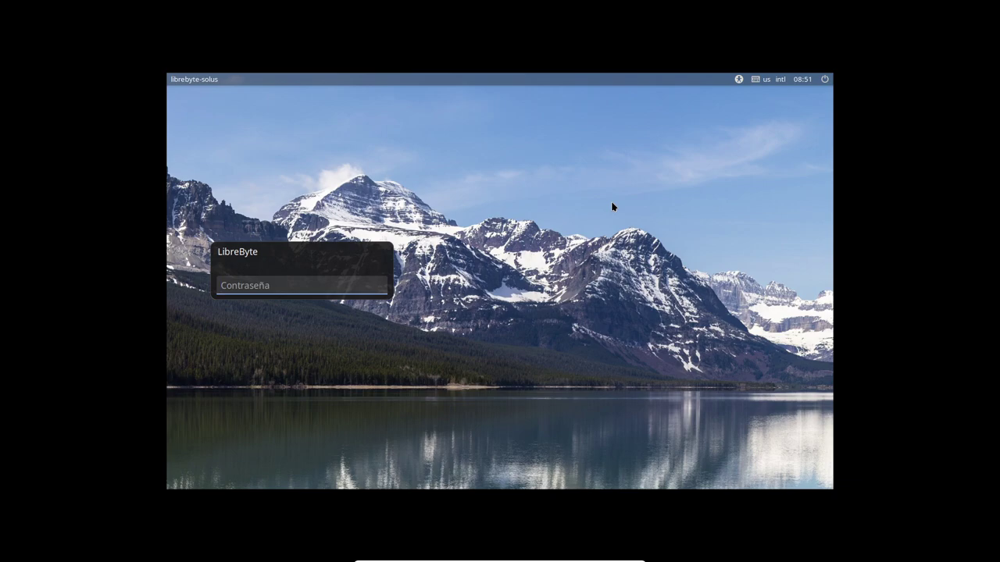
Log in with the account password and open the Software Center from the update notification
{"action": "type", "text": "•••"}
{"action": "key", "text": "Return"}
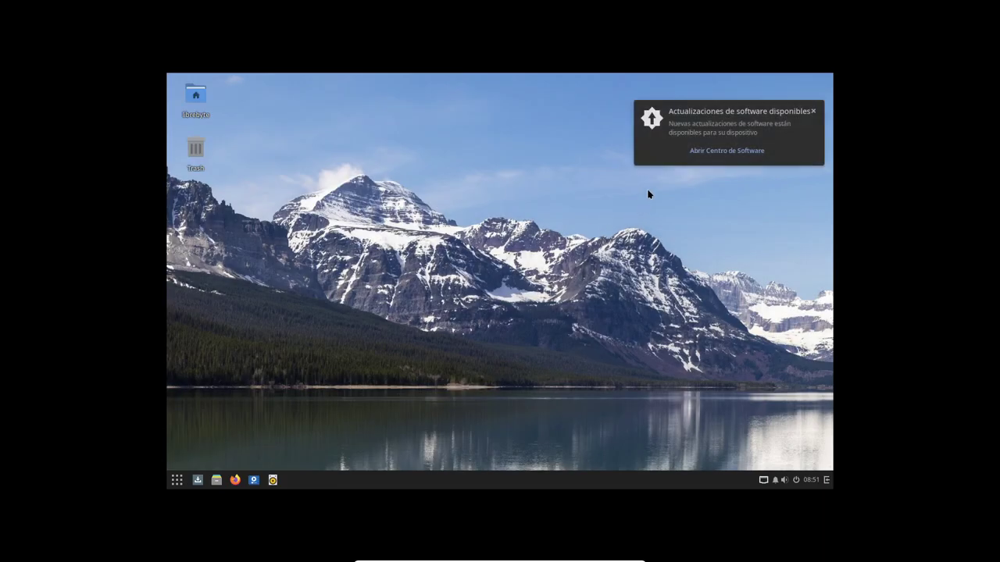
{"action": "left_click", "coordinate": [723, 150]}
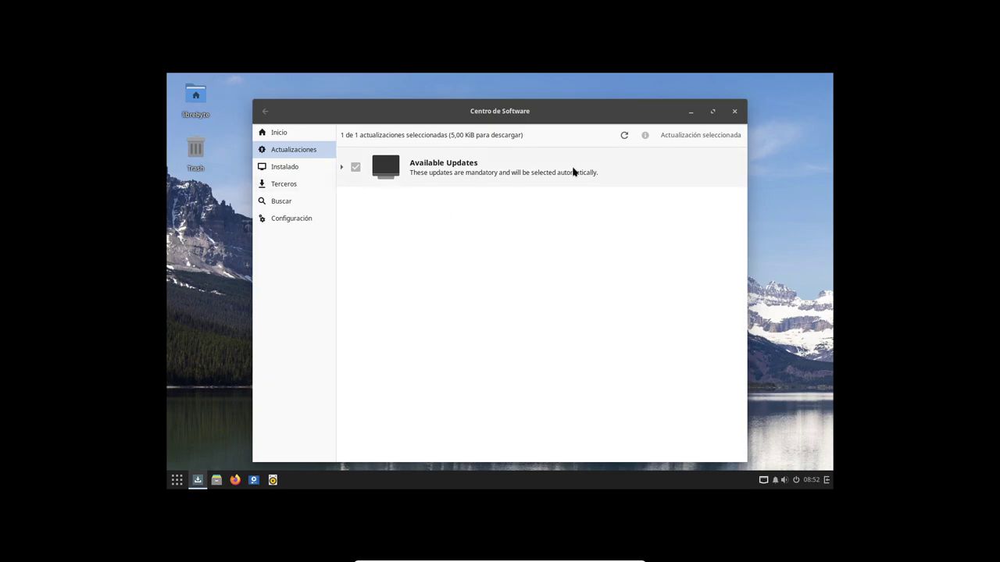
{"action": "left_click", "coordinate": [177, 480]}
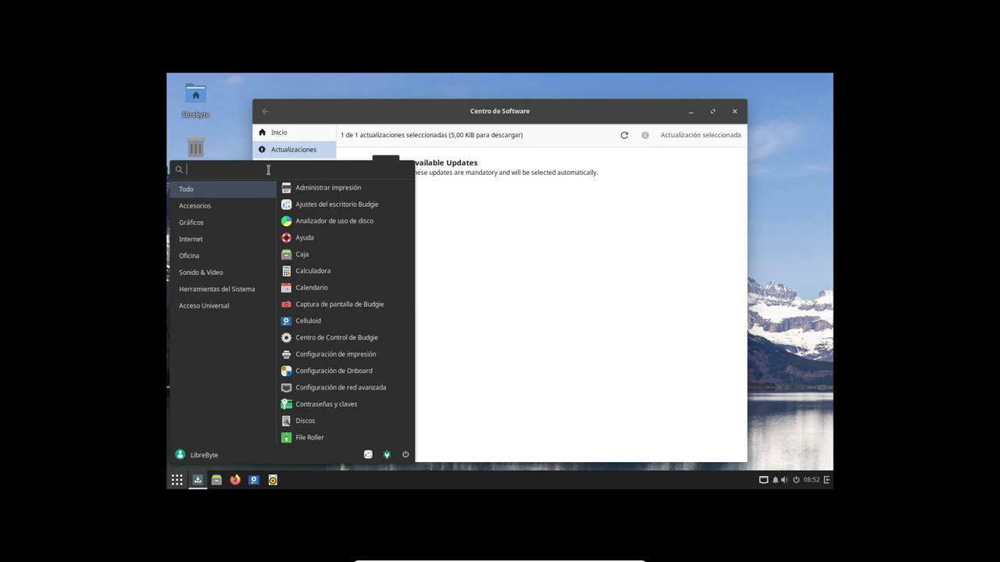
{"action": "type", "text": "p"}
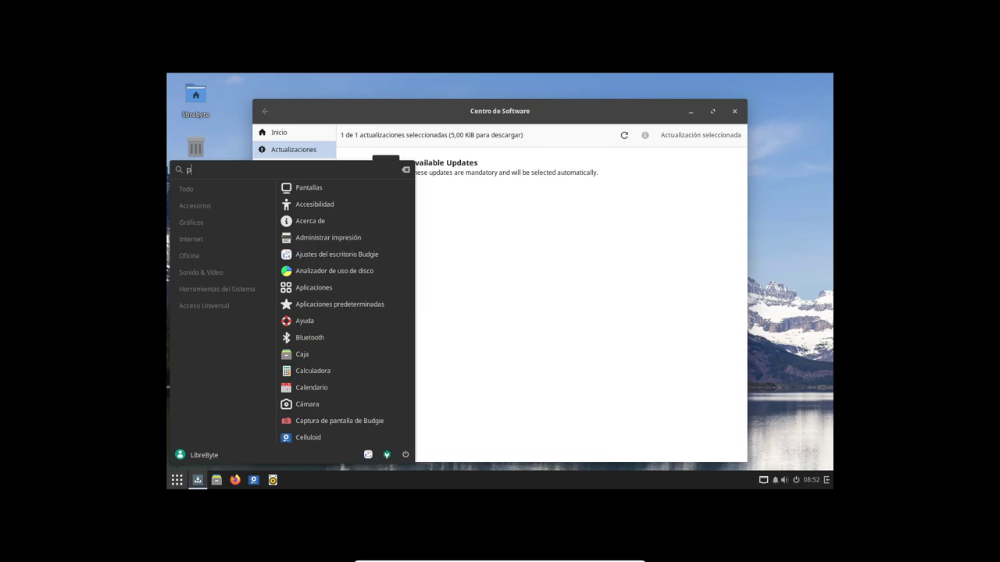
{"action": "type", "text": "a"}
{"action": "left_click", "coordinate": [681, 238]}
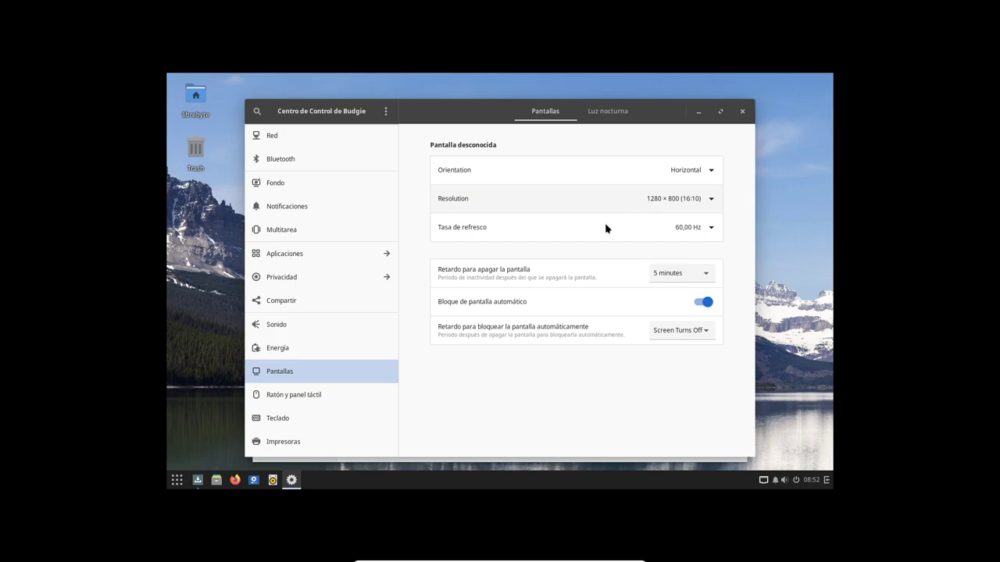
Apply the 1920 × 1080 (16:9) resolution, then answer the keep-display prompt to revert to 1280 × 800
{"action": "left_click", "coordinate": [710, 200]}
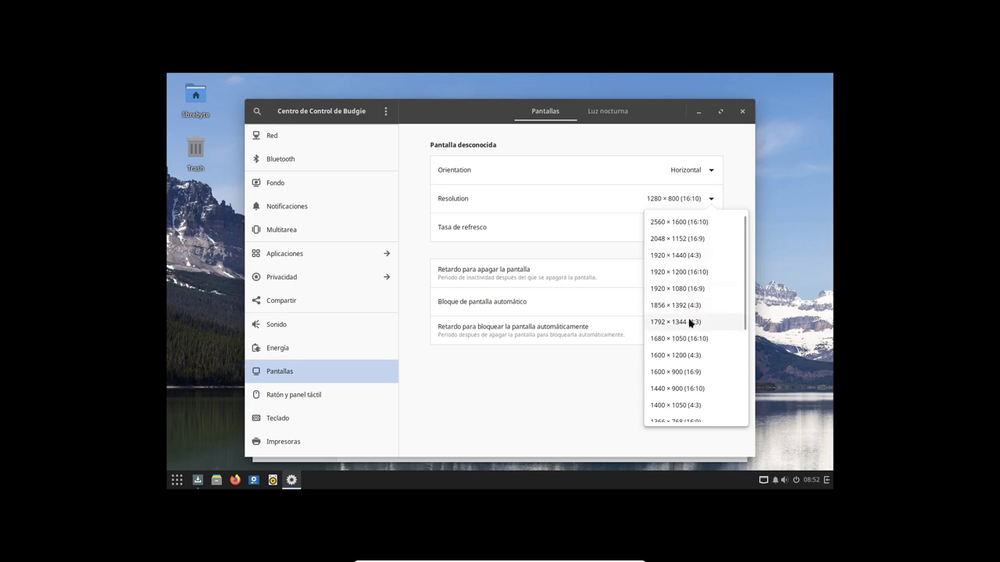
{"action": "left_click", "coordinate": [691, 289]}
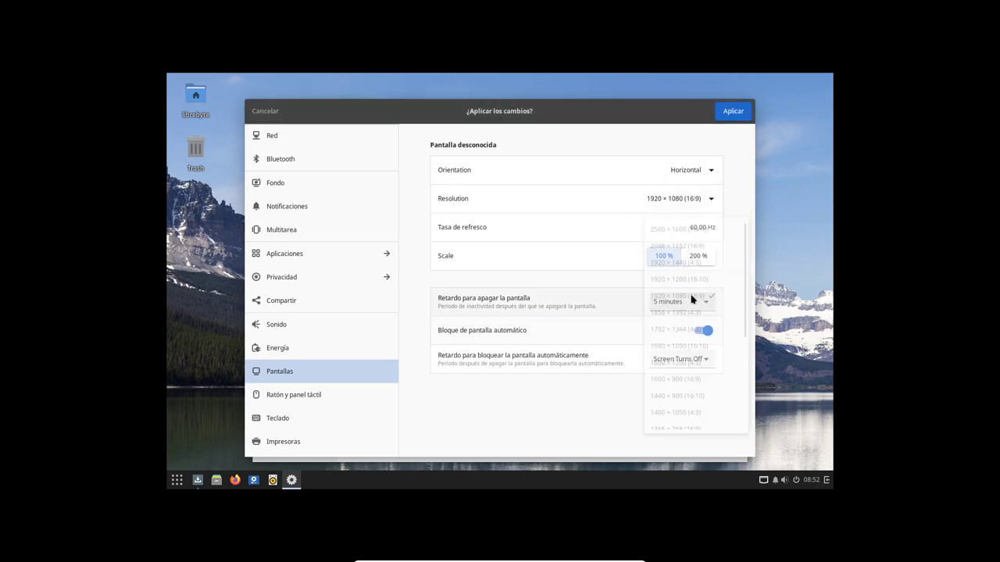
{"action": "left_click", "coordinate": [733, 111]}
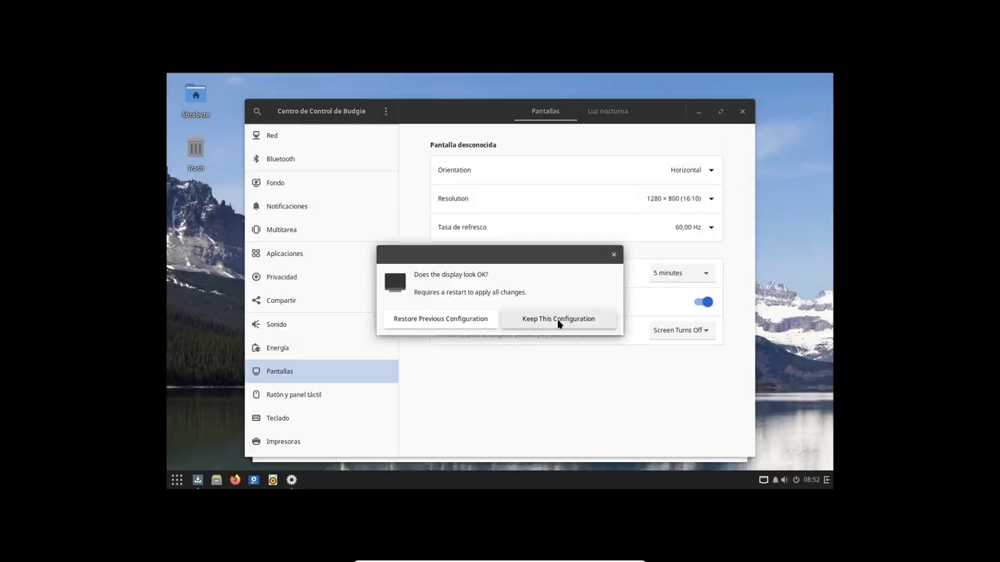
{"action": "left_click", "coordinate": [558, 320]}
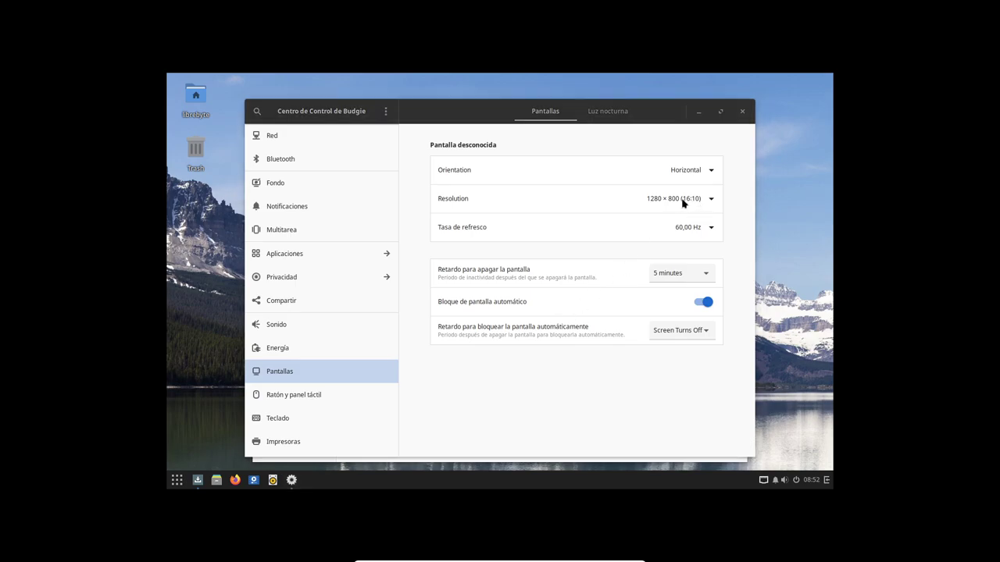
Move the Control Center window lower right, snapping it to the right half and then floating it
{"action": "left_click_drag", "start_coordinate": [374, 110], "coordinate": [544, 117]}
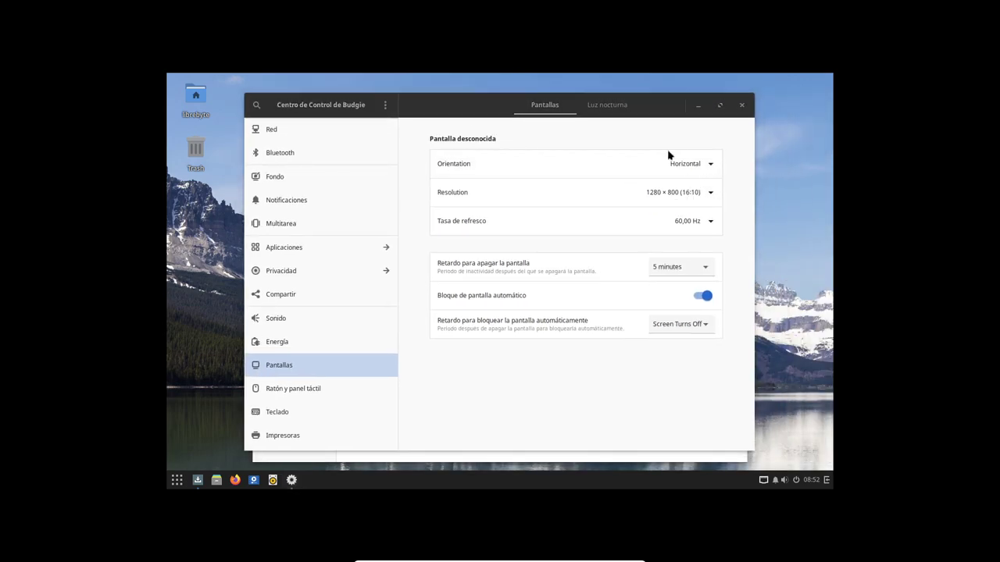
{"action": "left_click_drag", "start_coordinate": [451, 104], "coordinate": [523, 266]}
{"action": "key", "text": "super+Right"}
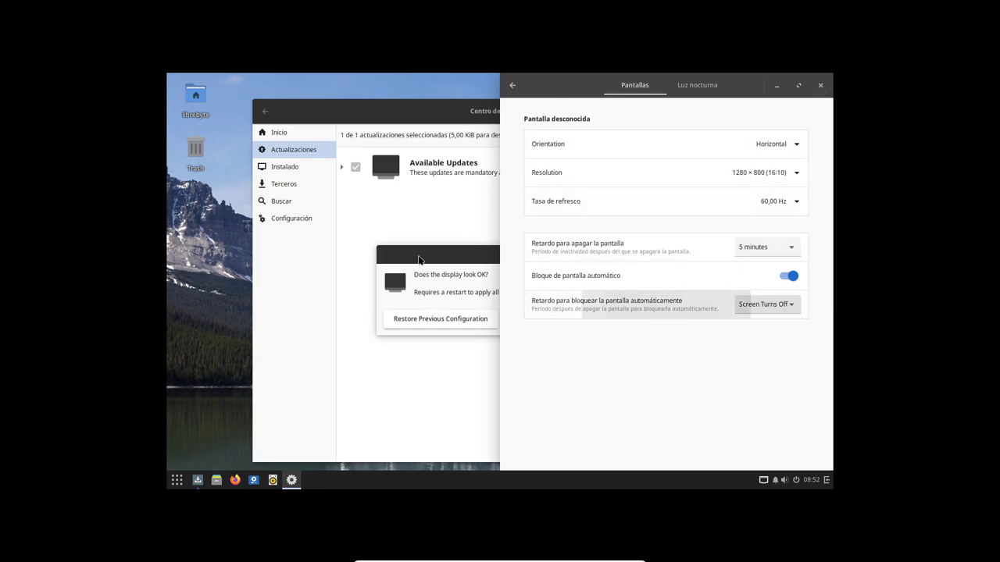
{"action": "left_click_drag", "start_coordinate": [623, 94], "coordinate": [554, 205]}
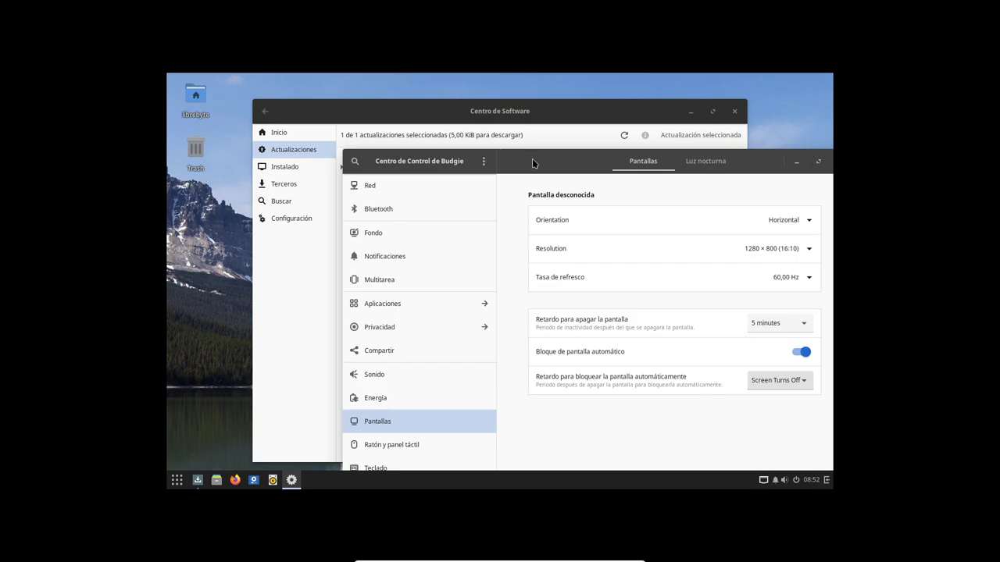
Switch between the Software Center and Control Center windows, then open the application menu
{"action": "left_click", "coordinate": [451, 115]}
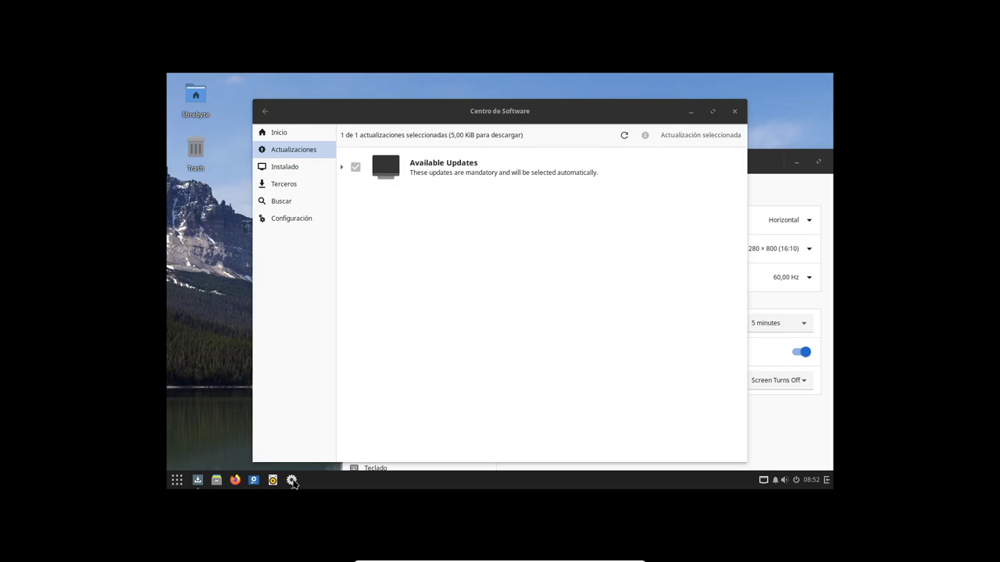
{"action": "left_click", "coordinate": [198, 479]}
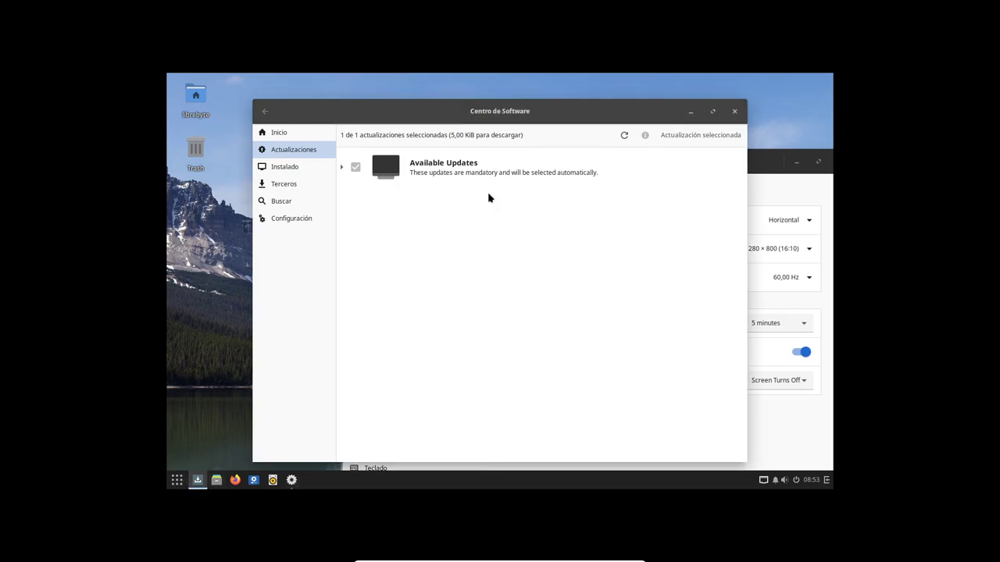
{"action": "left_click", "coordinate": [770, 160]}
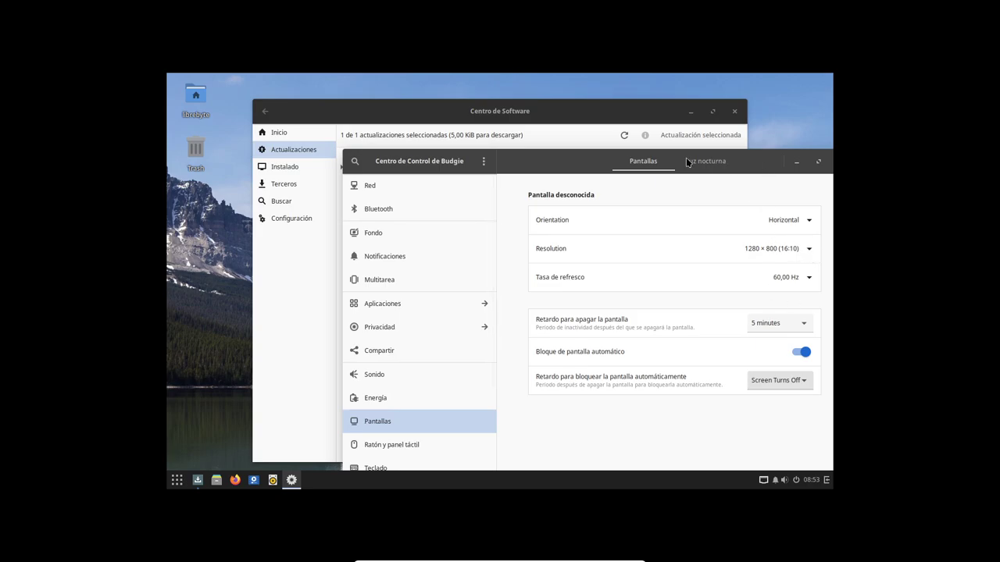
{"action": "left_click", "coordinate": [177, 479]}
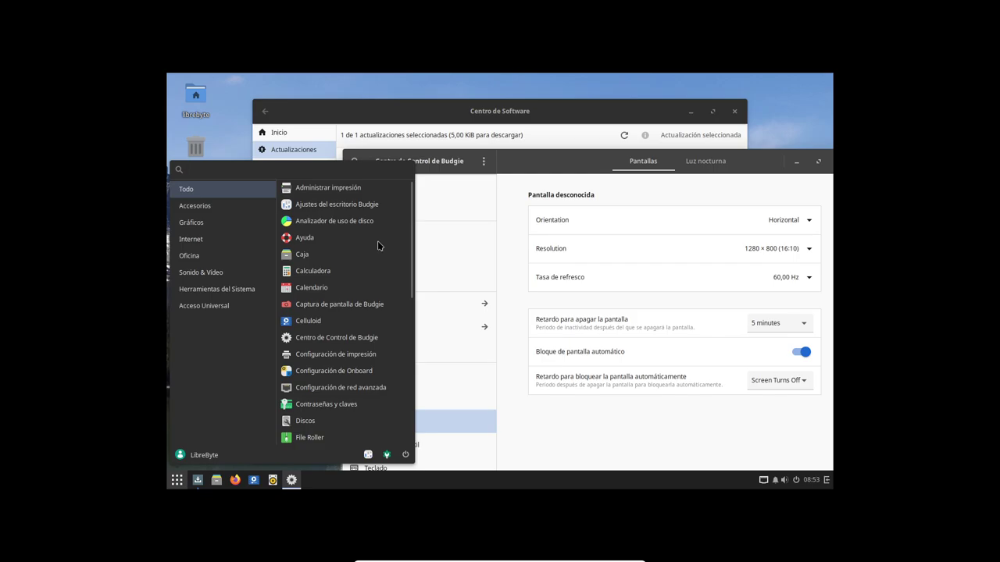
Launch Budgie Desktop Settings, then bring the Control Center back in front of it
{"action": "left_click", "coordinate": [335, 204]}
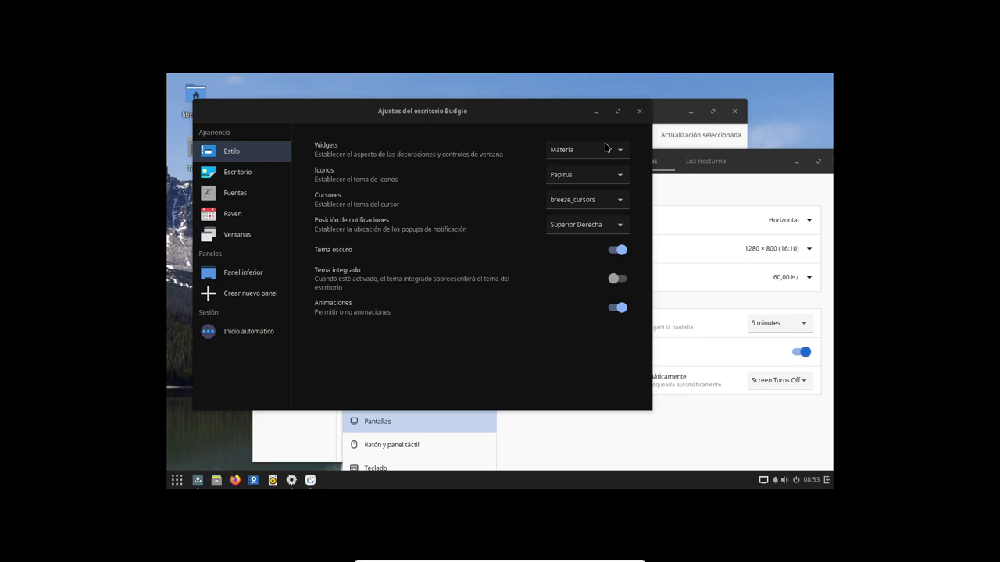
{"action": "left_click", "coordinate": [712, 178]}
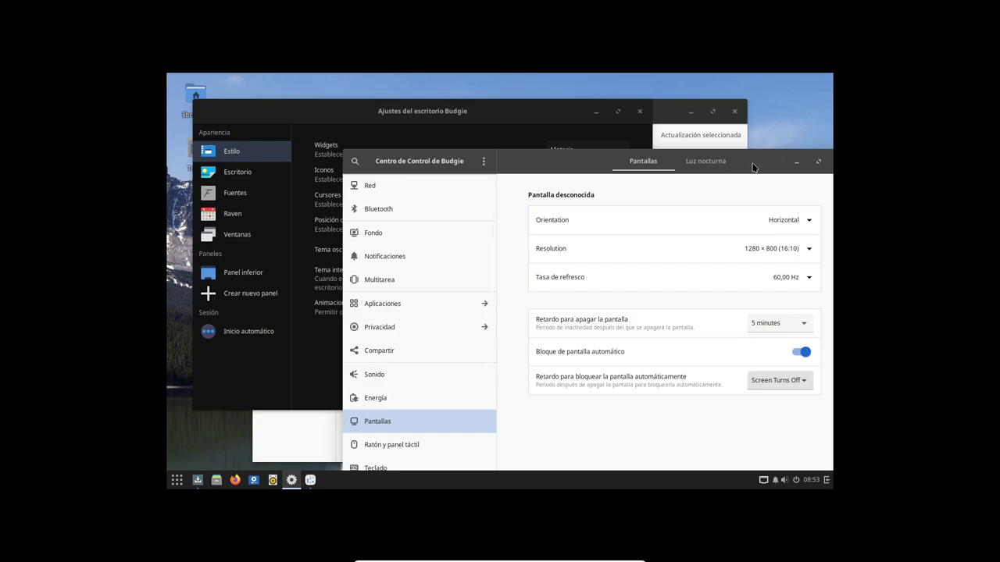
Browse the Accesorios category in the application menu, then dismiss the menu
{"action": "left_click", "coordinate": [176, 480]}
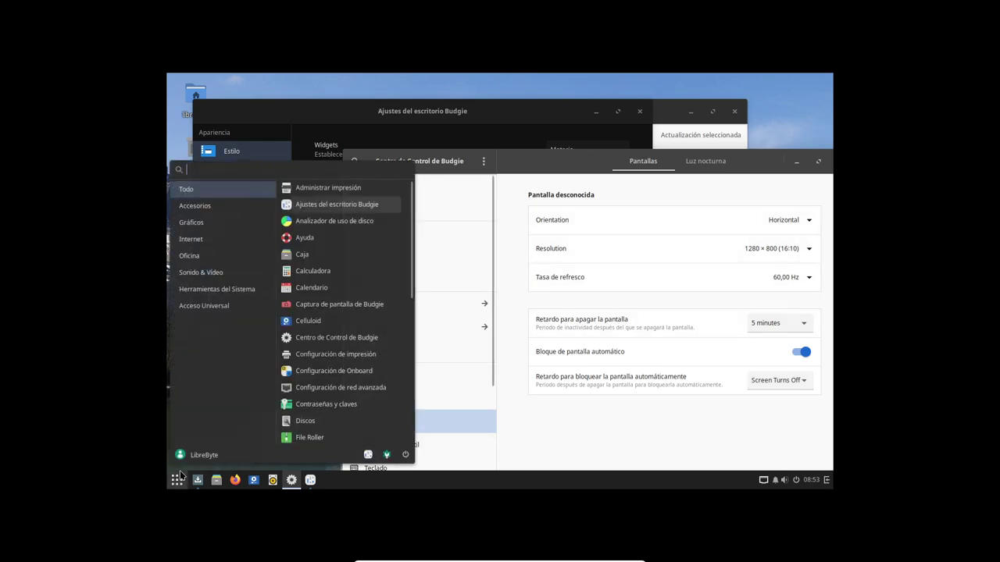
{"action": "left_click", "coordinate": [234, 205]}
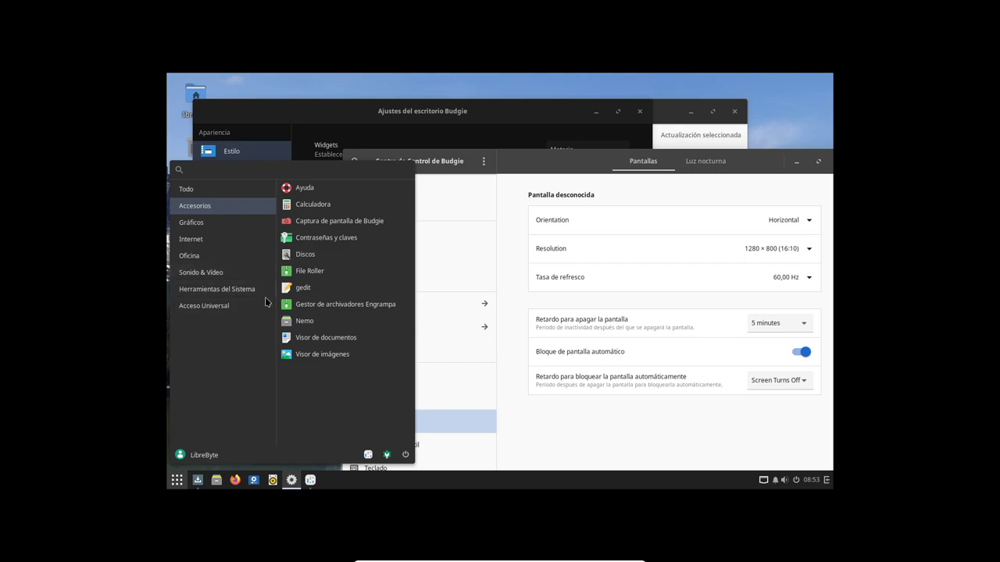
{"action": "left_click", "coordinate": [488, 476]}
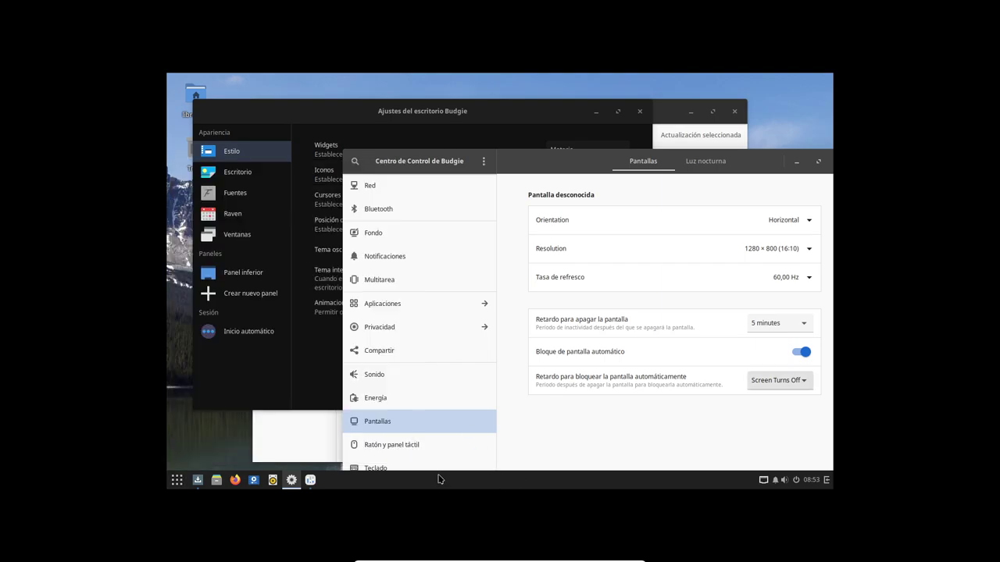
Launch a Terminal from the Alt+F2 run launcher by searching 'term'
{"action": "key", "text": "alt+F2"}
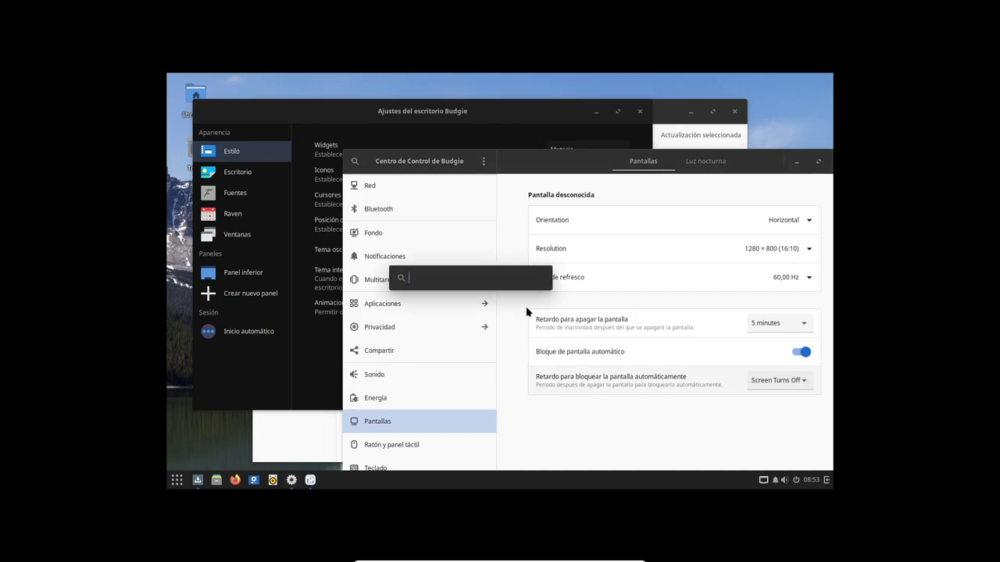
{"action": "type", "text": "term"}
{"action": "key", "text": "Return"}
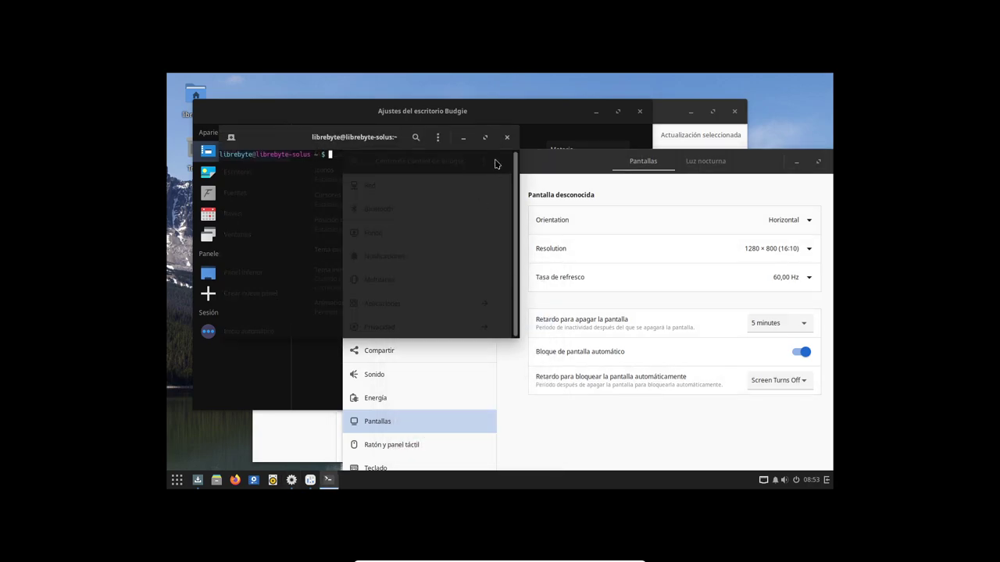
Browse the Control Center's Fondo, Multitarea and Aplicaciones > Caja pages, then return to the terminal
{"action": "left_click", "coordinate": [498, 161]}
{"action": "left_click", "coordinate": [374, 233]}
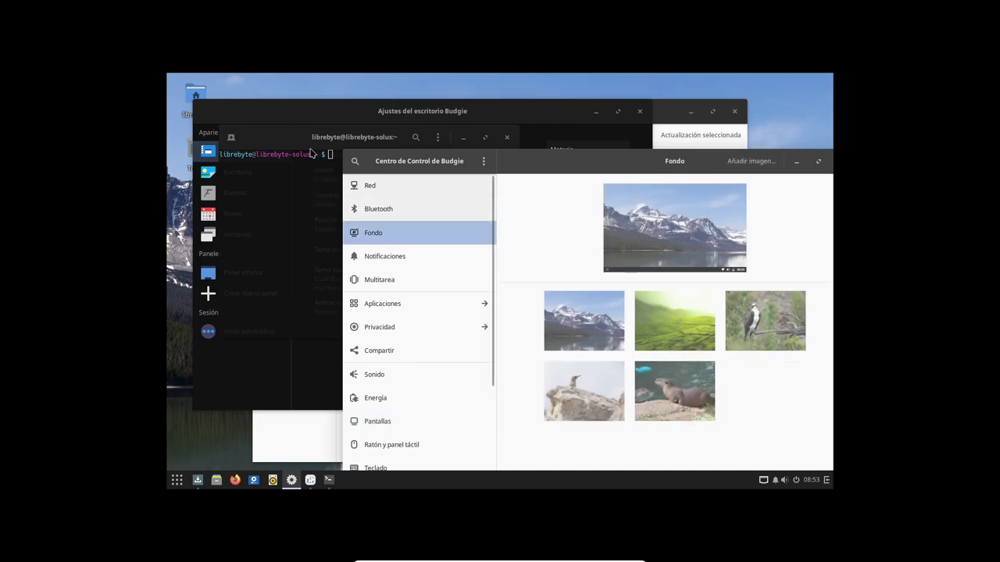
{"action": "key", "text": "Down"}
{"action": "key", "text": "Down"}
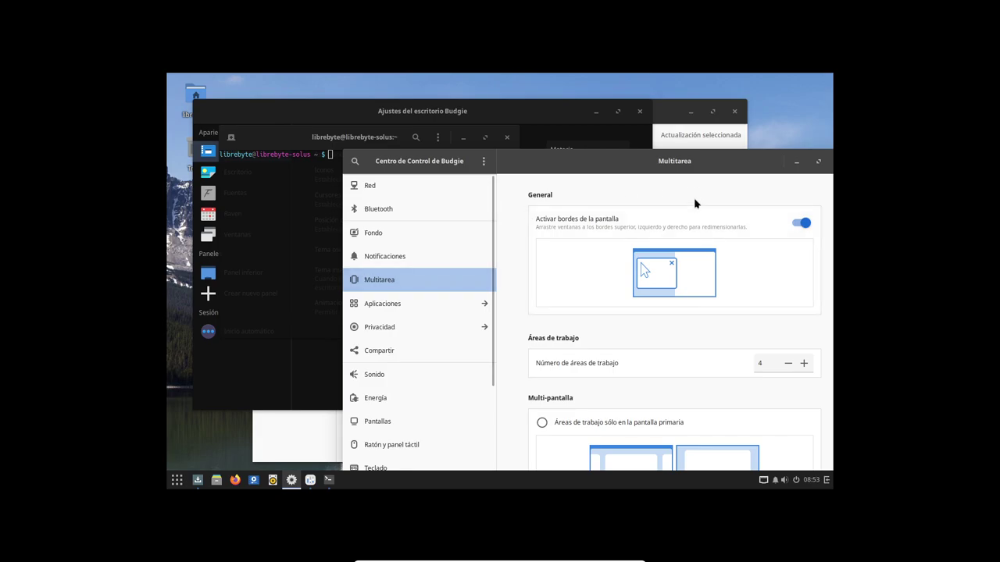
{"action": "key", "text": "Down"}
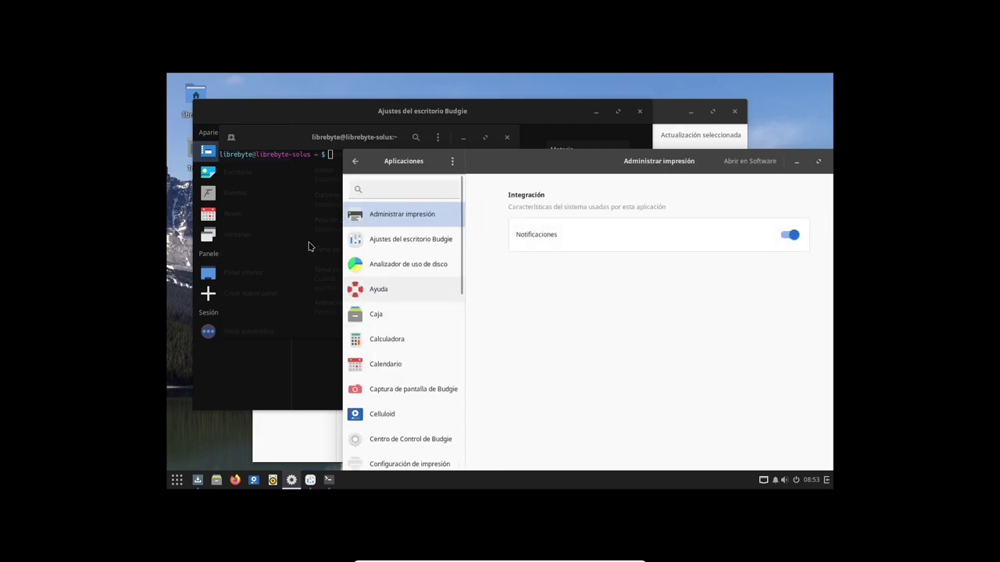
{"action": "key", "text": "Down"}
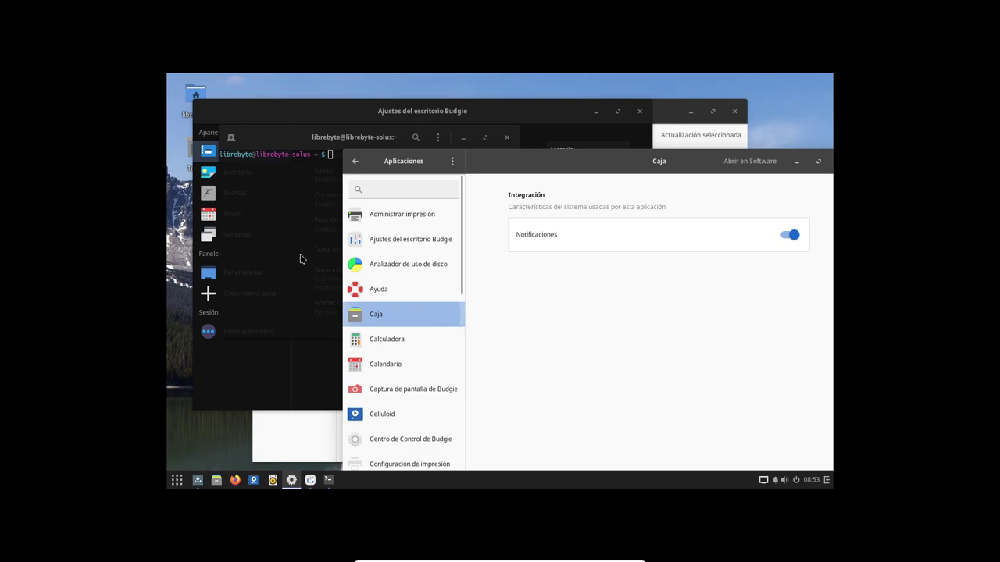
{"action": "key", "text": "alt+Tab"}
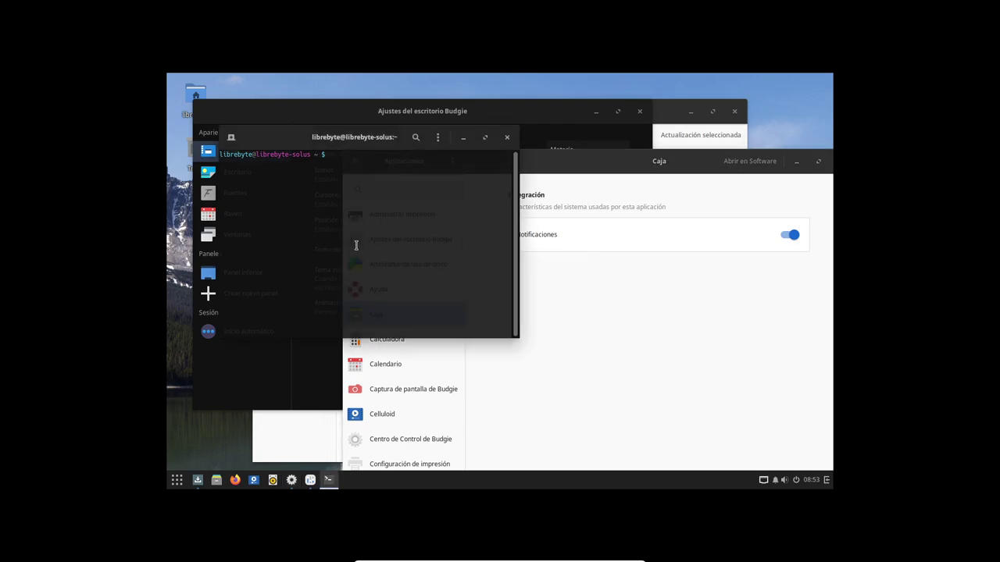
Run the 'ps oux' process listing, maximize the terminal, then tile it to the left half
{"action": "type", "text": "ps o"}
{"action": "type", "text": "ux"}
{"action": "key", "text": "Return"}
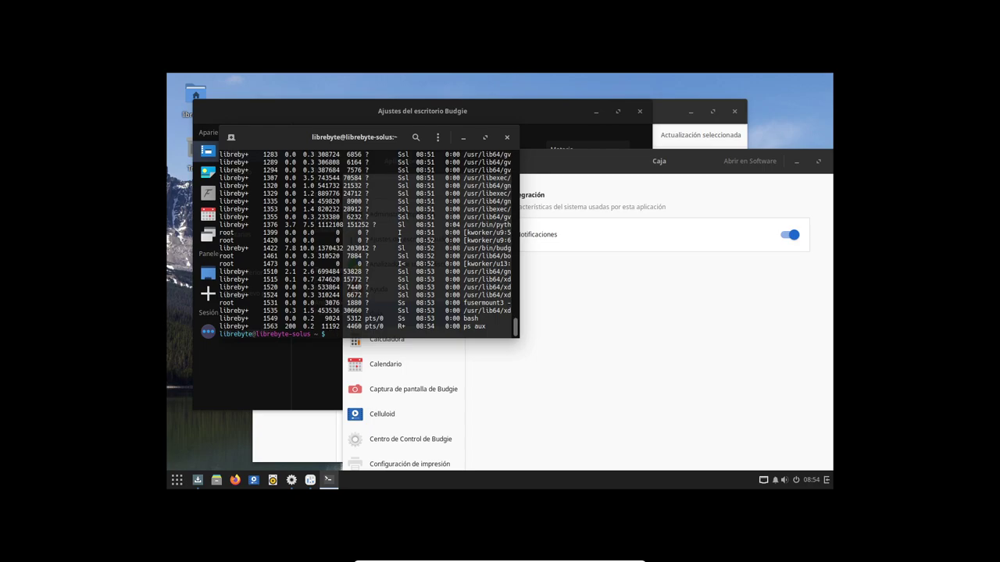
{"action": "key", "text": "super+Up"}
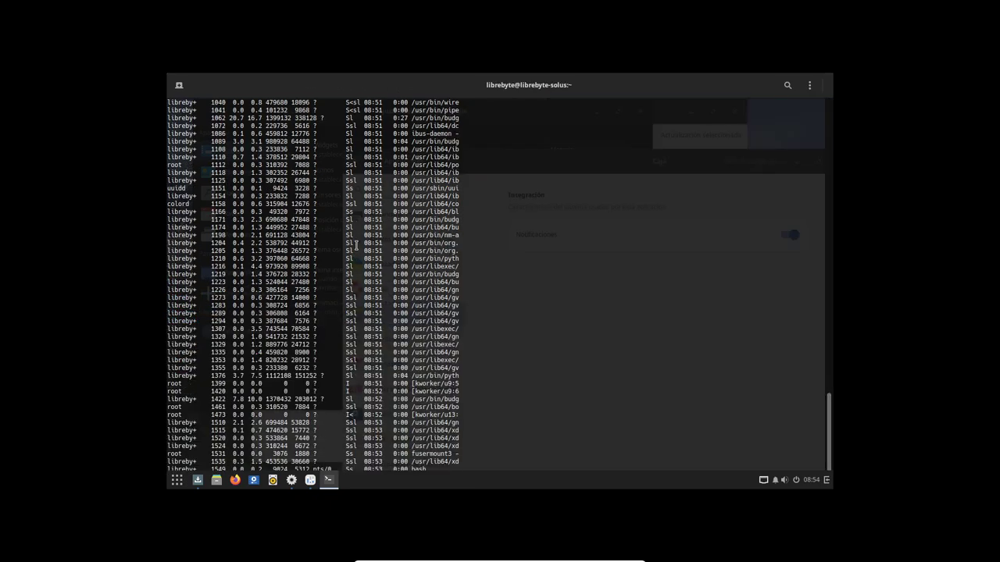
{"action": "key", "text": "Return"}
{"action": "key", "text": "Return"}
{"action": "key", "text": "Return"}
{"action": "key", "text": "Return"}
{"action": "key", "text": "Return"}
{"action": "key", "text": "Return"}
{"action": "key", "text": "Return"}
{"action": "key", "text": "Return"}
{"action": "key", "text": "Return"}
{"action": "key", "text": "Return"}
{"action": "key", "text": "Return"}
{"action": "key", "text": "Return"}
{"action": "key", "text": "Return"}
{"action": "key", "text": "Return"}
{"action": "key", "text": "Return"}
{"action": "key", "text": "Return"}
{"action": "key", "text": "Return"}
{"action": "key", "text": "Return"}
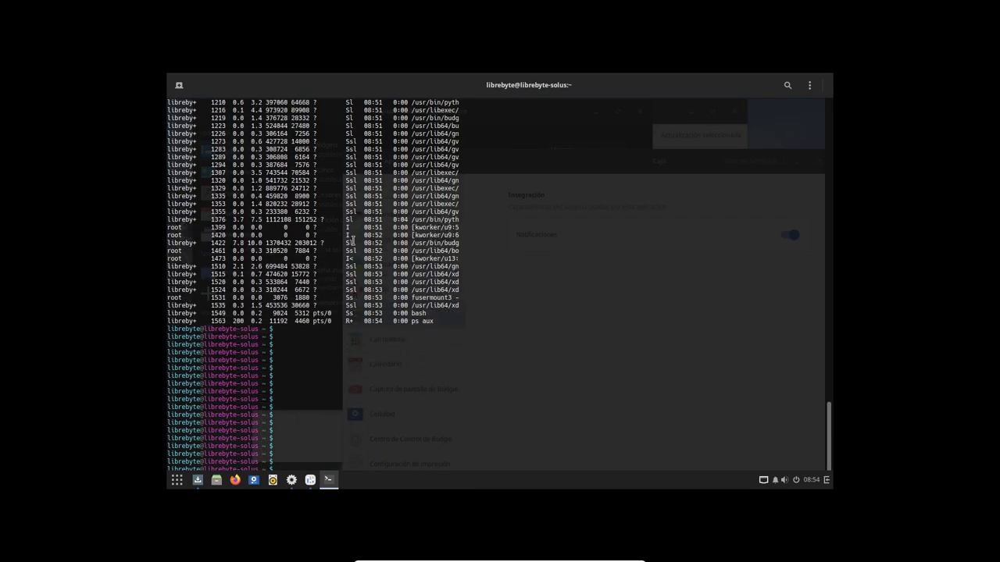
{"action": "key", "text": "super+Left"}
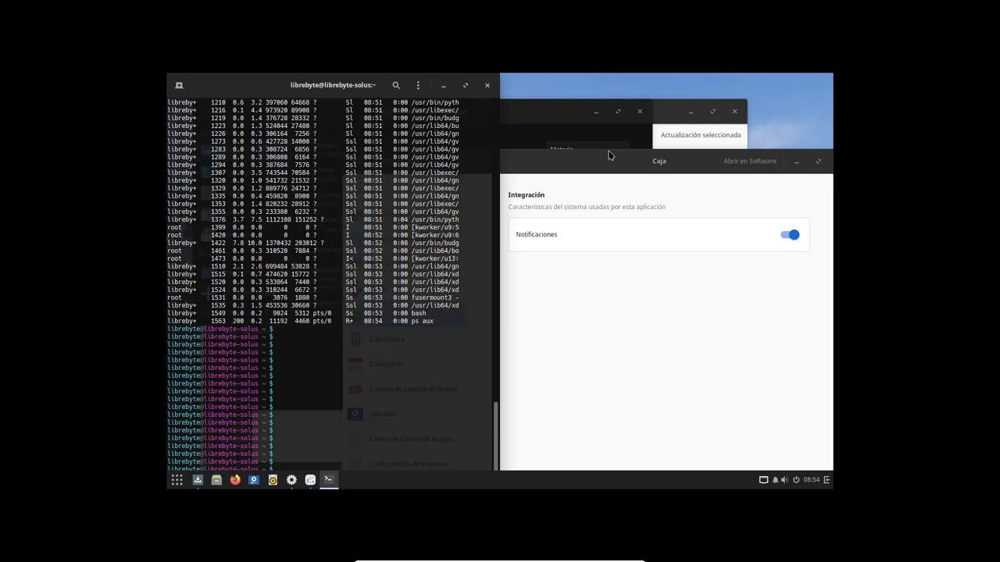
Float the terminal mid-screen, then show Ayuda's application settings in the Control Center
{"action": "key", "text": "super"}
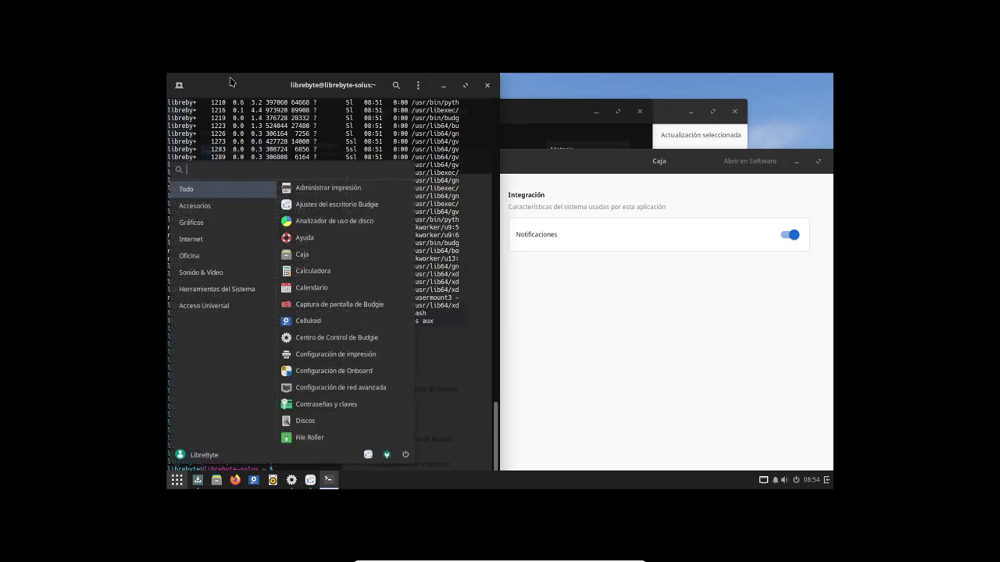
{"action": "left_click", "coordinate": [238, 82]}
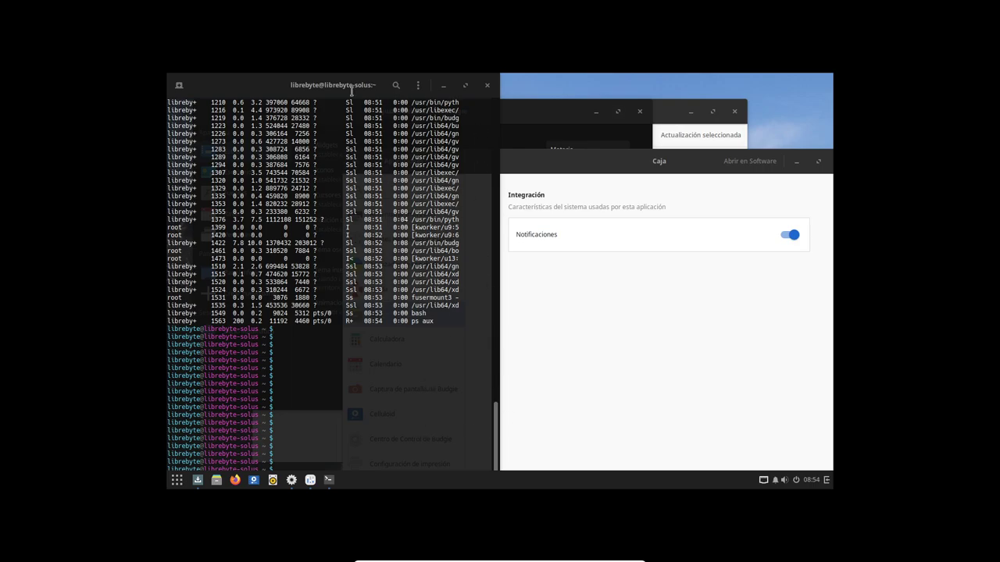
{"action": "left_click_drag", "start_coordinate": [277, 88], "coordinate": [339, 157]}
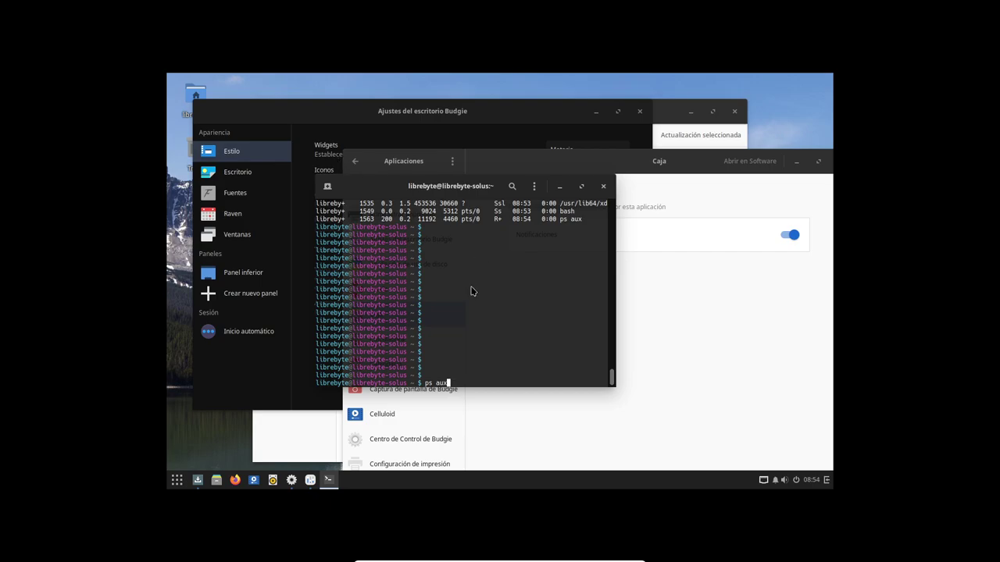
{"action": "key", "text": "alt+Tab"}
{"action": "key", "text": "Up"}
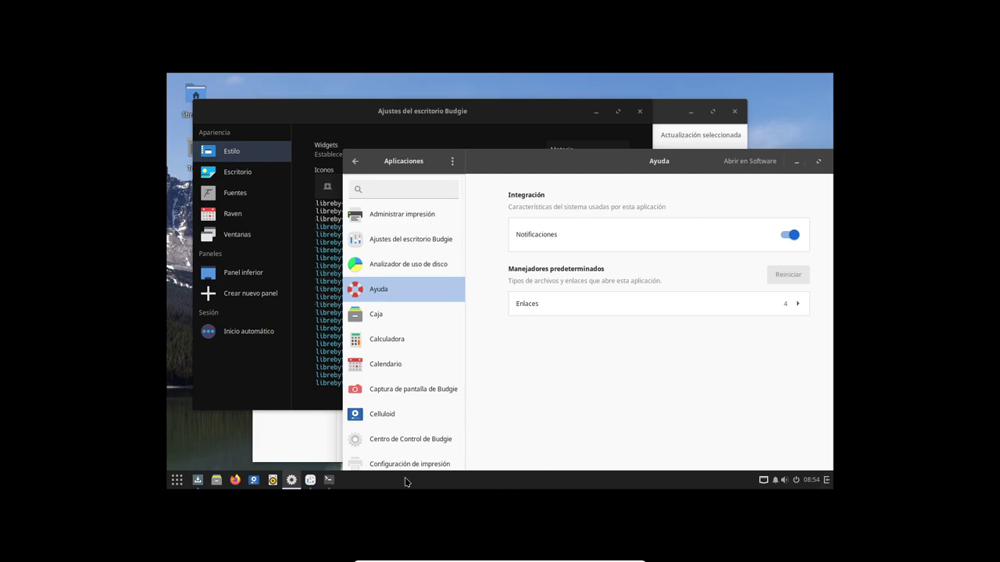
Open and dismiss the Budgie menu several times, then switch to the host's VirtualBox Manager
{"action": "left_click", "coordinate": [177, 481]}
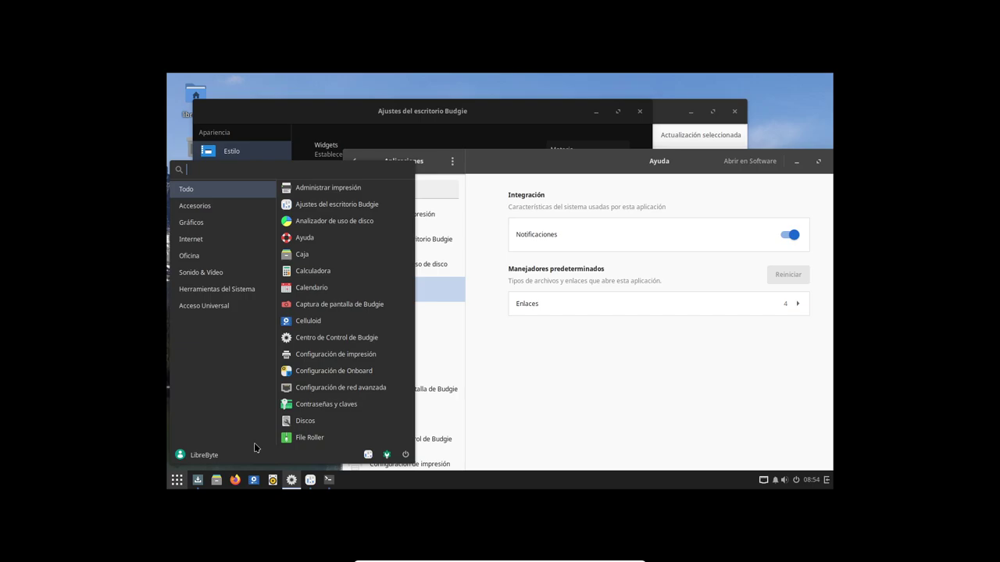
{"action": "key", "text": "Escape"}
{"action": "left_click", "coordinate": [177, 480]}
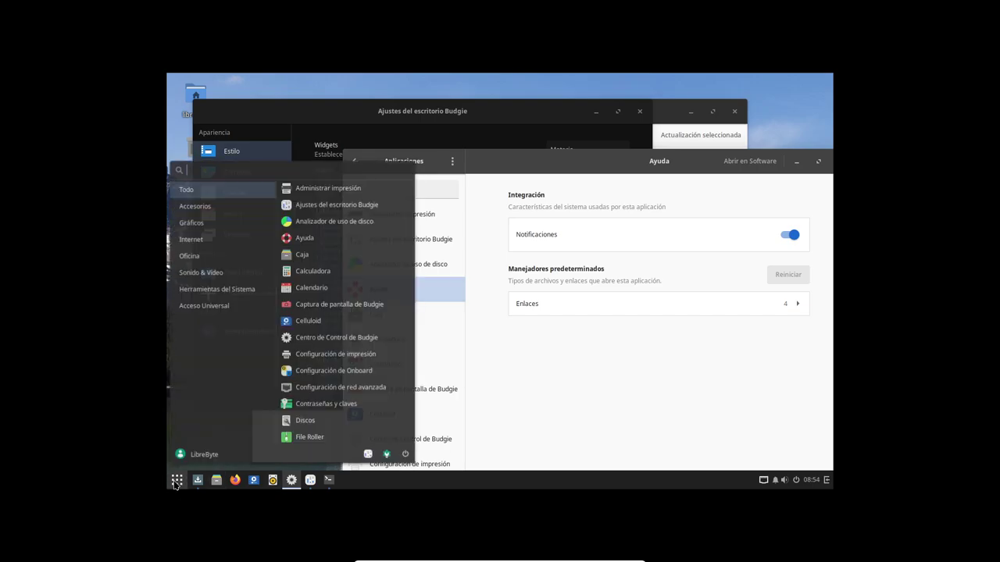
{"action": "key", "text": "Escape"}
{"action": "key", "text": "super"}
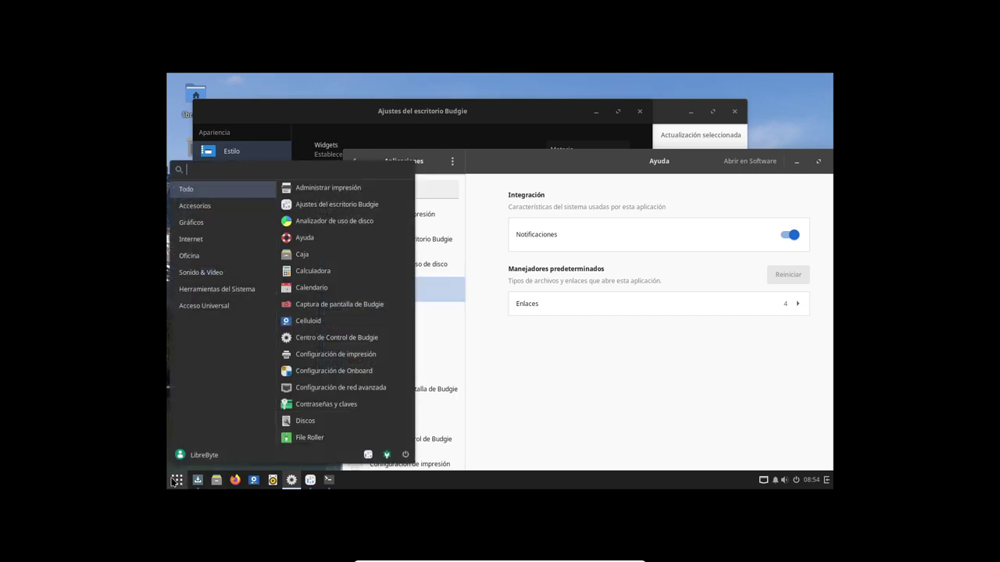
{"action": "key", "text": "Escape"}
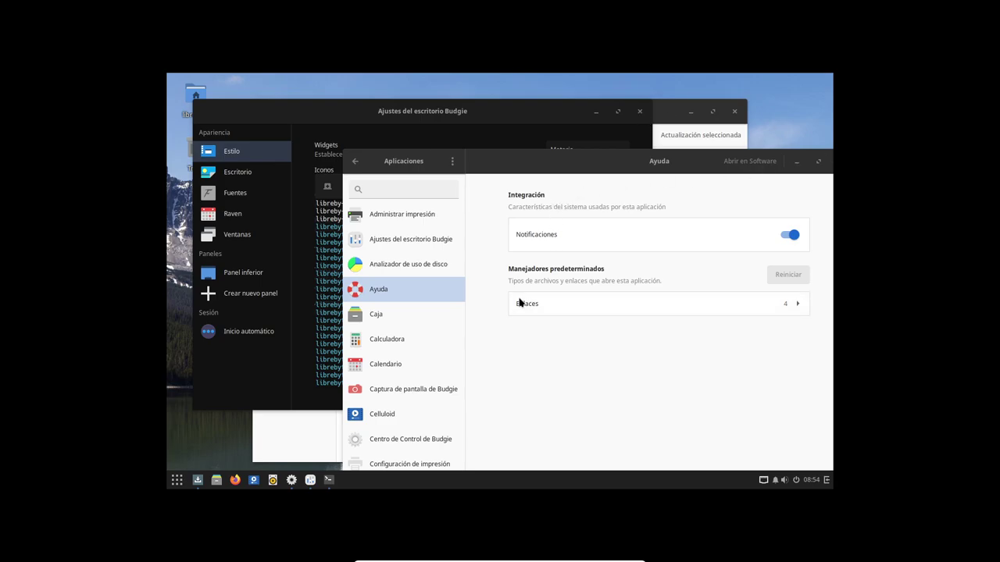
{"action": "left_click", "coordinate": [176, 480]}
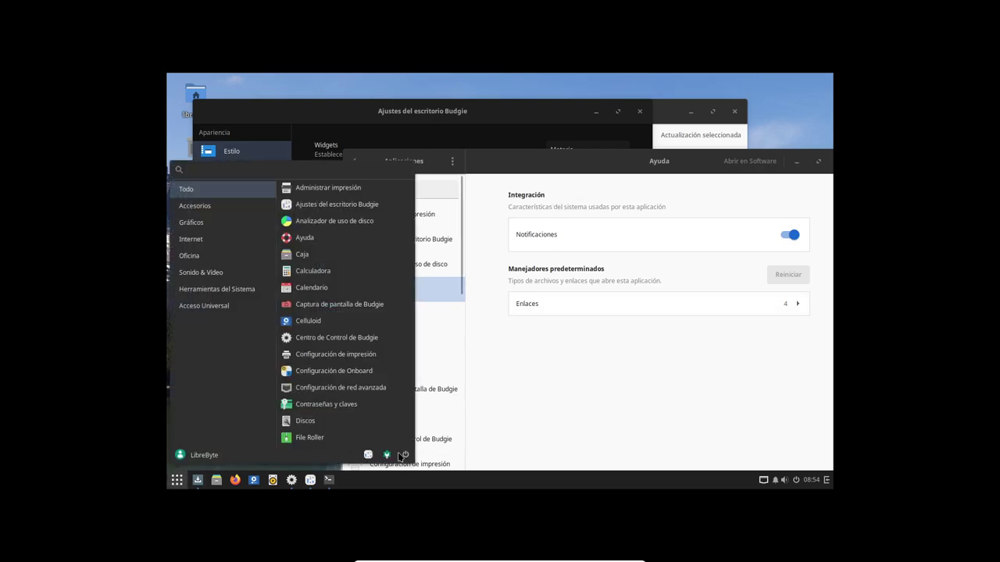
{"action": "left_click", "coordinate": [417, 458]}
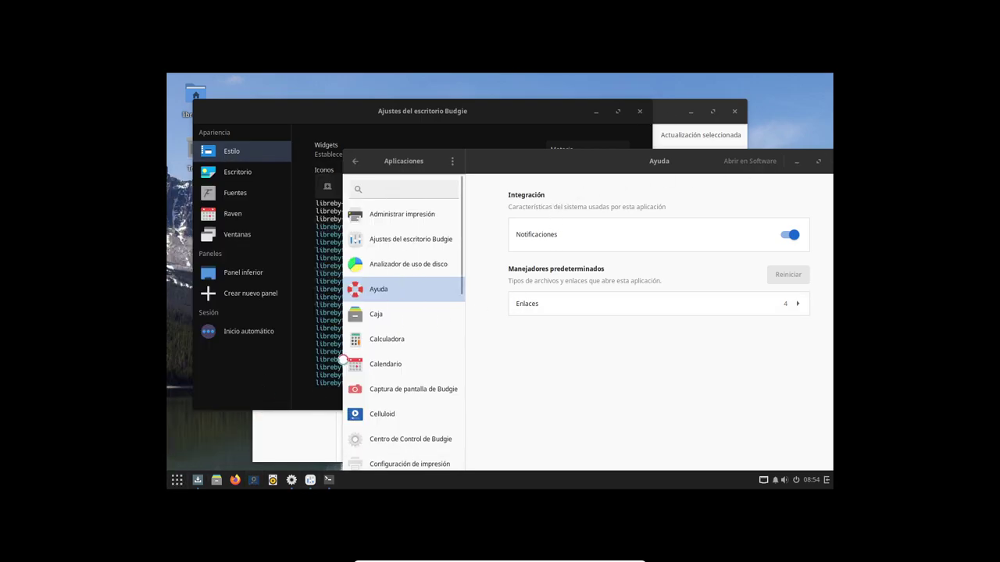
{"action": "key", "text": "alt+Tab"}
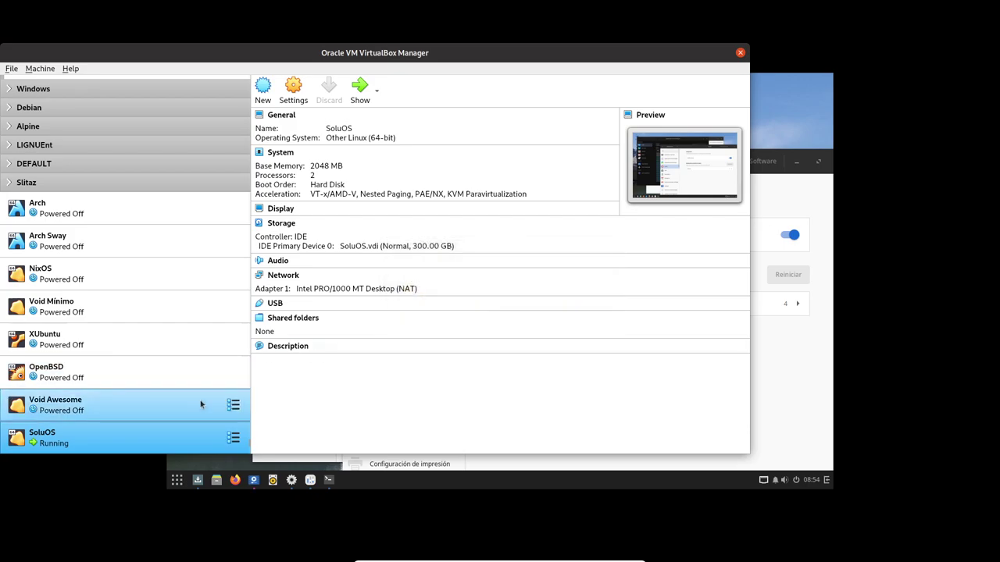
Power off the SoluOS machine from VirtualBox Manager, then start it again
{"action": "right_click", "coordinate": [193, 431]}
{"action": "mouse_move", "coordinate": [259, 326]}
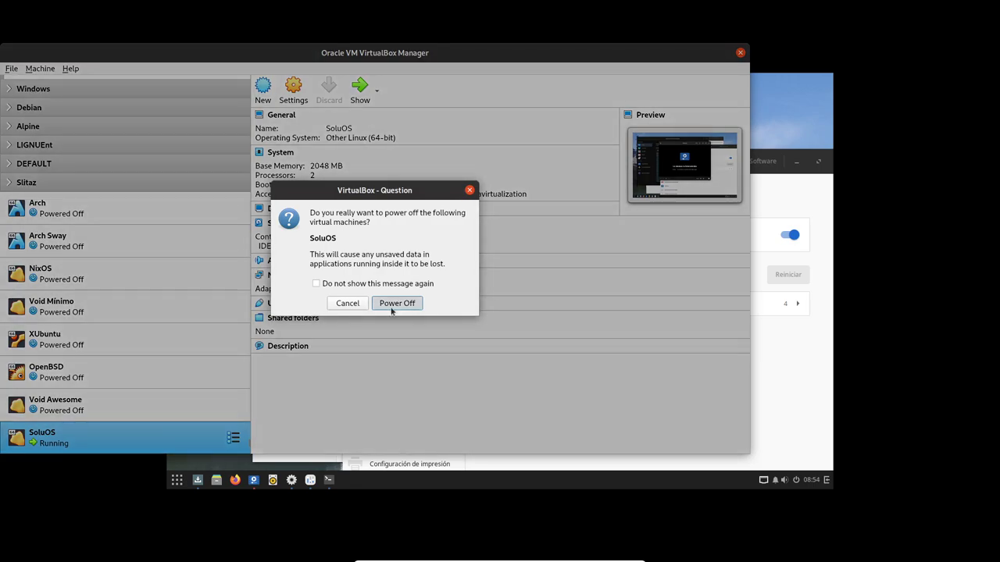
{"action": "left_click", "coordinate": [397, 303]}
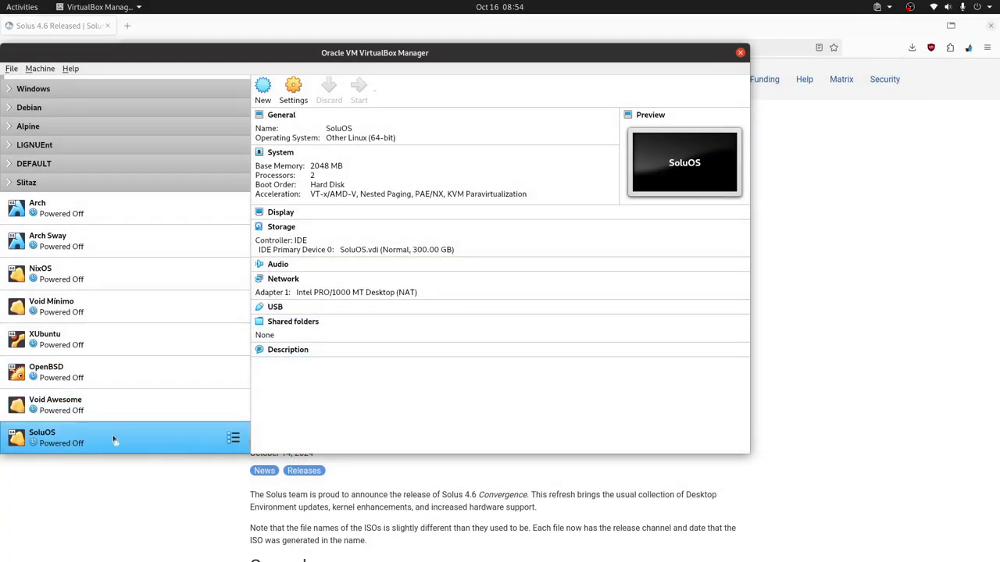
{"action": "left_click", "coordinate": [358, 86]}
Accept full screen, boot the default GRUB entry, dismiss both notices, and log in with the password
{"action": "left_click", "coordinate": [532, 337]}
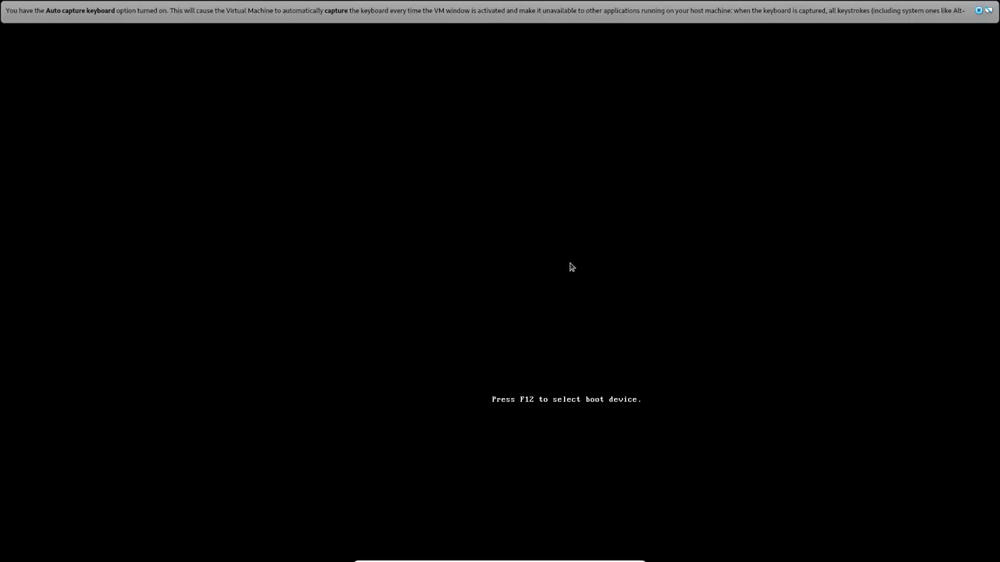
{"action": "key", "text": "Return"}
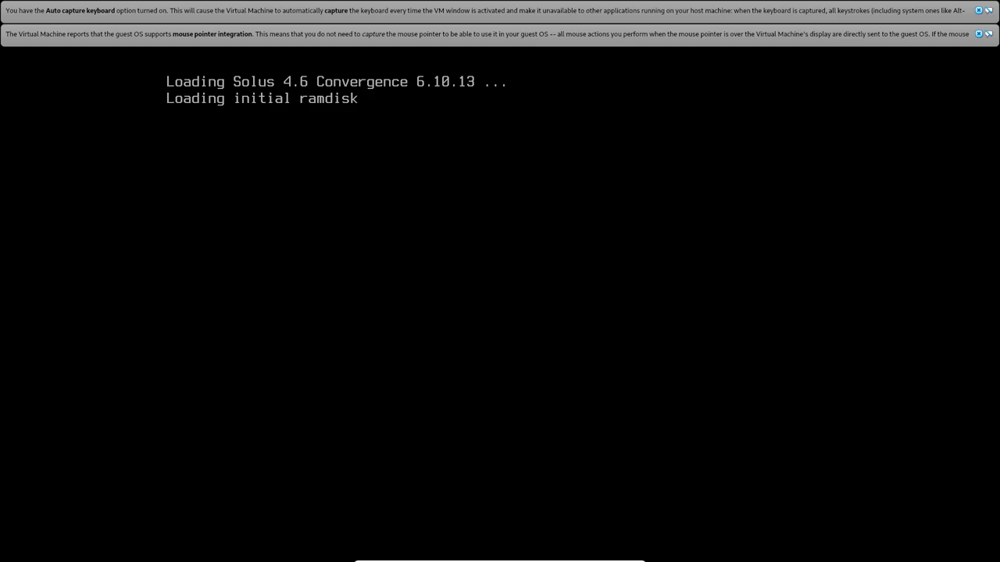
{"action": "left_click", "coordinate": [978, 33]}
{"action": "left_click", "coordinate": [979, 10]}
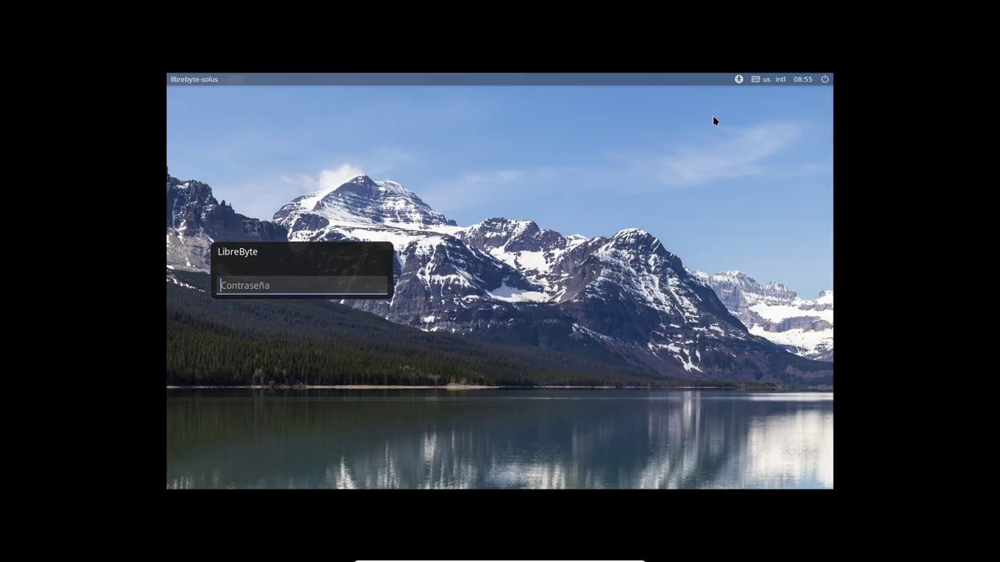
{"action": "type", "text": "****"}
{"action": "key", "text": "Return"}
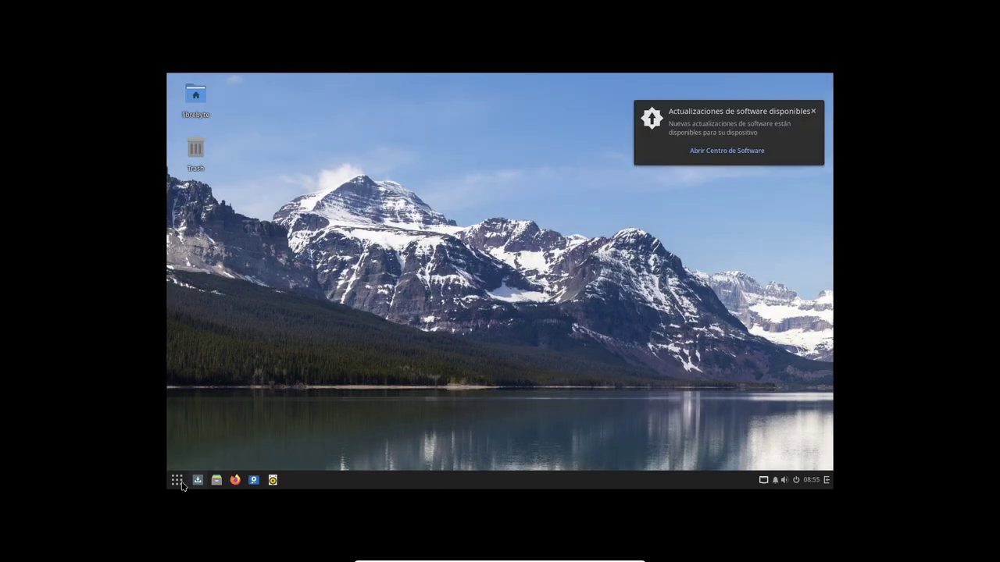
Open the Pantallas display settings by searching 'red' in the application menu
{"action": "left_click", "coordinate": [178, 480]}
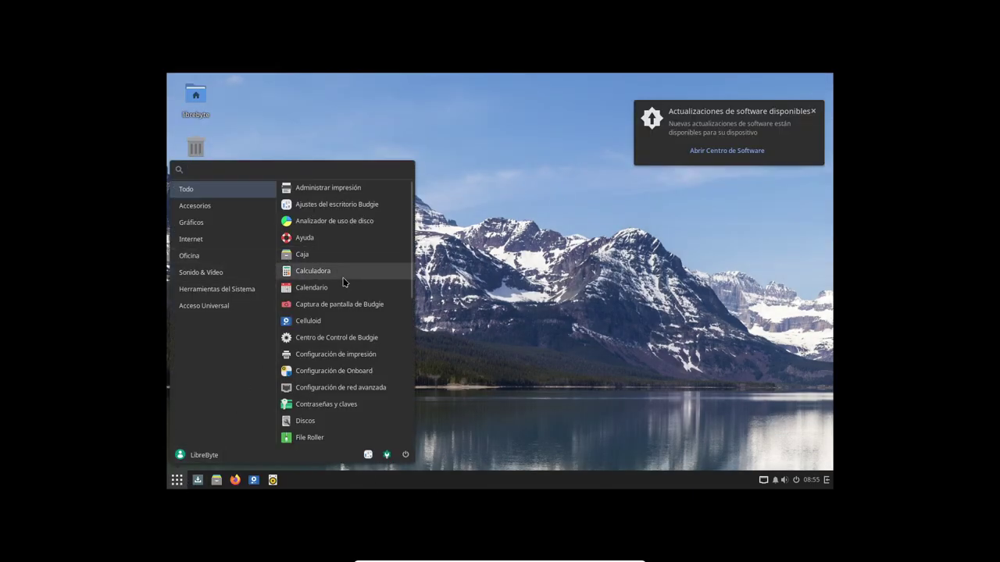
{"action": "type", "text": "red"}
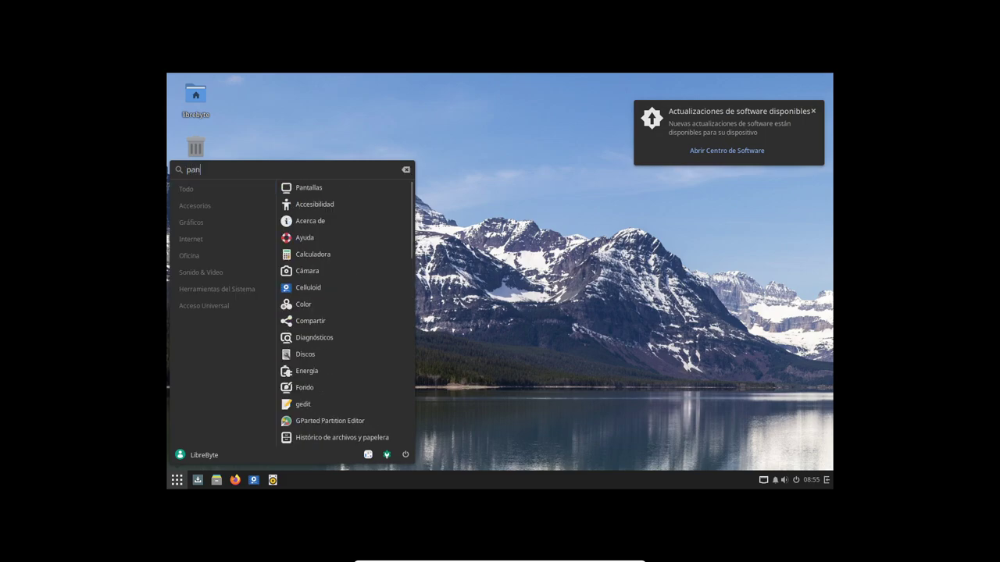
{"action": "left_click", "coordinate": [348, 198]}
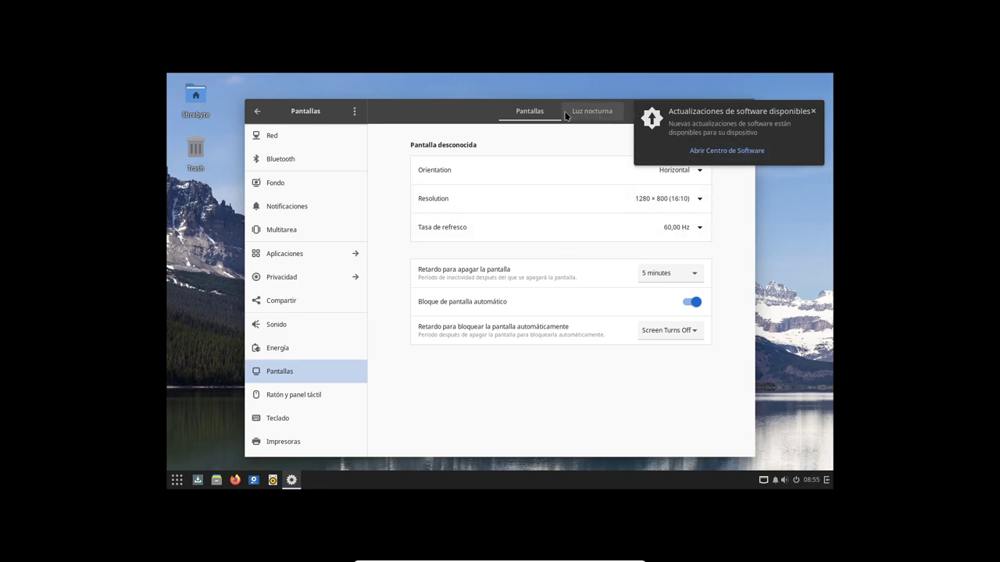
{"action": "left_click_drag", "start_coordinate": [443, 107], "coordinate": [397, 130]}
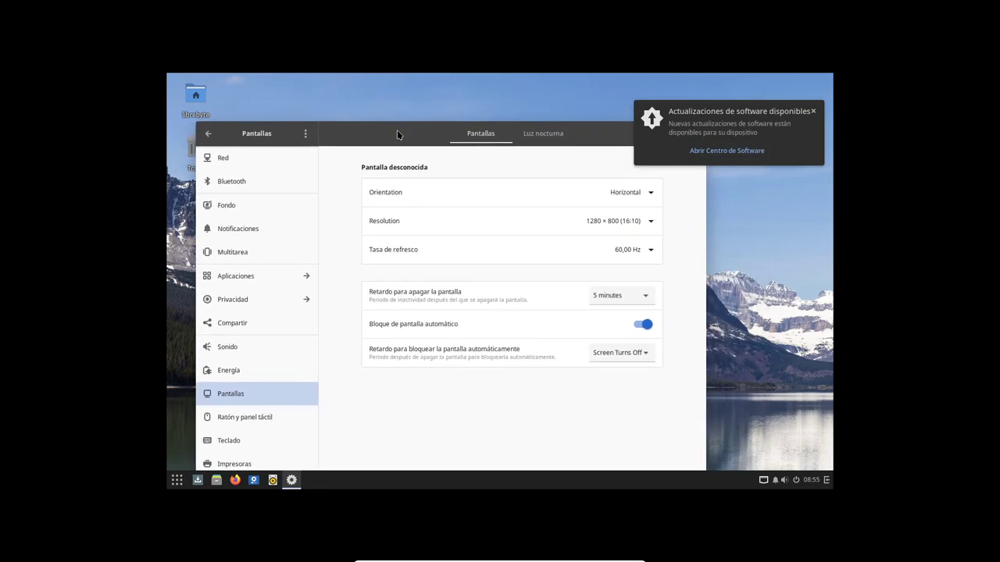
Pick the 1920 × 1080 (16:9) resolution, apply it, and keep the configuration
{"action": "left_click", "coordinate": [649, 222]}
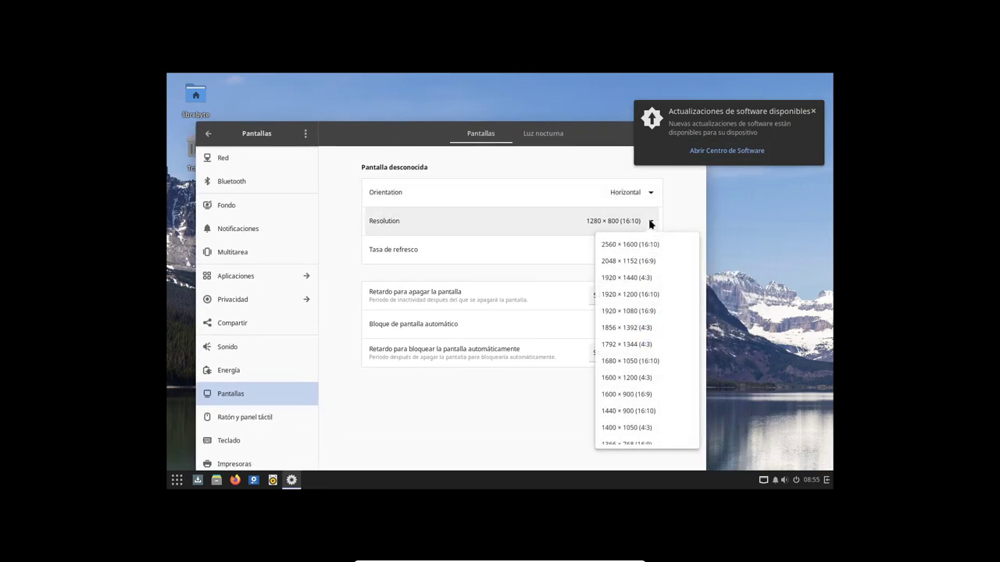
{"action": "left_click", "coordinate": [653, 311]}
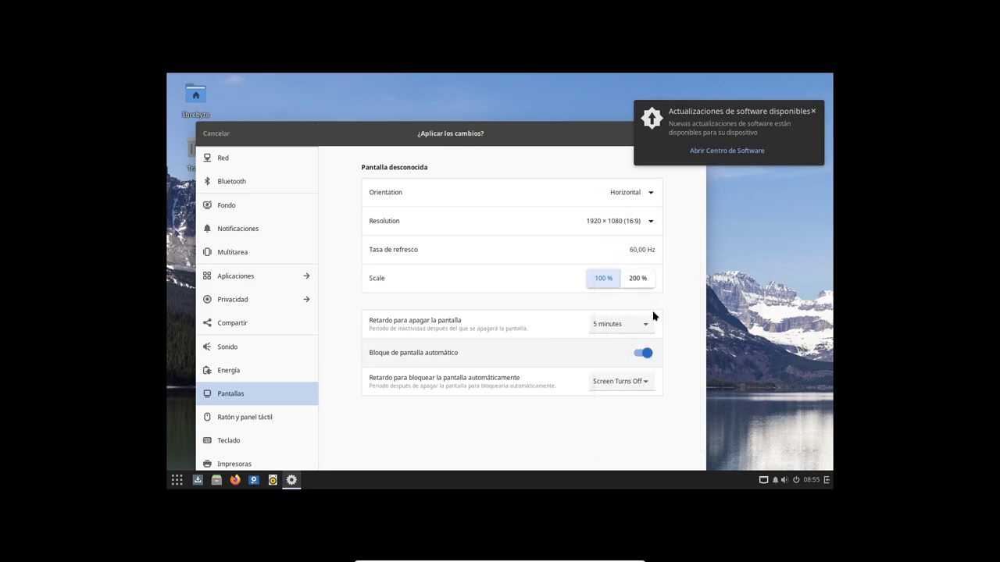
{"action": "left_click_drag", "start_coordinate": [492, 139], "coordinate": [484, 96]}
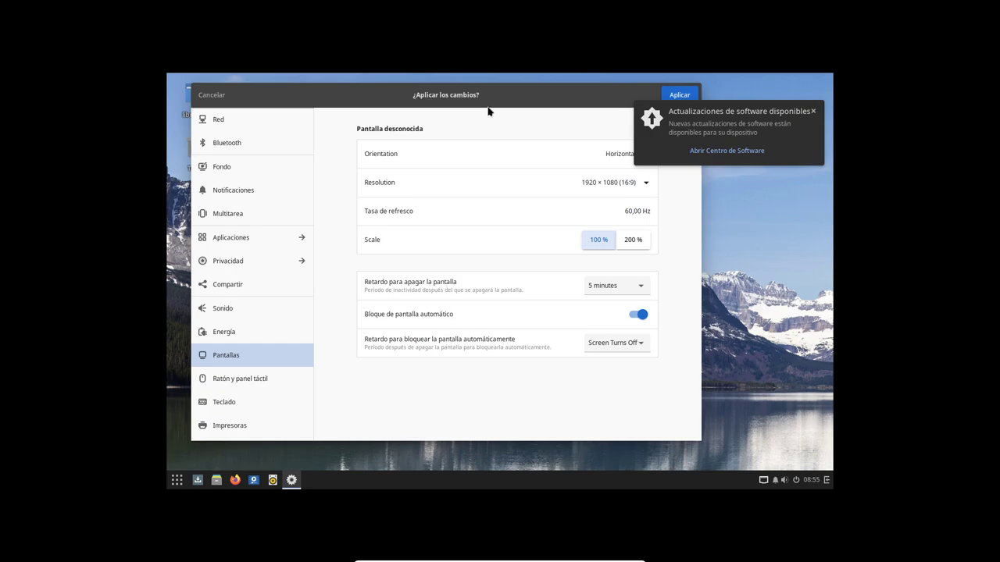
{"action": "left_click", "coordinate": [681, 94]}
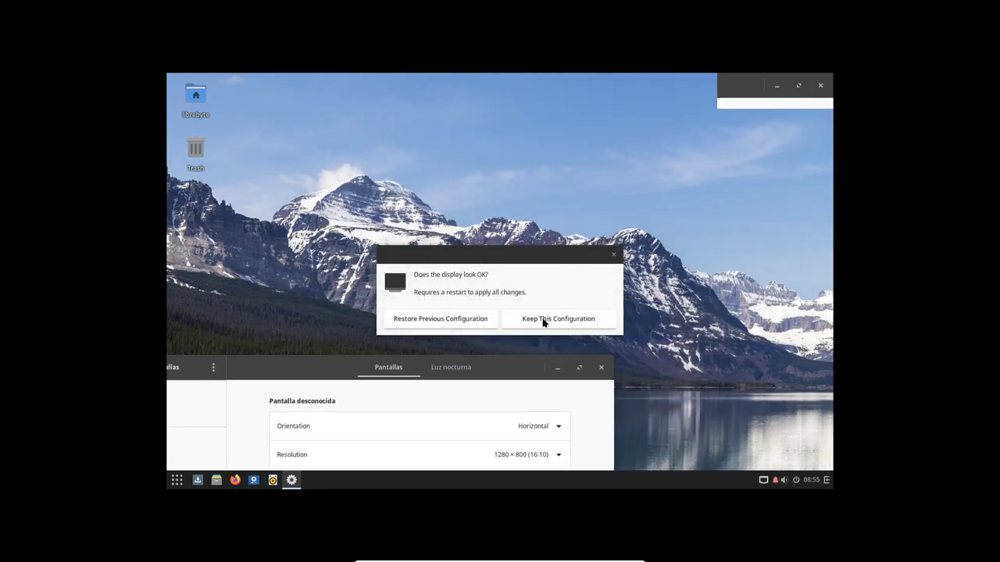
{"action": "left_click", "coordinate": [547, 320]}
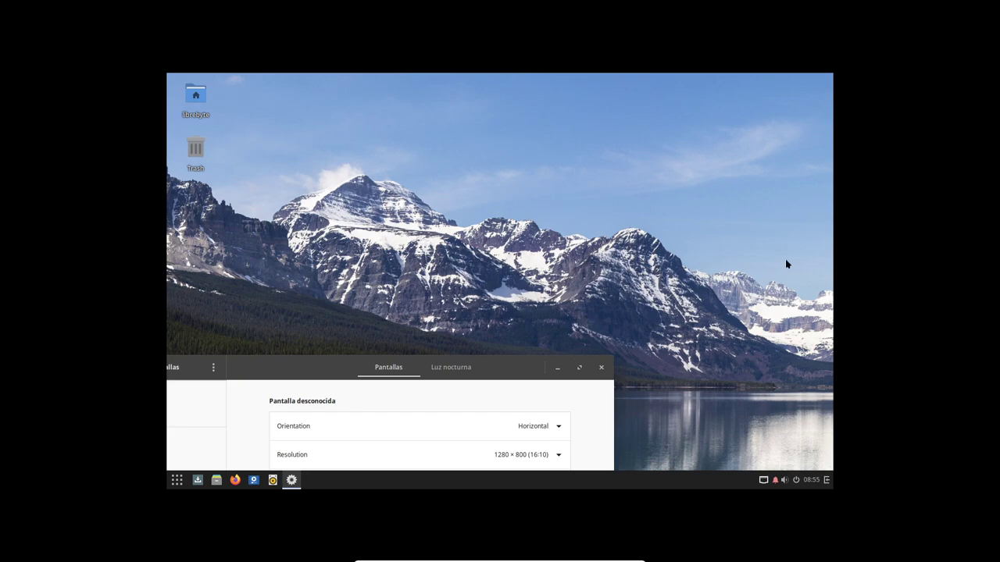
Open and close the Raven widgets and notifications side panel
{"action": "left_click", "coordinate": [826, 480]}
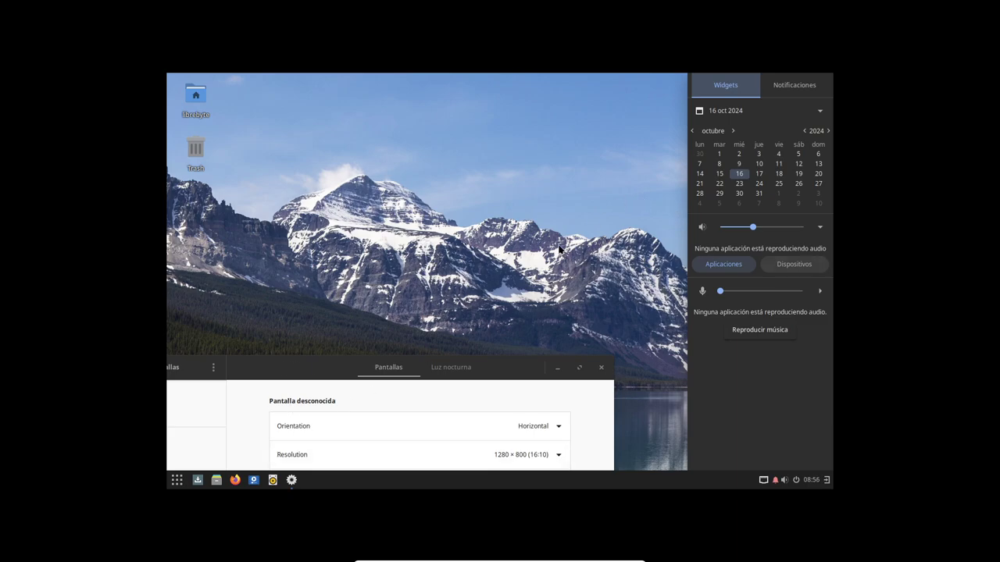
{"action": "left_click", "coordinate": [176, 480]}
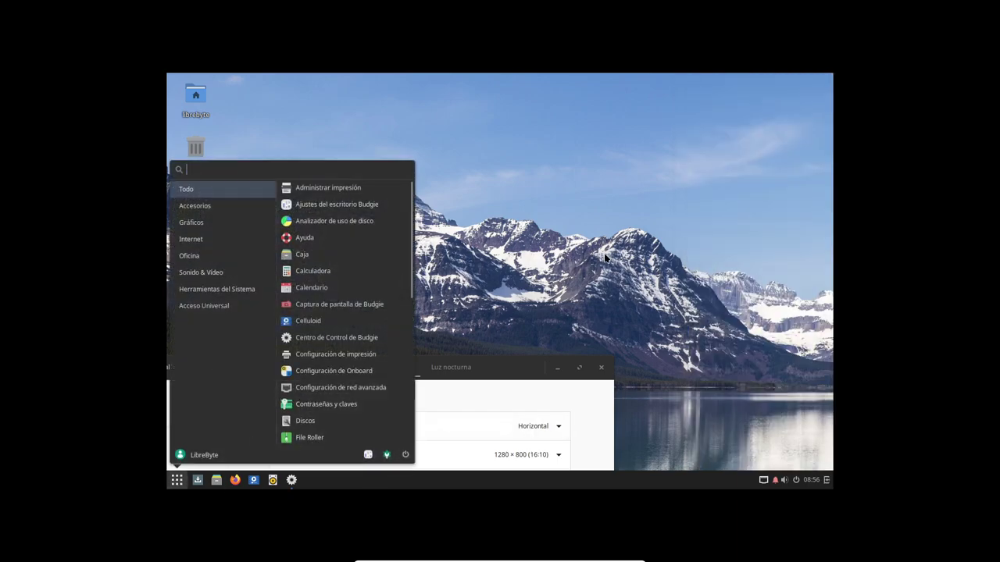
{"action": "left_click", "coordinate": [773, 481]}
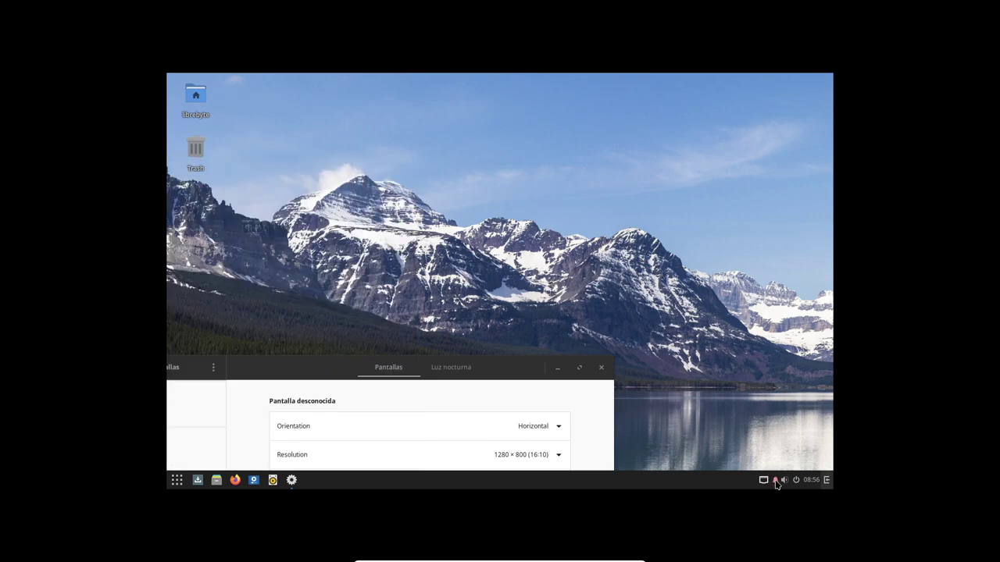
{"action": "left_click", "coordinate": [777, 483]}
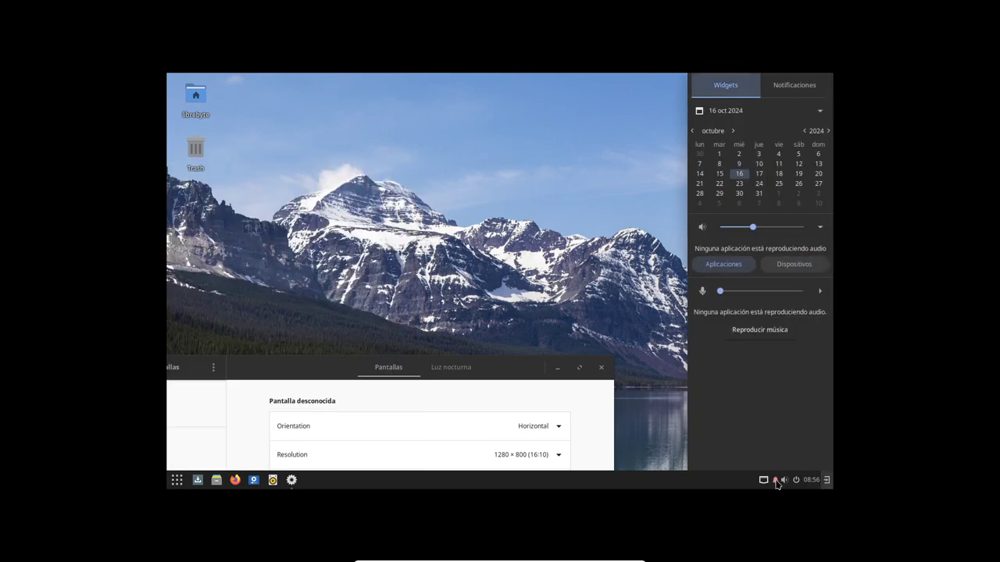
{"action": "left_click", "coordinate": [777, 483]}
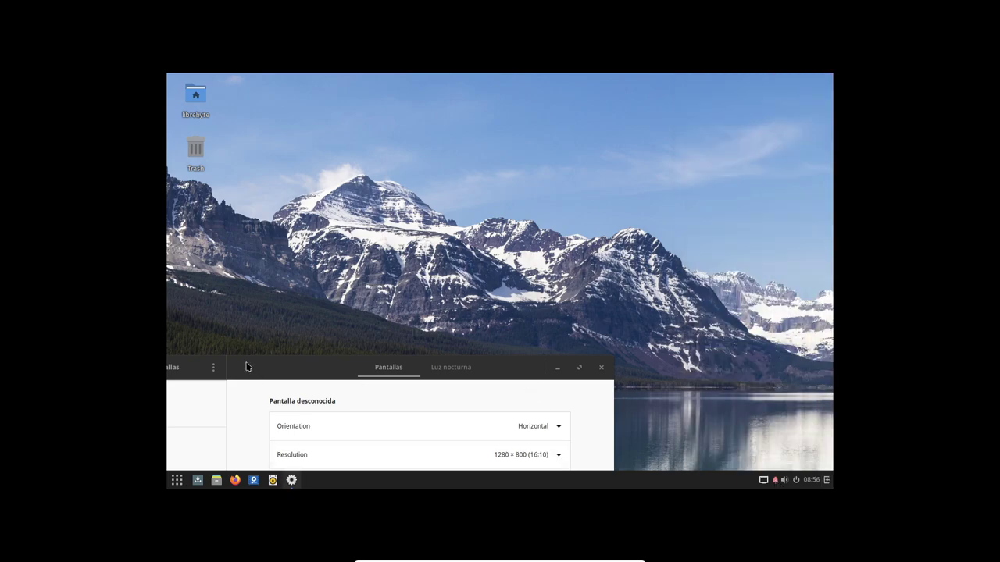
Open and dismiss the application menu twice, then switch to the host's VirtualBox Manager
{"action": "left_click", "coordinate": [176, 480]}
{"action": "left_click", "coordinate": [443, 443]}
{"action": "left_click", "coordinate": [176, 483]}
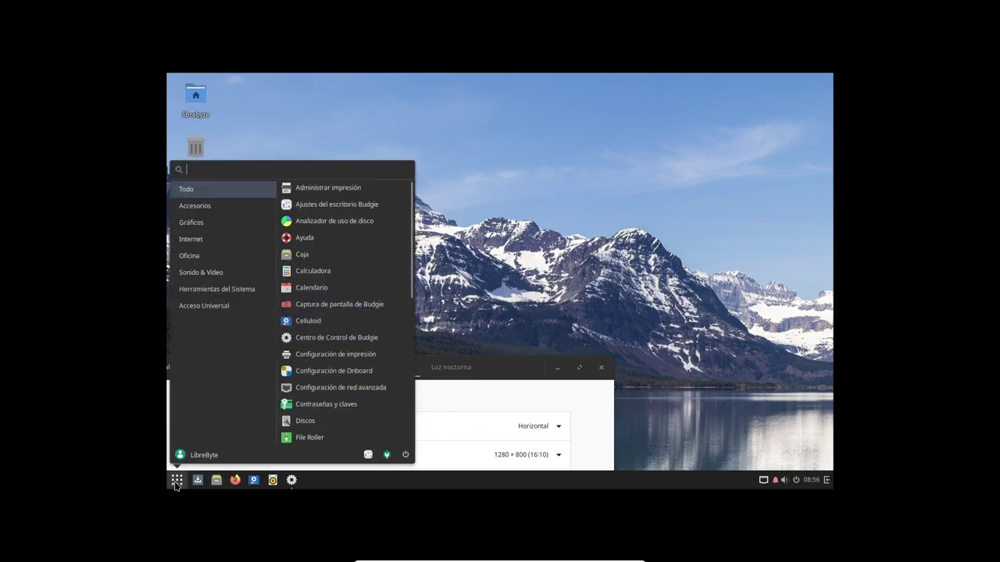
{"action": "left_click", "coordinate": [557, 296]}
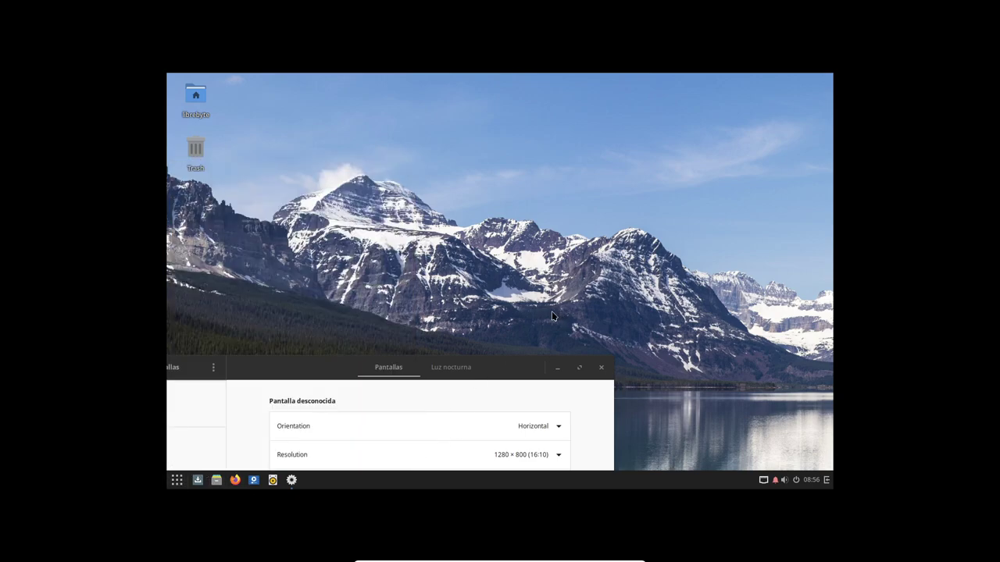
{"action": "key", "text": "alt+Tab"}
Power off SoluOS via Close > Power Off, restart it, and accept full-screen mode
{"action": "right_click", "coordinate": [158, 431]}
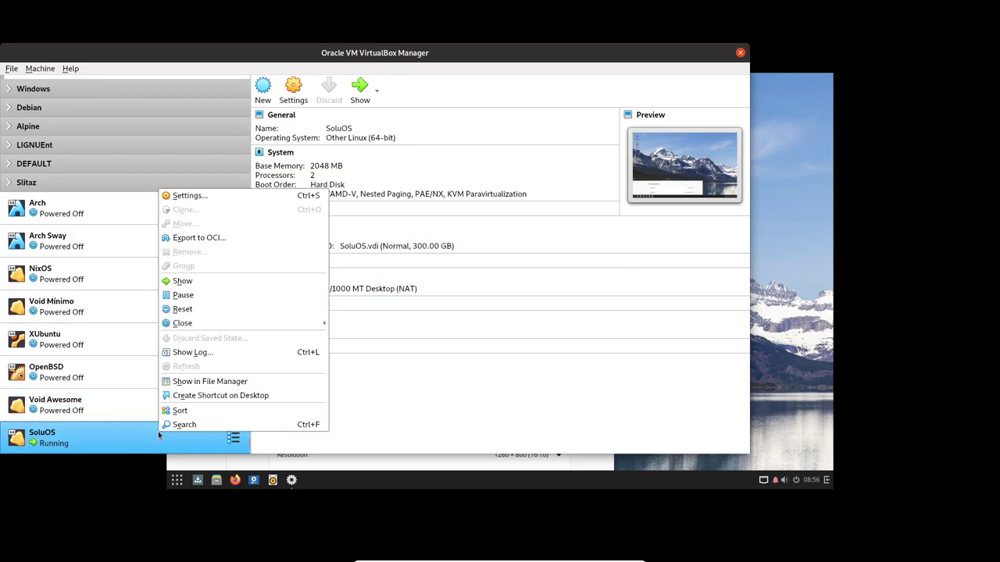
{"action": "mouse_move", "coordinate": [234, 322]}
{"action": "left_click", "coordinate": [367, 352]}
{"action": "left_click", "coordinate": [400, 302]}
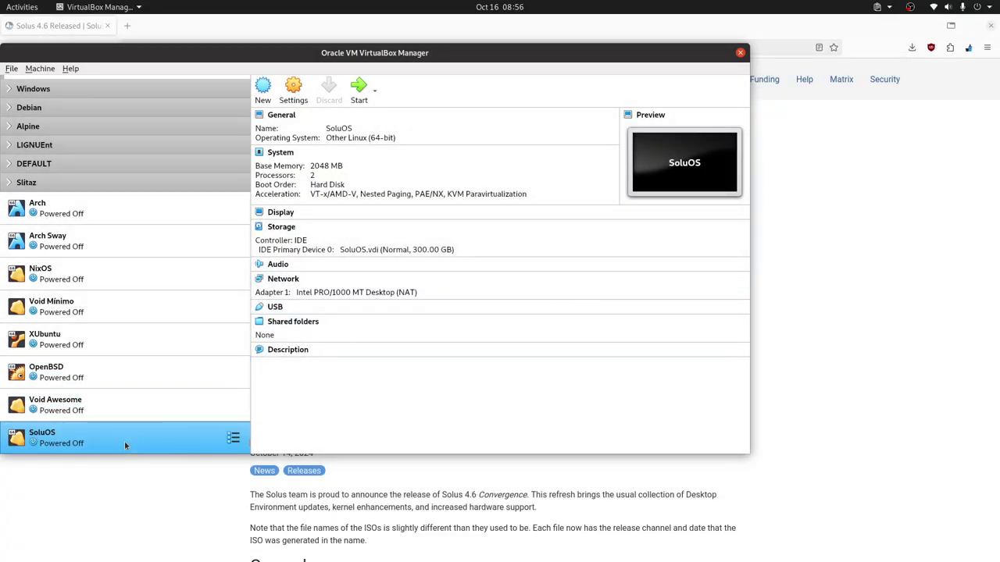
{"action": "double_click", "coordinate": [124, 441]}
{"action": "left_click", "coordinate": [533, 339]}
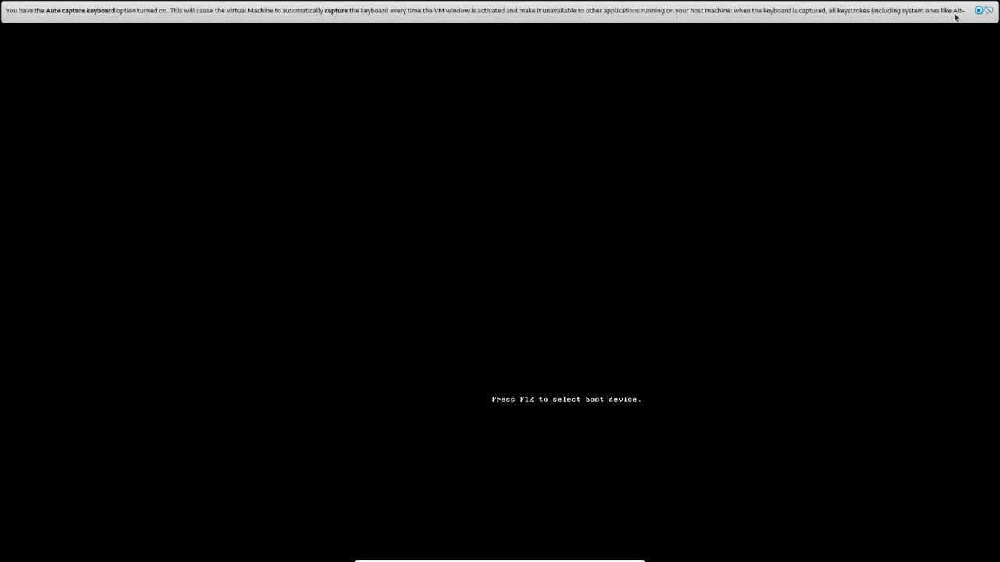
Dismiss the VirtualBox keyboard and mouse notices, then log back in with the account password
{"action": "left_click", "coordinate": [979, 11]}
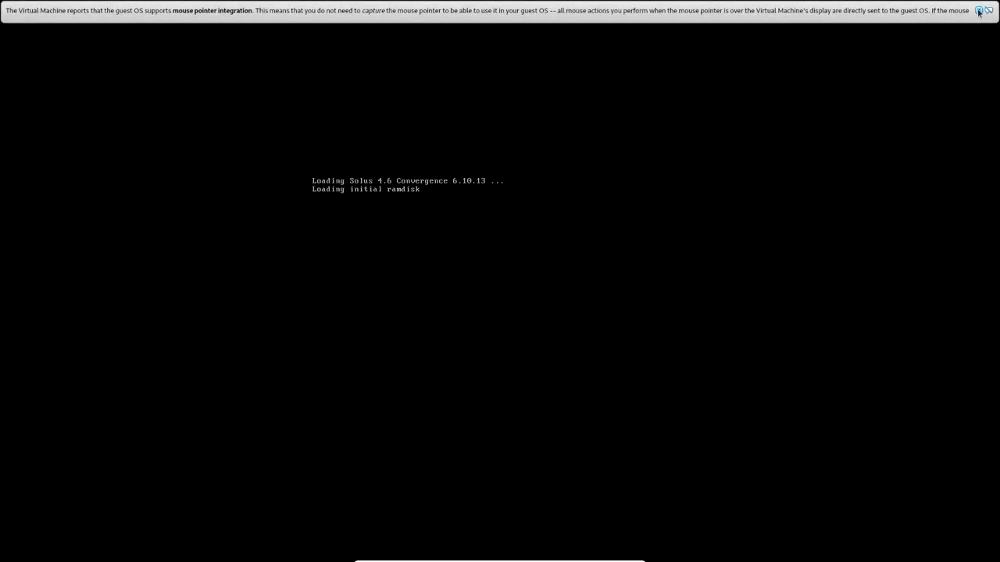
{"action": "left_click", "coordinate": [979, 11]}
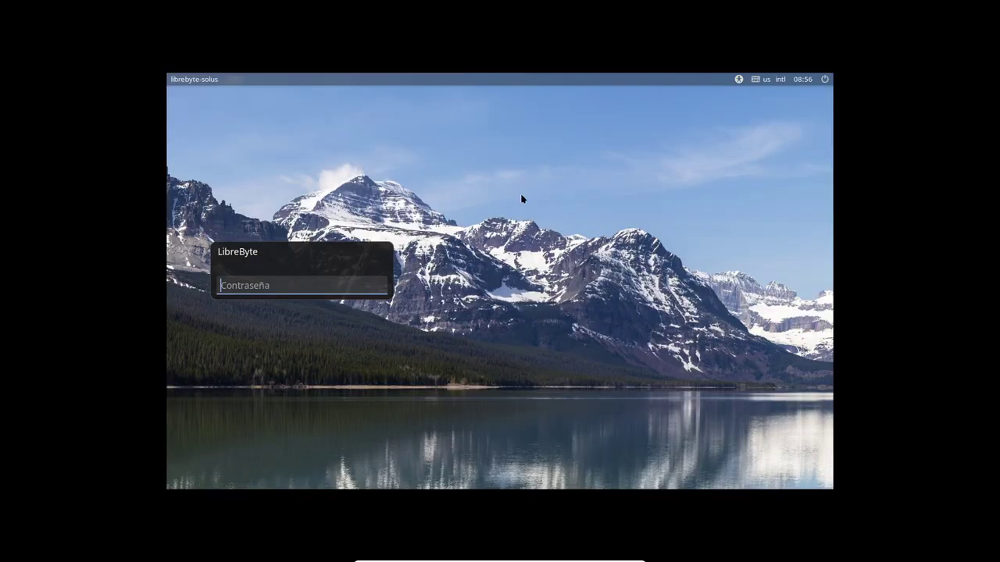
{"action": "type", "text": "•"}
{"action": "key", "text": "Return"}
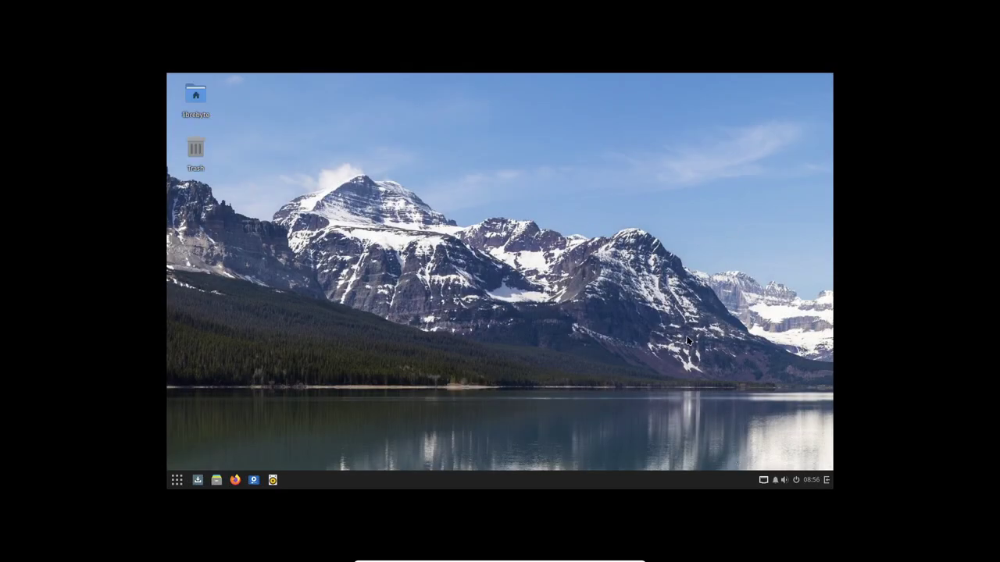
Install the pending update from Software Center with administrator authentication, then close the window
{"action": "left_click", "coordinate": [721, 149]}
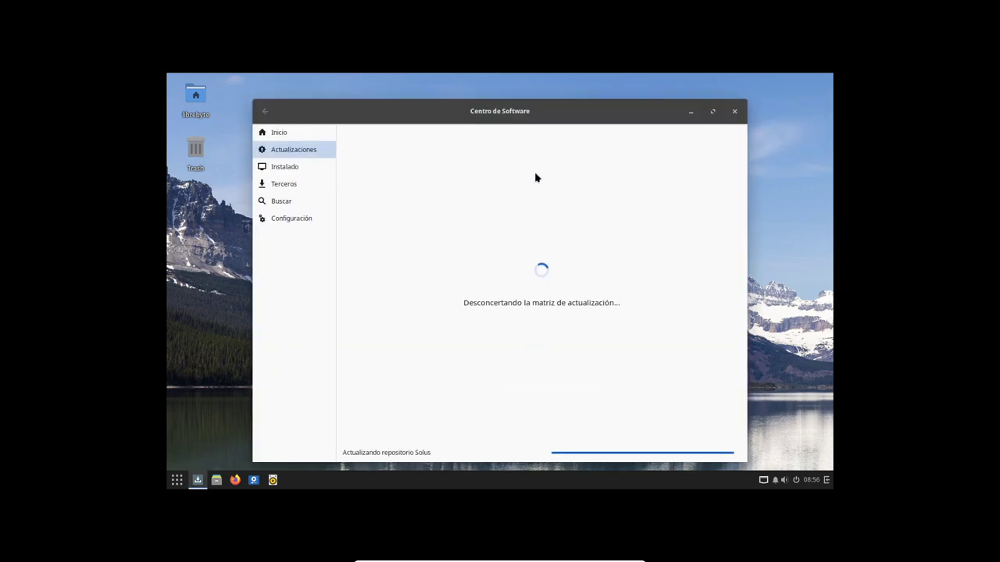
{"action": "left_click", "coordinate": [706, 137]}
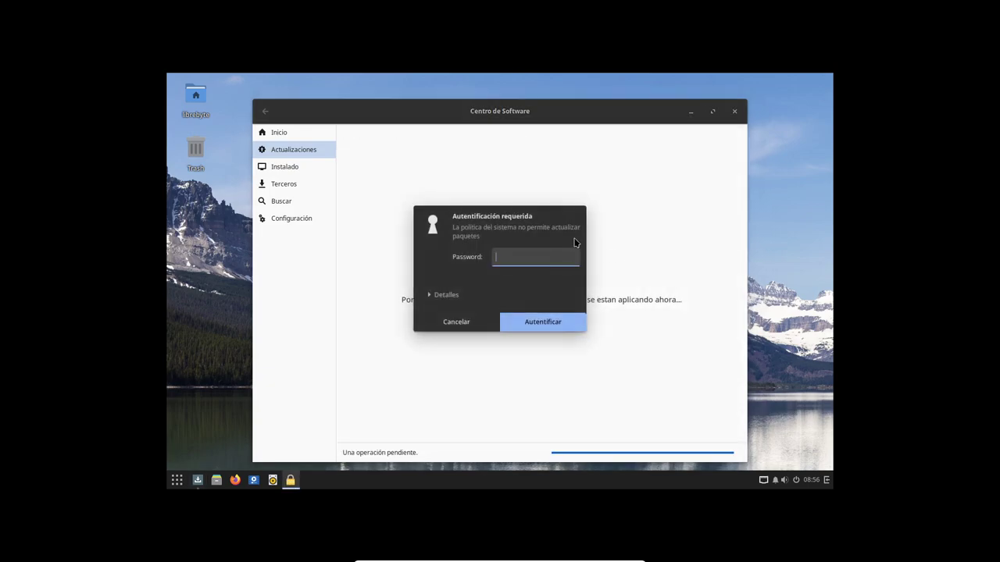
{"action": "key", "text": "Return"}
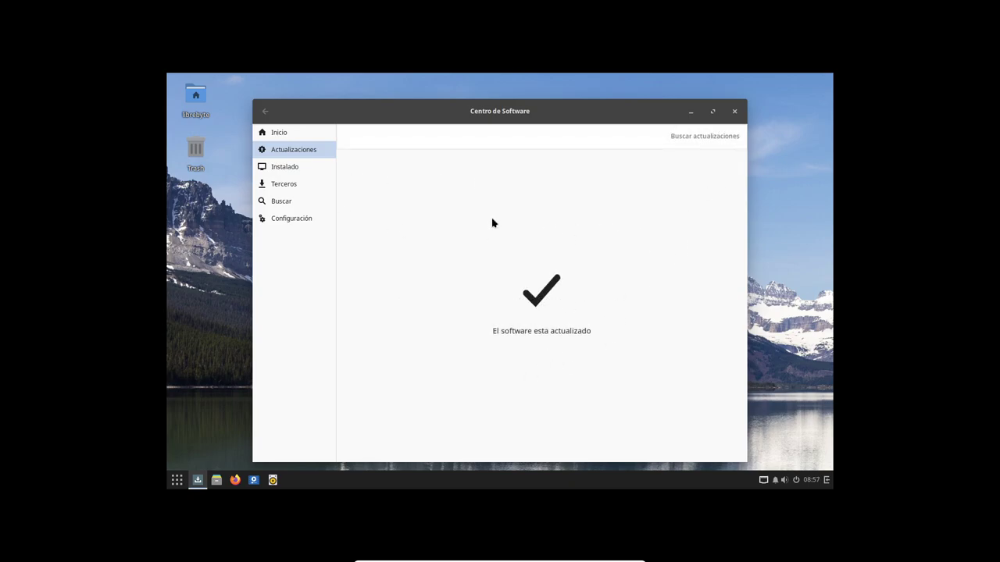
{"action": "left_click", "coordinate": [735, 111]}
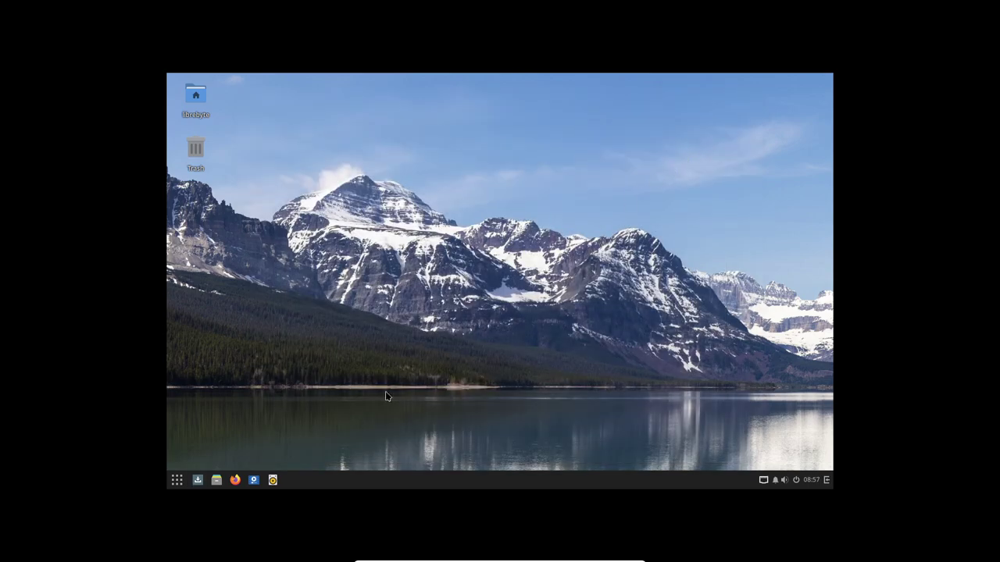
Bring up the session and power options from the application menu, then dismiss them
{"action": "left_click", "coordinate": [176, 481]}
{"action": "left_click", "coordinate": [392, 452]}
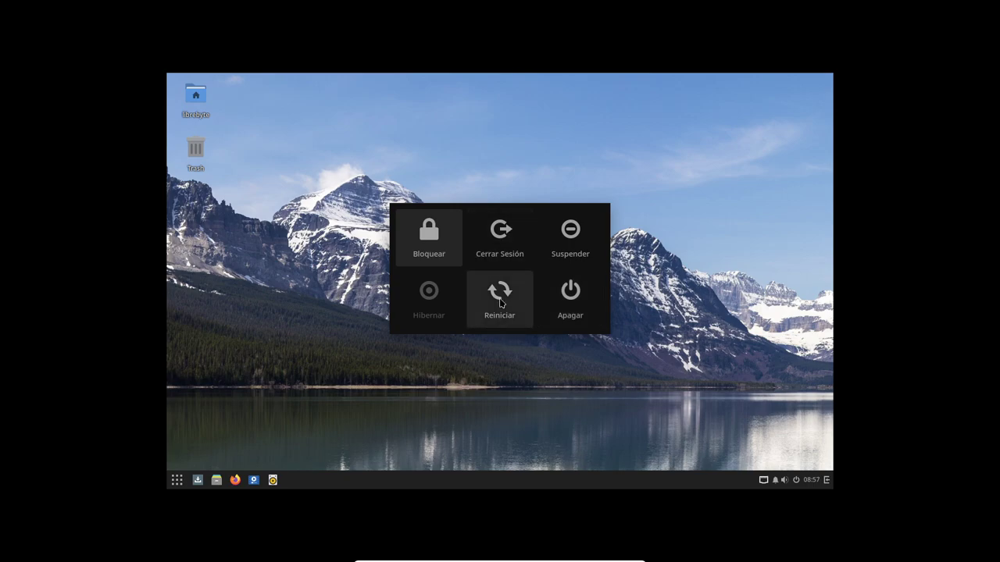
{"action": "left_click", "coordinate": [735, 252]}
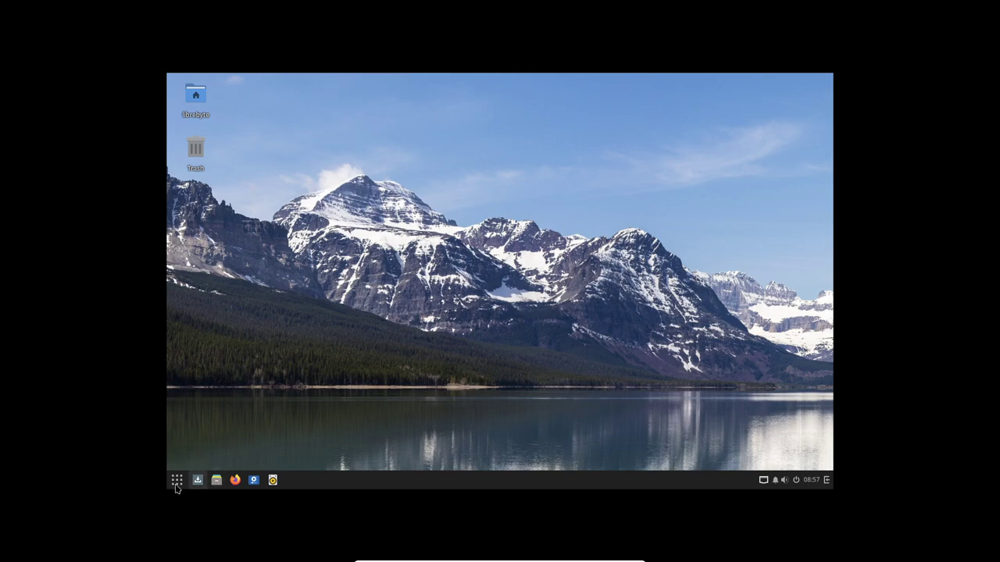
Set the Pantallas resolution to 1920 × 1080 (16:9), keep the change, and close Control Center
{"action": "left_click", "coordinate": [177, 483]}
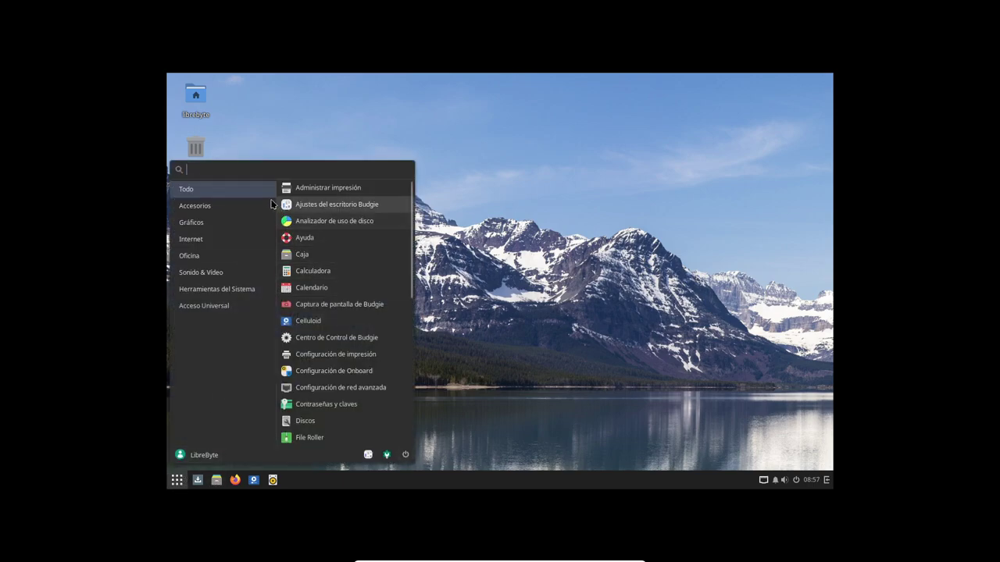
{"action": "type", "text": "pant"}
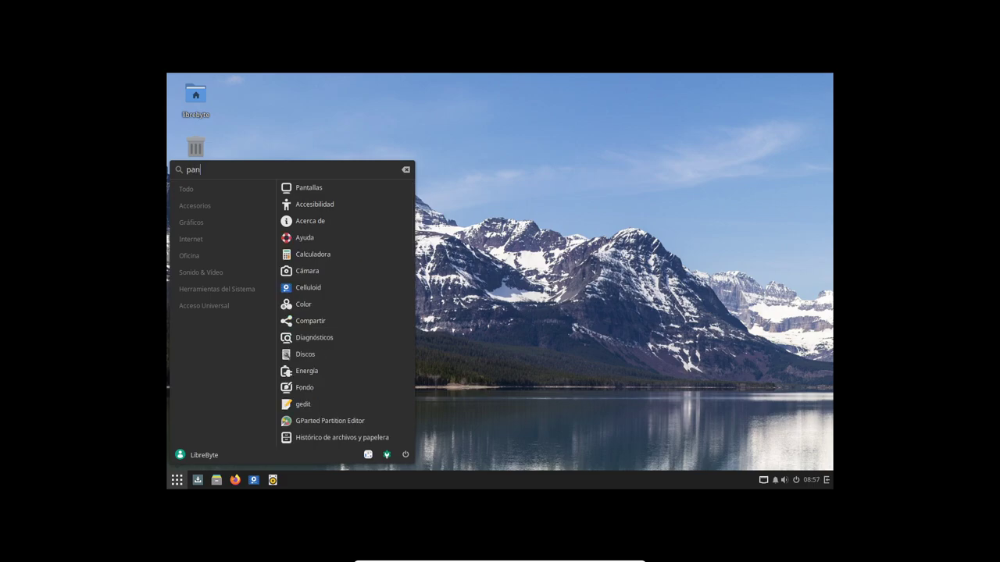
{"action": "left_click", "coordinate": [297, 189]}
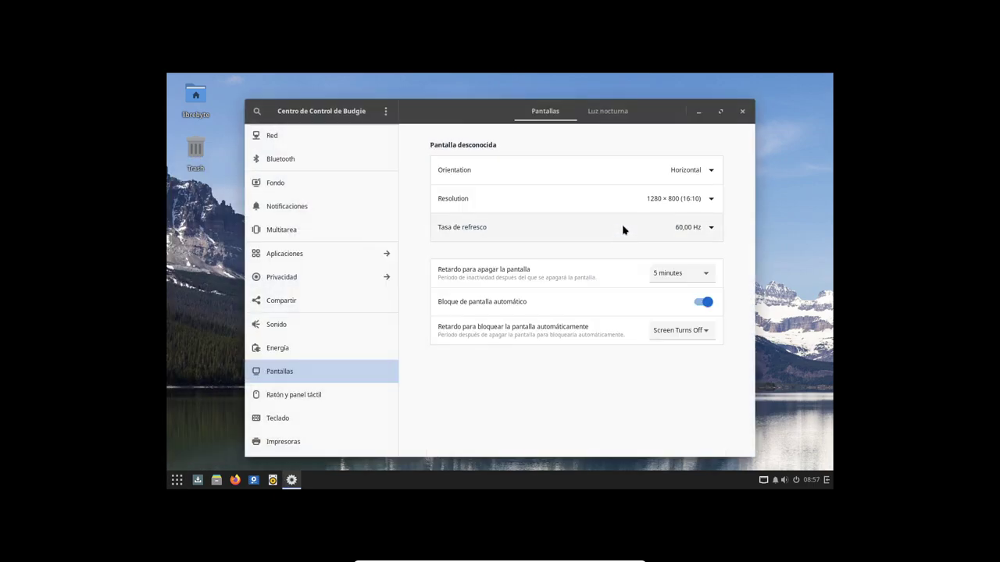
{"action": "left_click", "coordinate": [705, 201]}
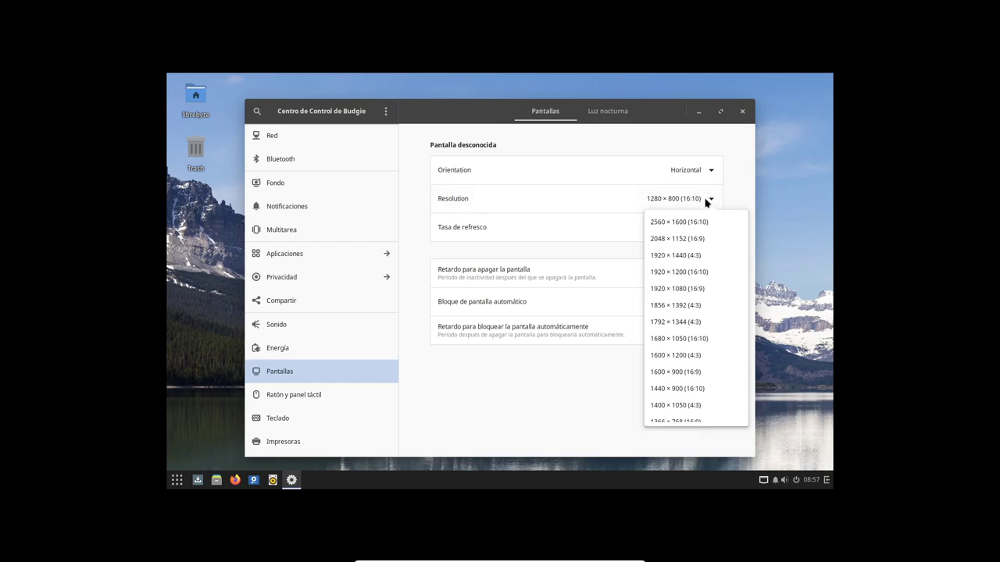
{"action": "left_click", "coordinate": [687, 291]}
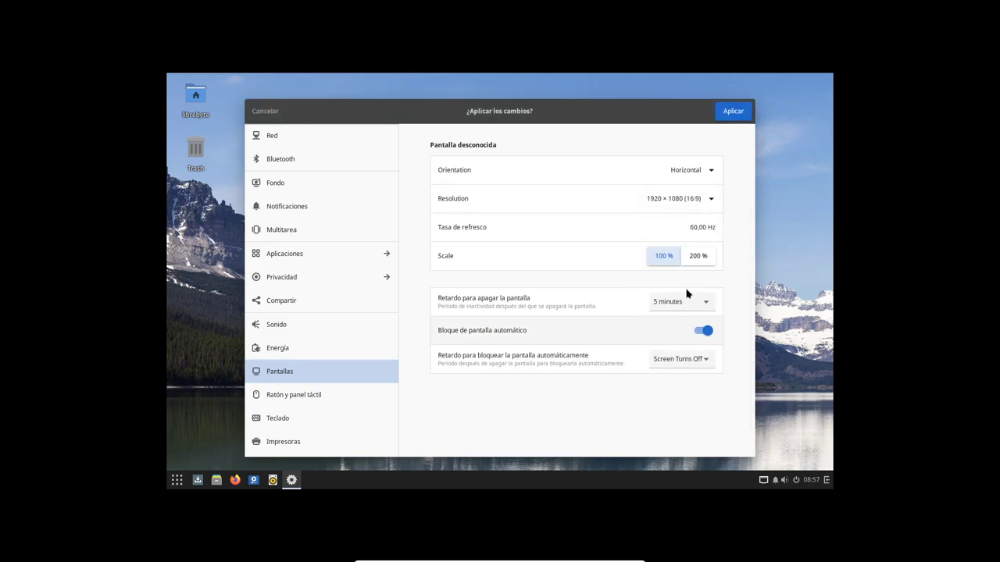
{"action": "left_click", "coordinate": [733, 111]}
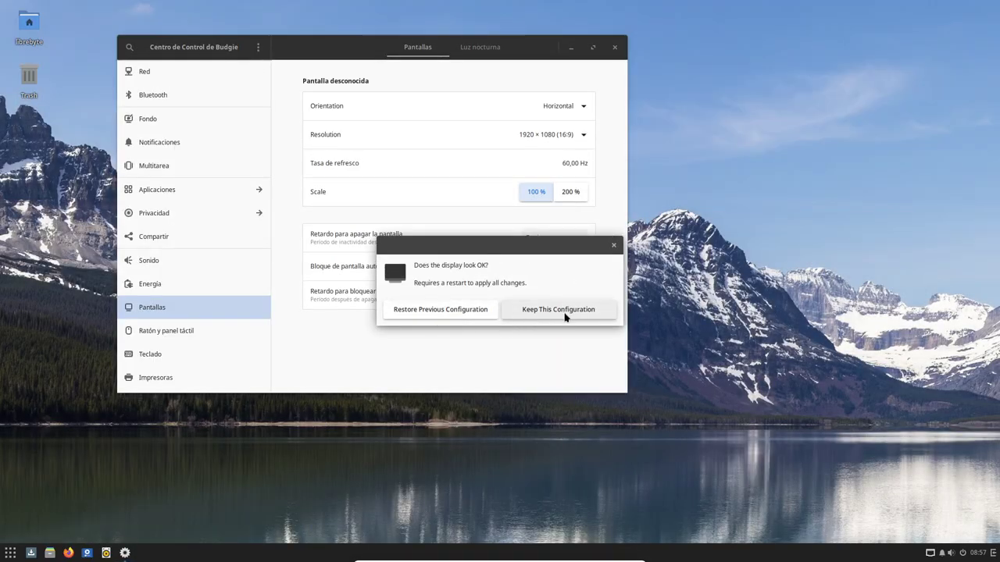
{"action": "left_click", "coordinate": [566, 311]}
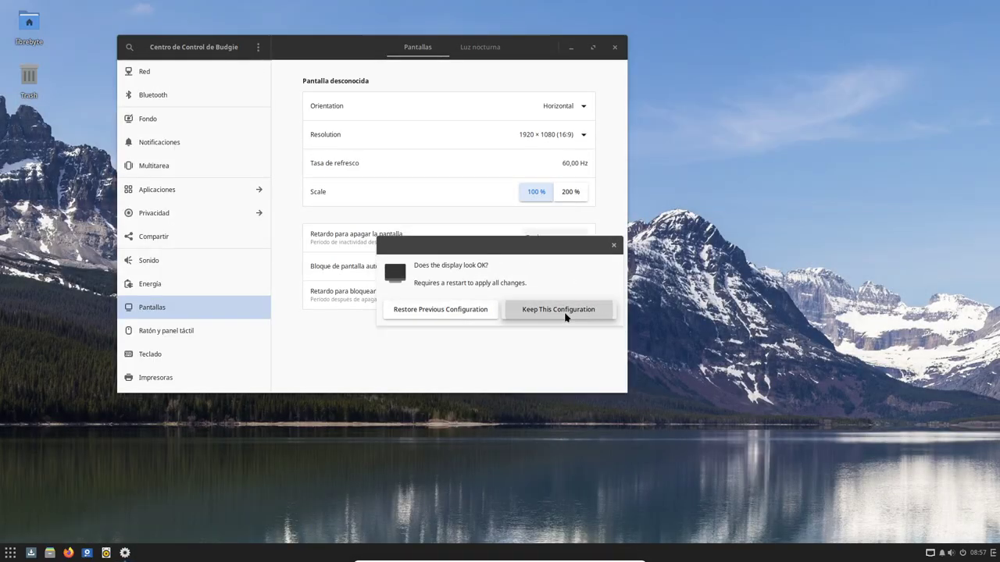
{"action": "left_click", "coordinate": [615, 47]}
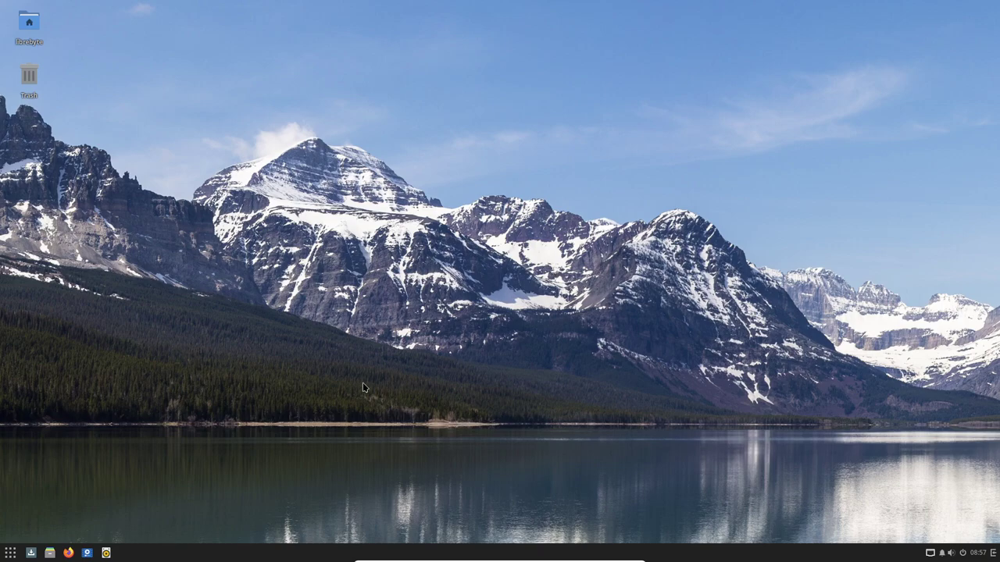
Search the Budgie menu for 'tare' and 'recurso', then browse Accesorios and Herramientas del Sistema
{"action": "left_click", "coordinate": [10, 552]}
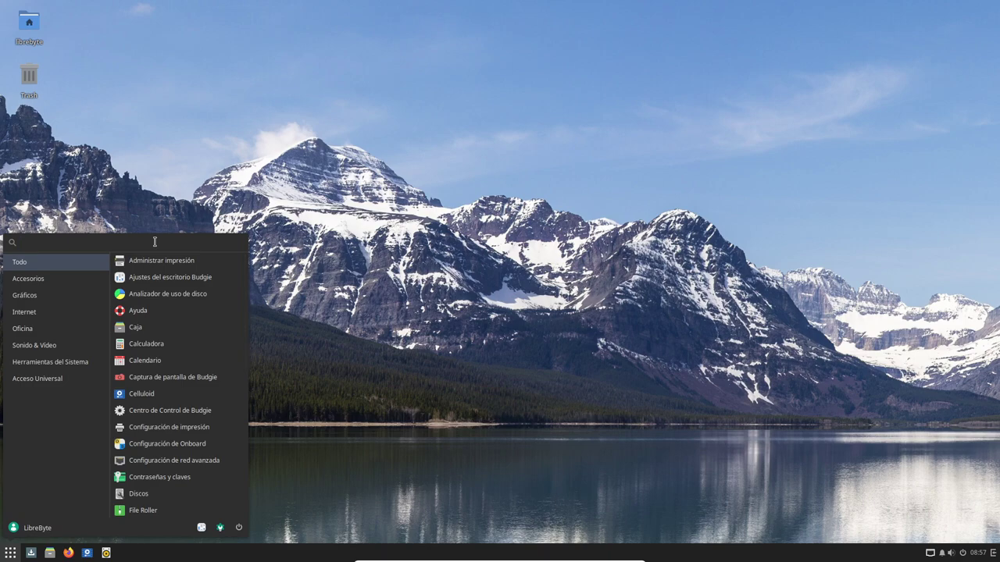
{"action": "type", "text": "tare"}
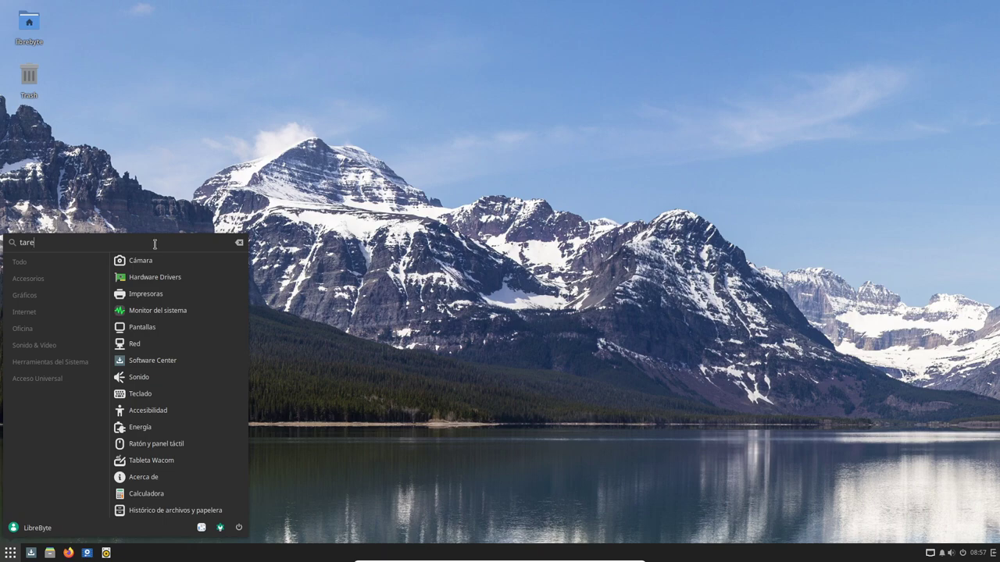
{"action": "key", "text": "BackSpace"}
{"action": "key", "text": "BackSpace"}
{"action": "key", "text": "BackSpace"}
{"action": "key", "text": "BackSpace"}
{"action": "type", "text": "rec"}
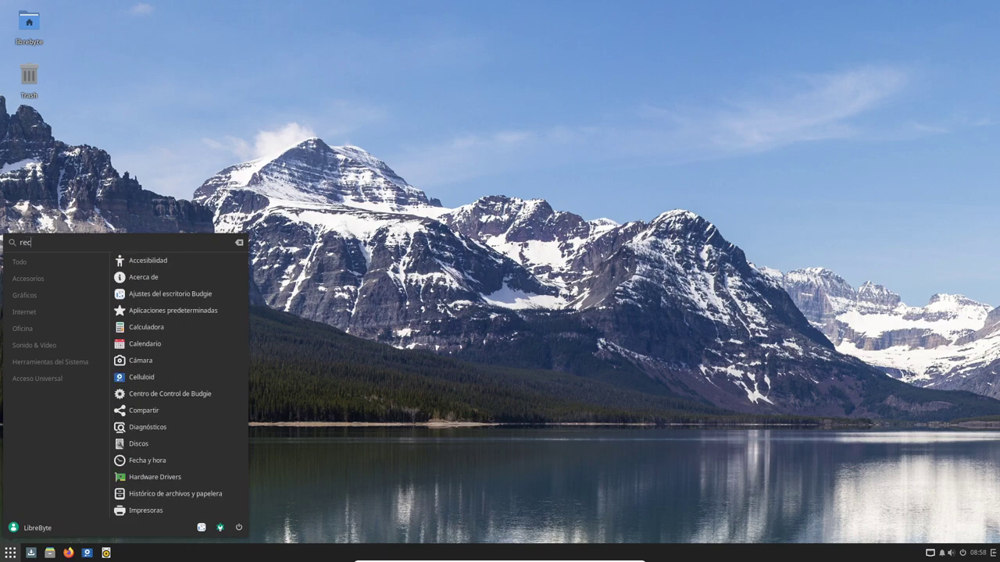
{"action": "type", "text": "urso"}
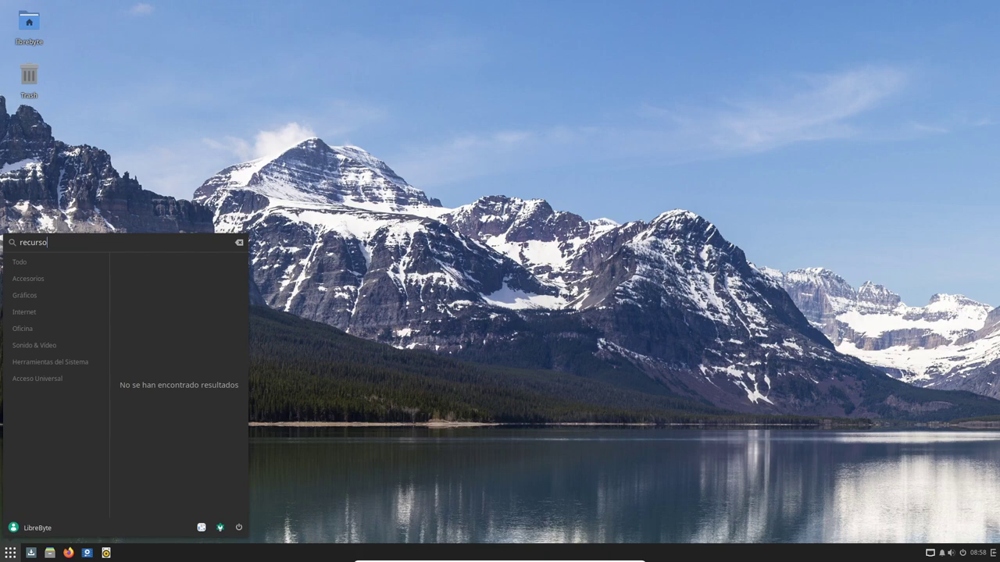
{"action": "key", "text": "BackSpace"}
{"action": "key", "text": "BackSpace"}
{"action": "key", "text": "BackSpace"}
{"action": "key", "text": "BackSpace"}
{"action": "key", "text": "BackSpace"}
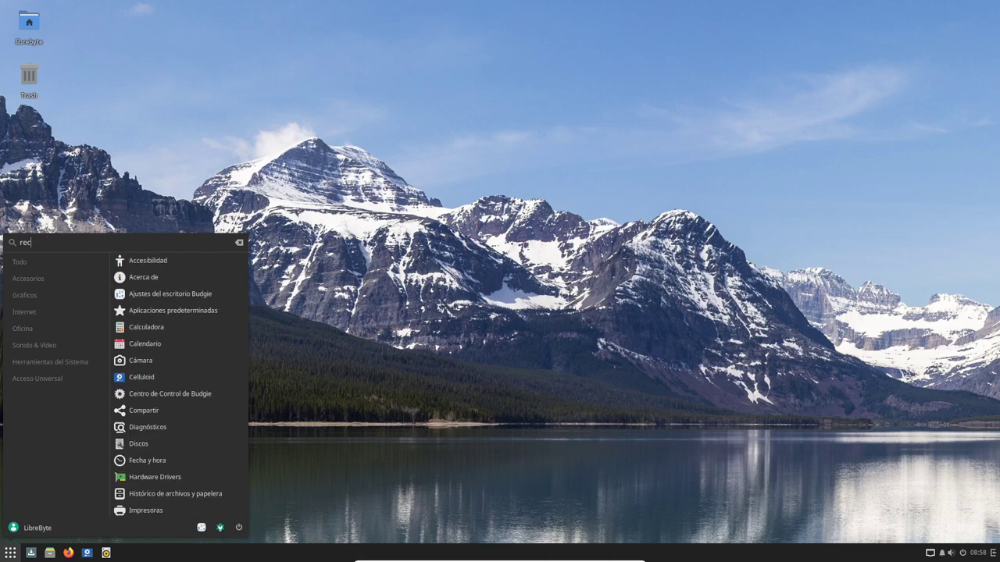
{"action": "key", "text": "BackSpace"}
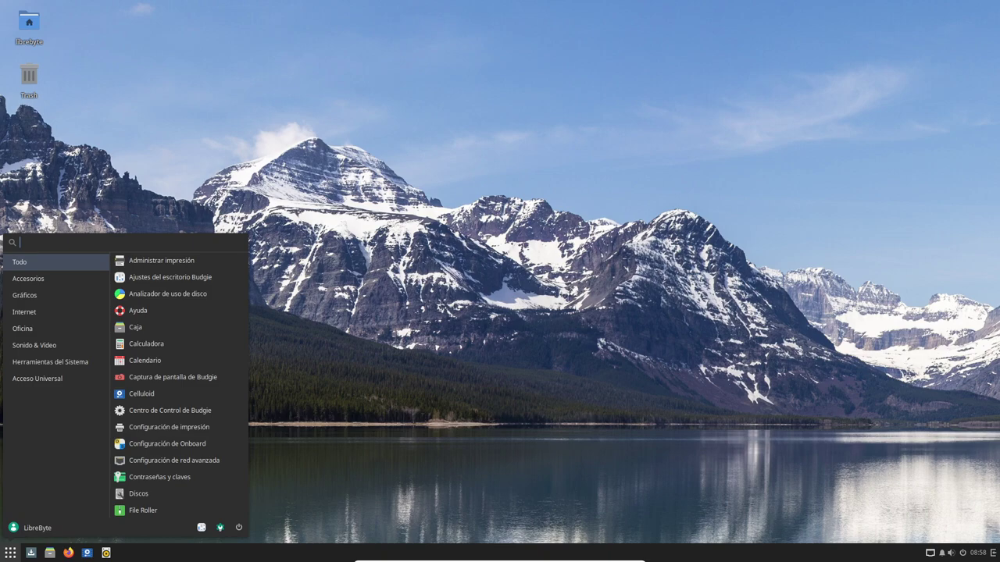
{"action": "left_click", "coordinate": [73, 279]}
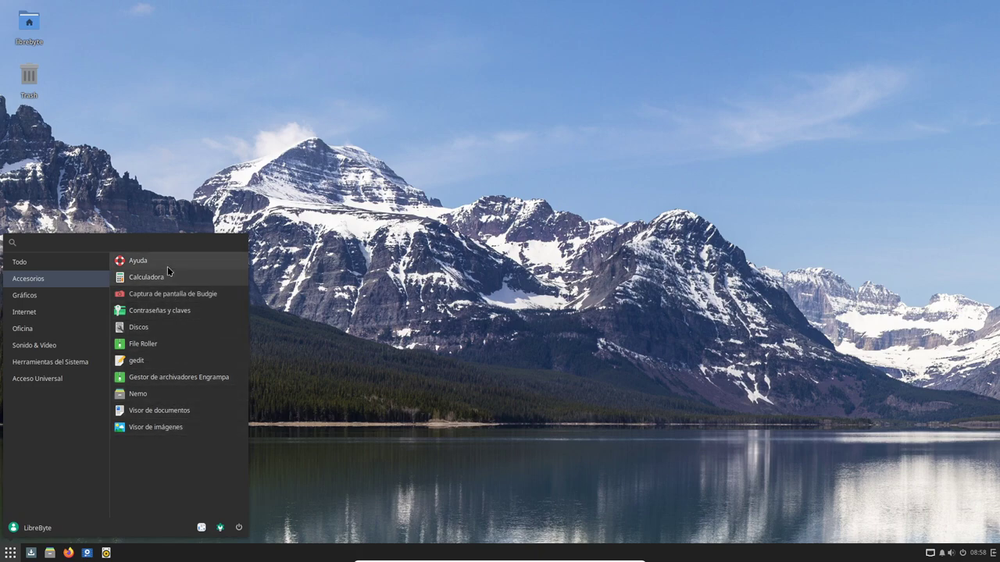
{"action": "left_click", "coordinate": [62, 363]}
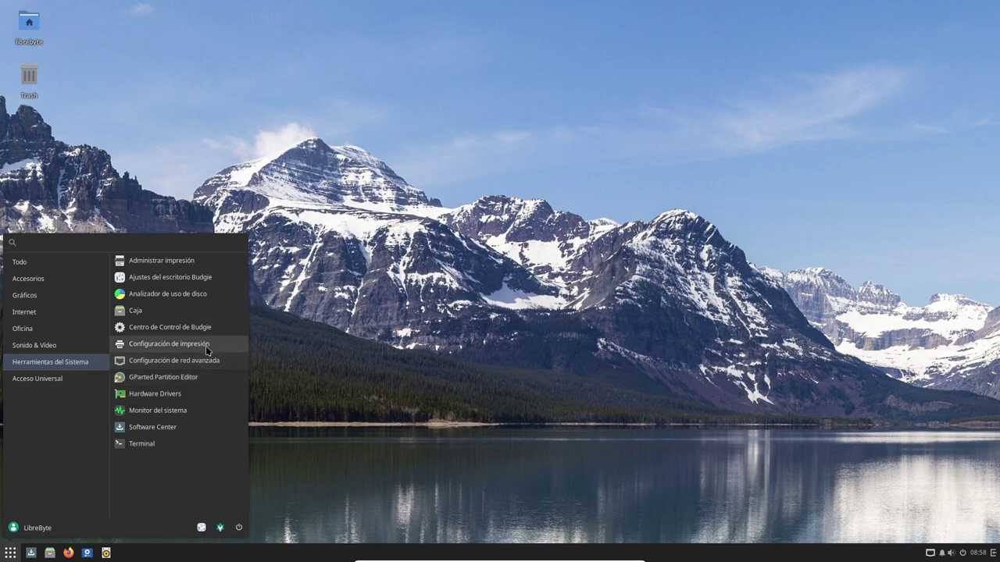
Launch Monitor del sistema, place it at the top-right, and show its Recursos graphs
{"action": "left_click", "coordinate": [185, 411]}
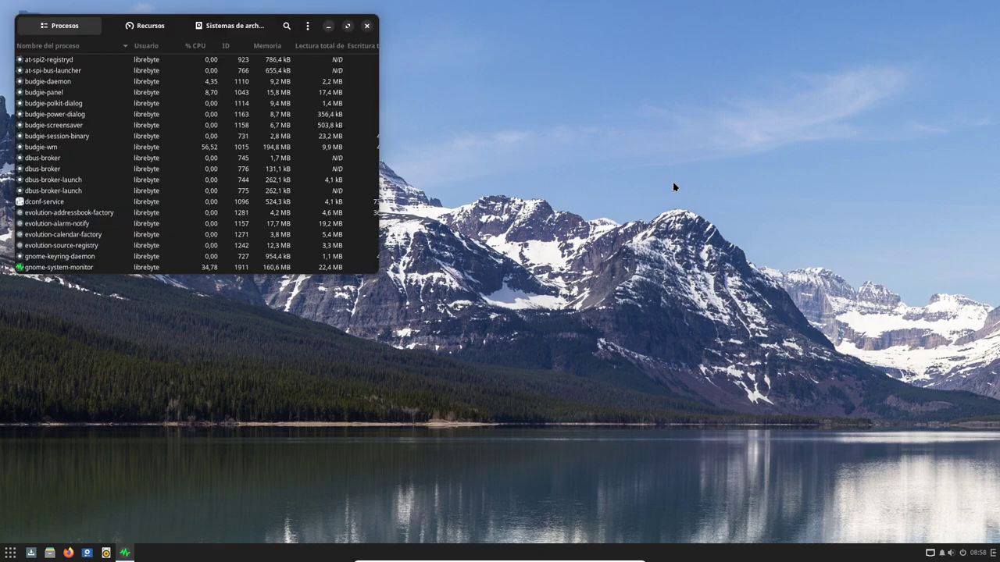
{"action": "left_click_drag", "start_coordinate": [125, 26], "coordinate": [746, 15]}
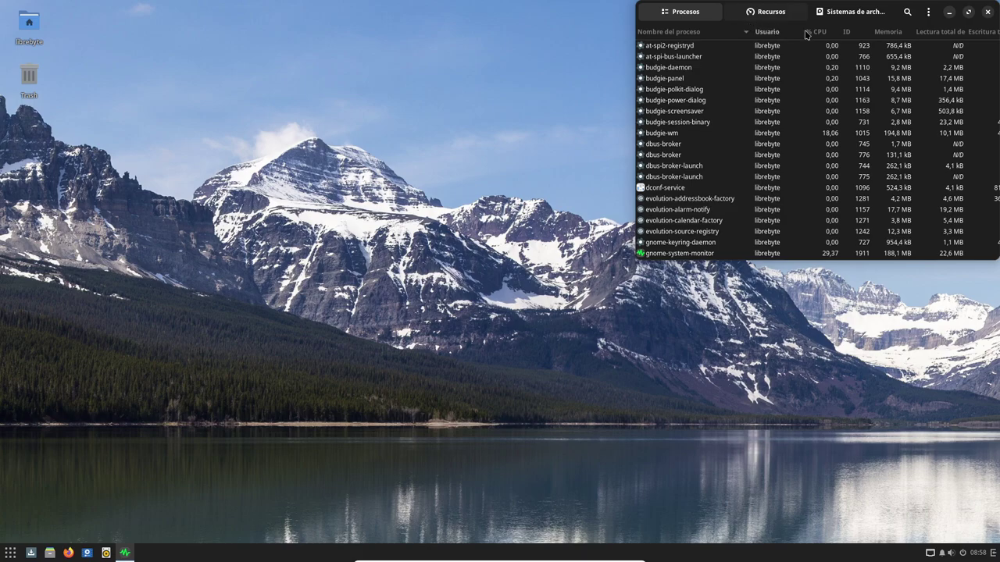
{"action": "left_click", "coordinate": [770, 11]}
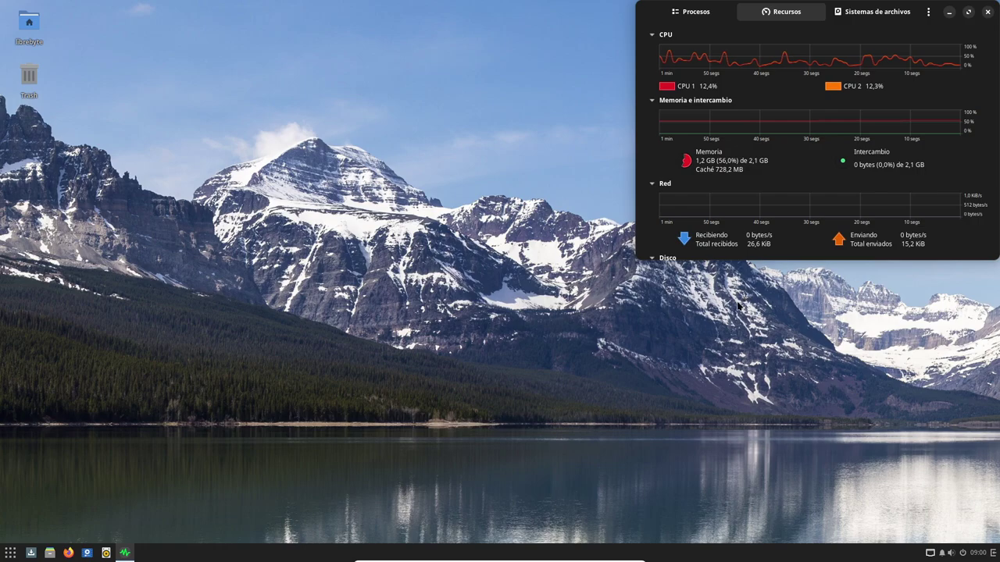
Browse every Budgie menu category, from Accesorios to Acceso Universal, ending on Herramientas del Sistema
{"action": "left_click", "coordinate": [10, 552]}
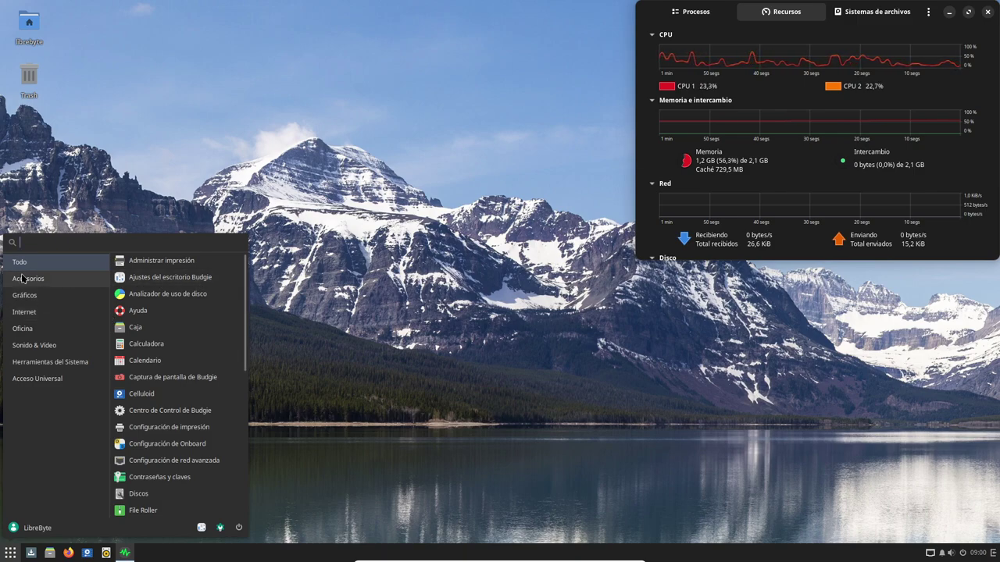
{"action": "left_click", "coordinate": [67, 278]}
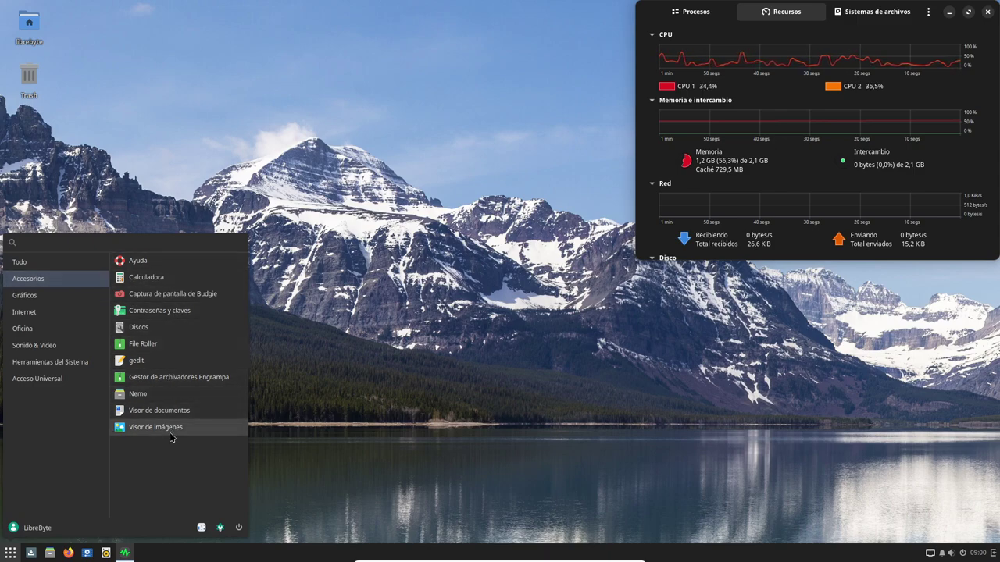
{"action": "left_click", "coordinate": [53, 298]}
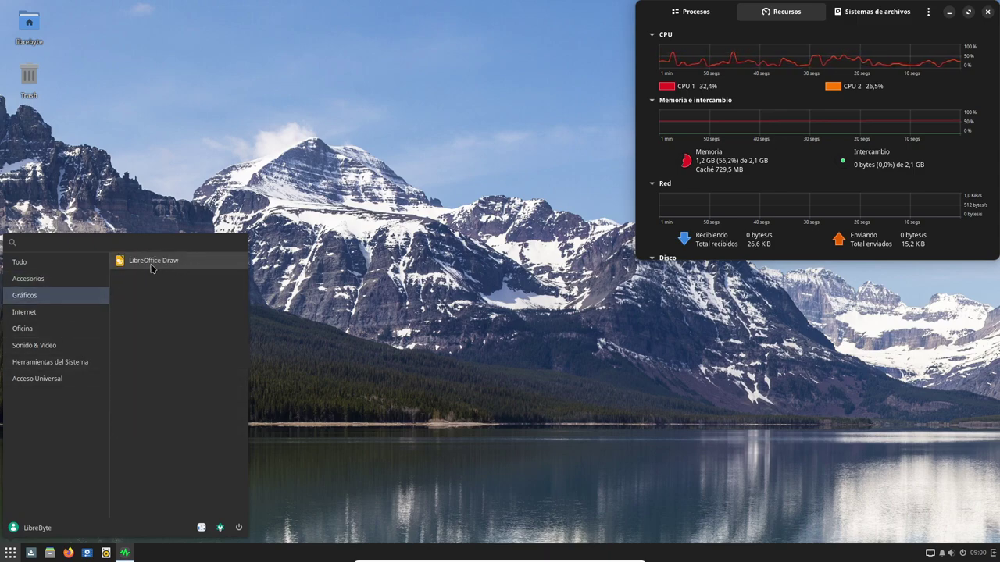
{"action": "left_click", "coordinate": [76, 312]}
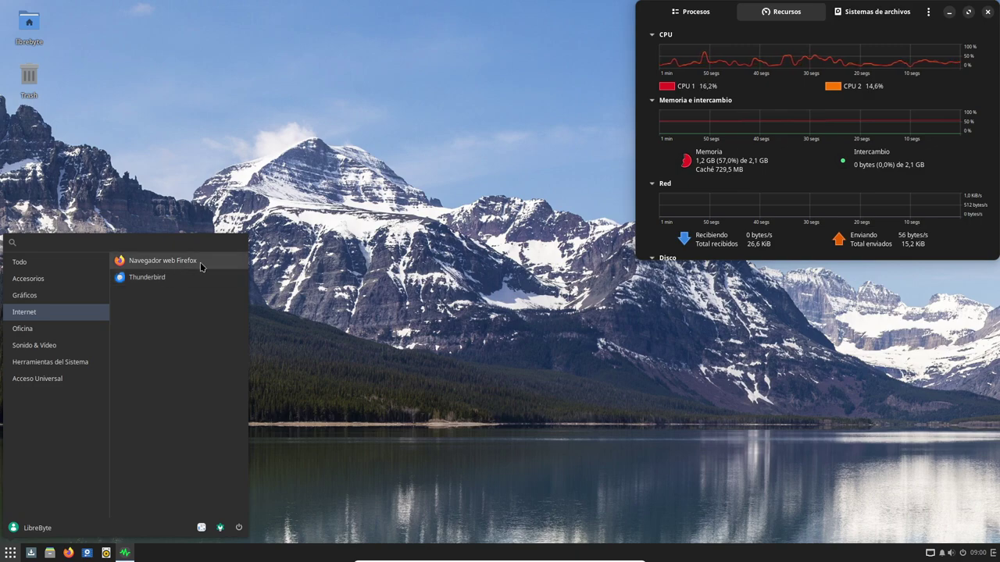
{"action": "left_click", "coordinate": [67, 331]}
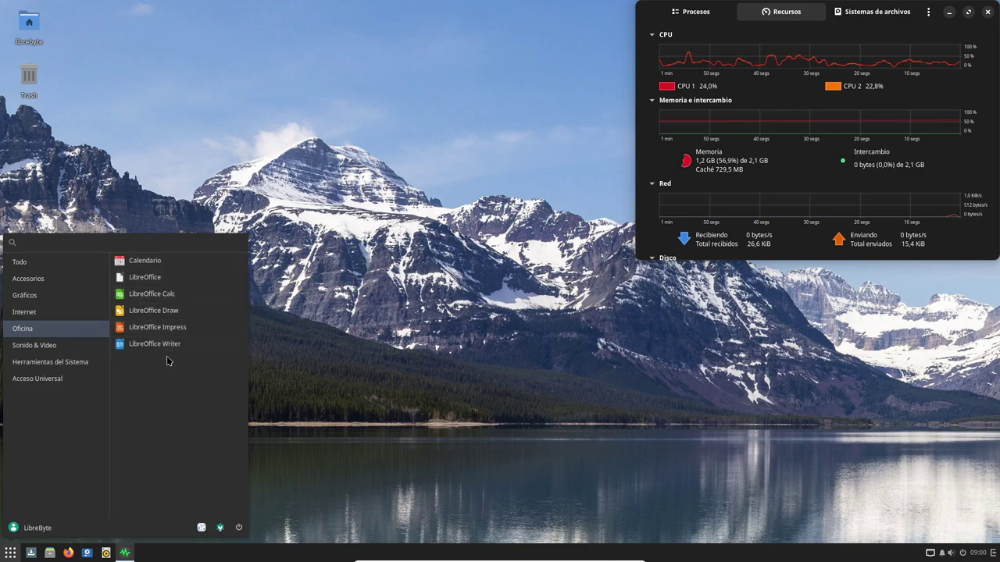
{"action": "left_click", "coordinate": [49, 348]}
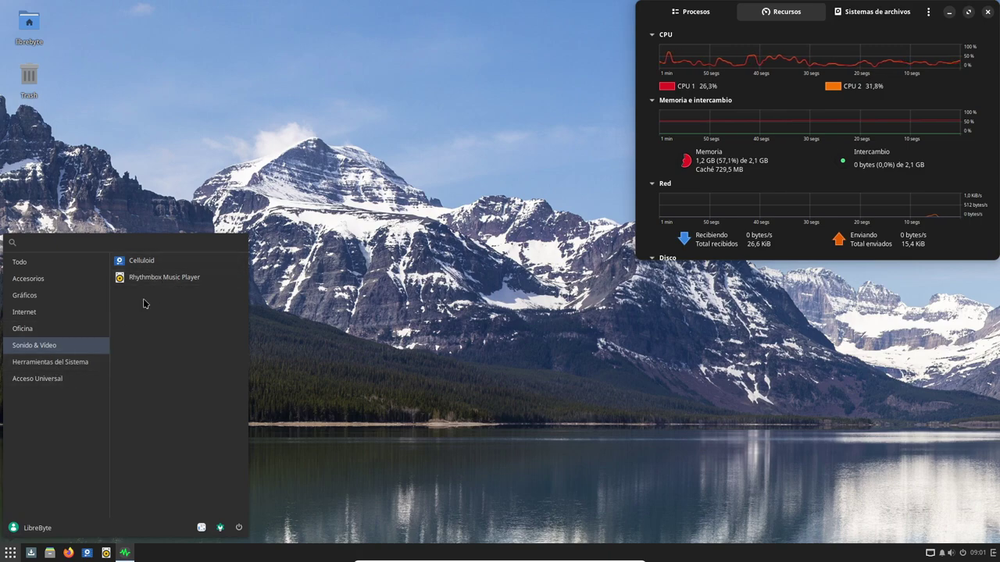
{"action": "left_click", "coordinate": [68, 361]}
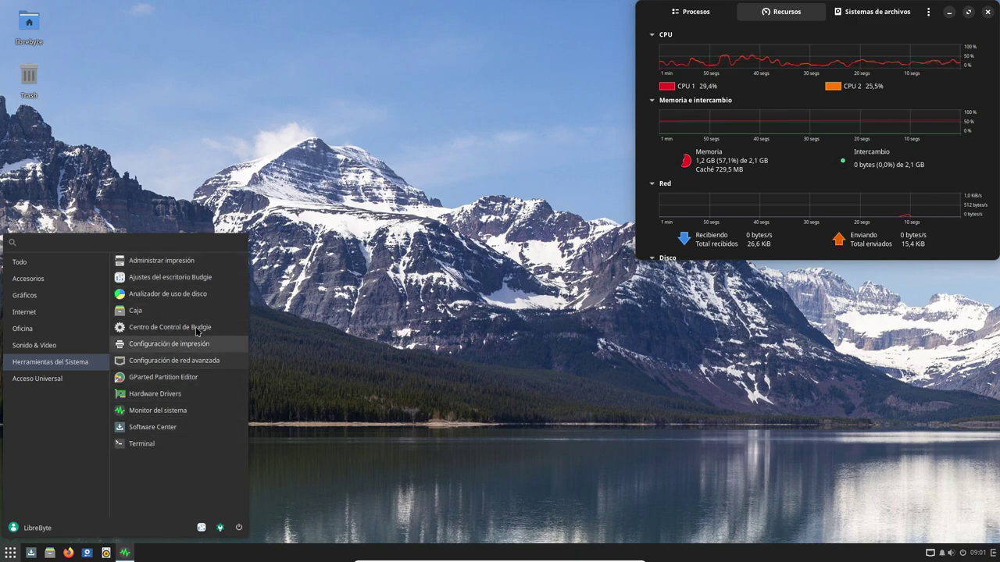
{"action": "left_click", "coordinate": [69, 379]}
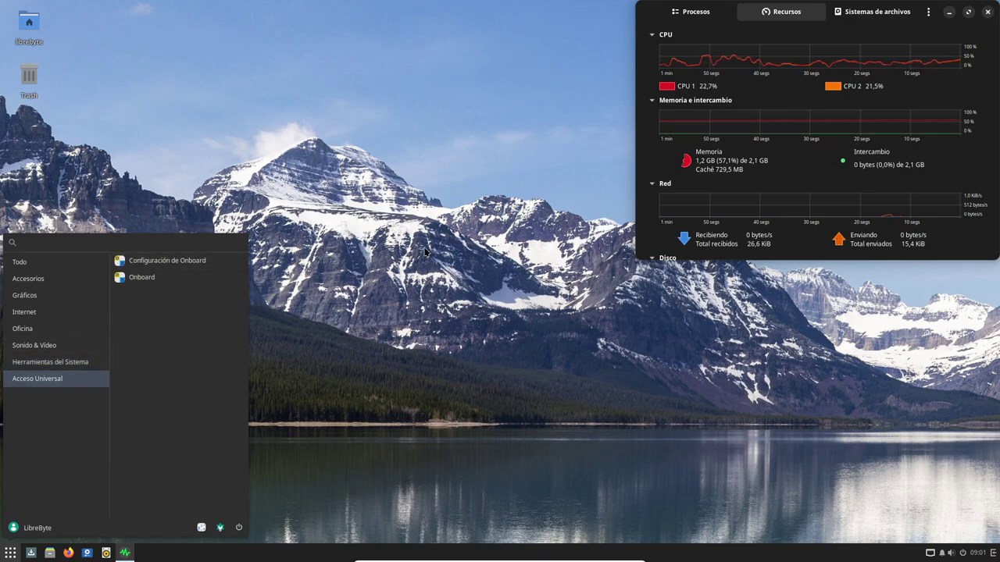
{"action": "left_click", "coordinate": [51, 279]}
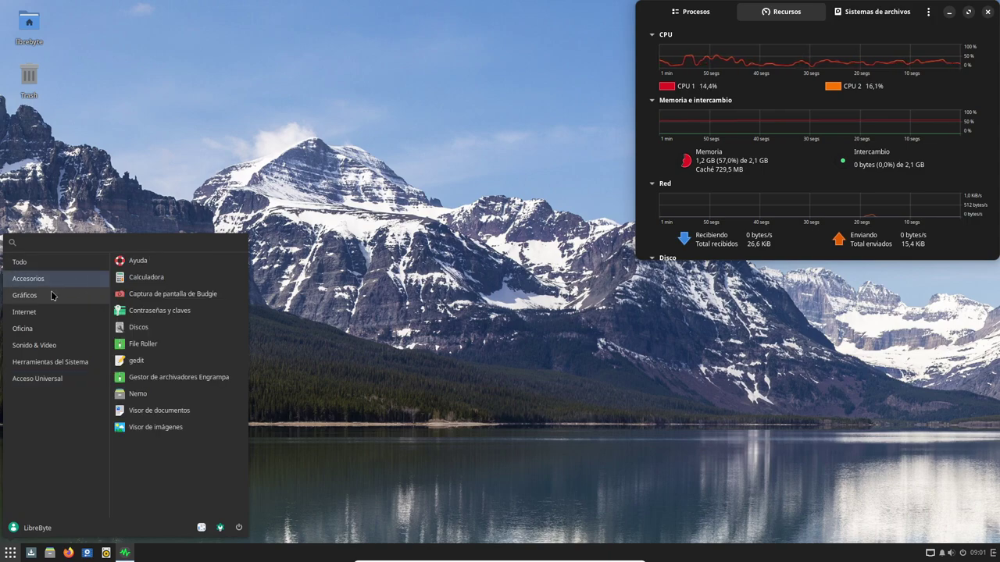
{"action": "left_click", "coordinate": [53, 262]}
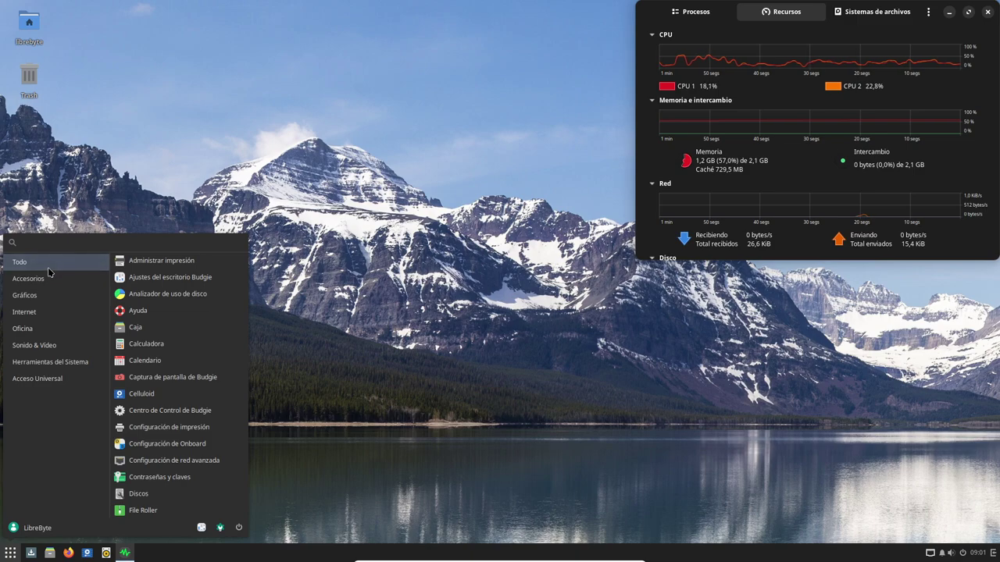
{"action": "left_click", "coordinate": [46, 279]}
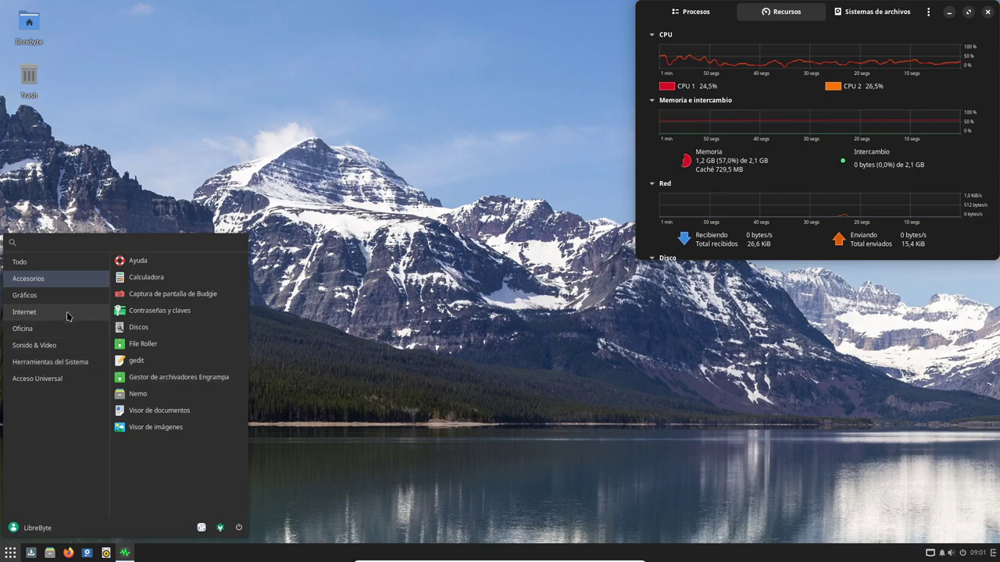
{"action": "left_click", "coordinate": [54, 362]}
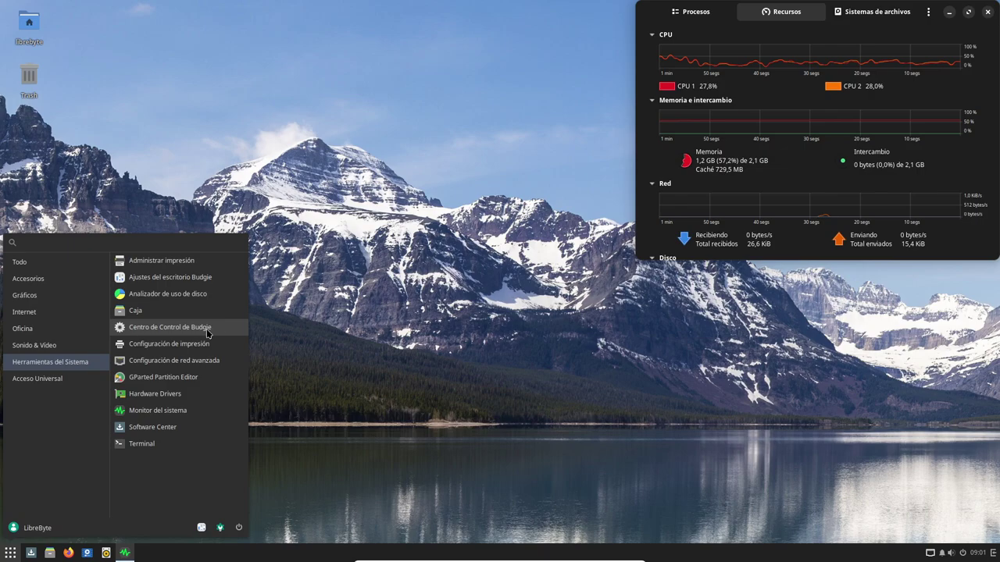
Open Centro de Control de Budgie, reposition it, scroll its sidebar, then close it
{"action": "left_click", "coordinate": [125, 327]}
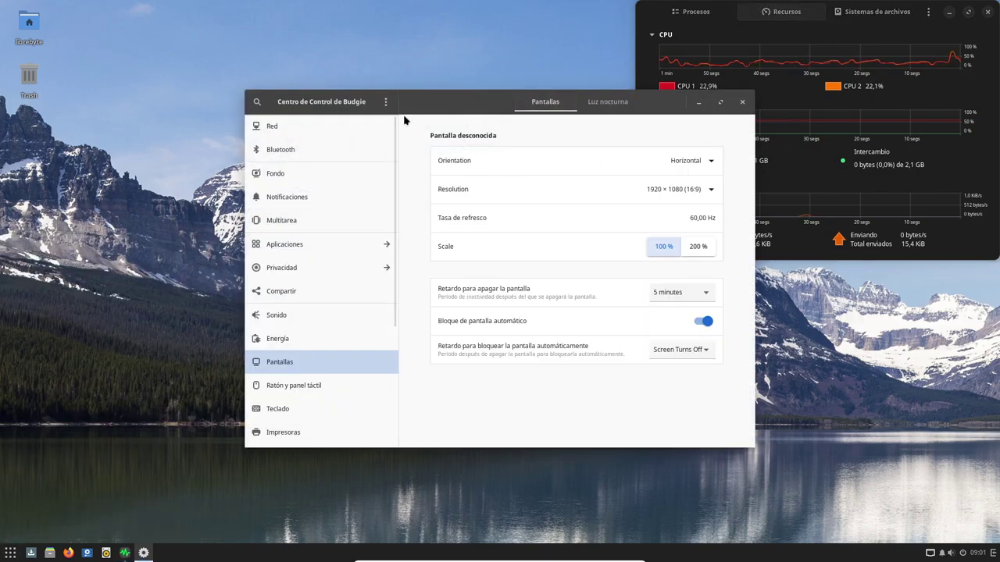
{"action": "left_click_drag", "start_coordinate": [474, 101], "coordinate": [375, 90]}
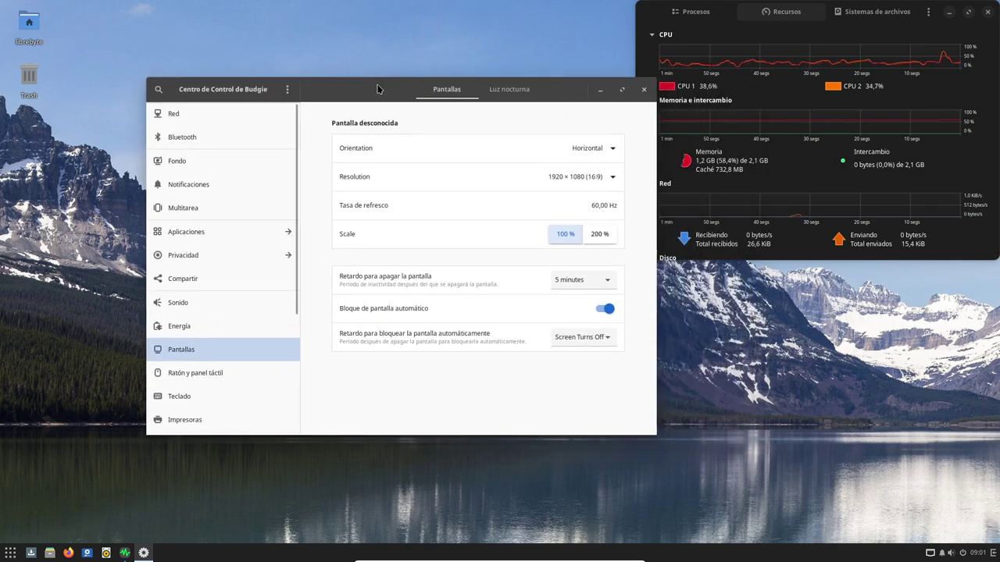
{"action": "scroll", "coordinate": [244, 192], "scroll_direction": "down", "scroll_amount": 3}
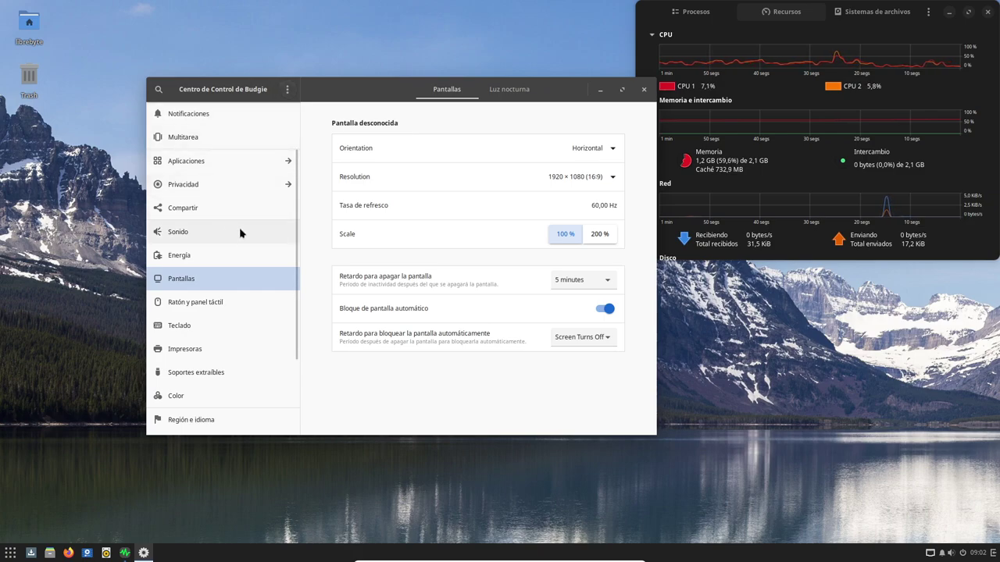
{"action": "scroll", "coordinate": [248, 232], "scroll_direction": "down", "scroll_amount": 3}
{"action": "scroll", "coordinate": [249, 233], "scroll_direction": "up", "scroll_amount": 2}
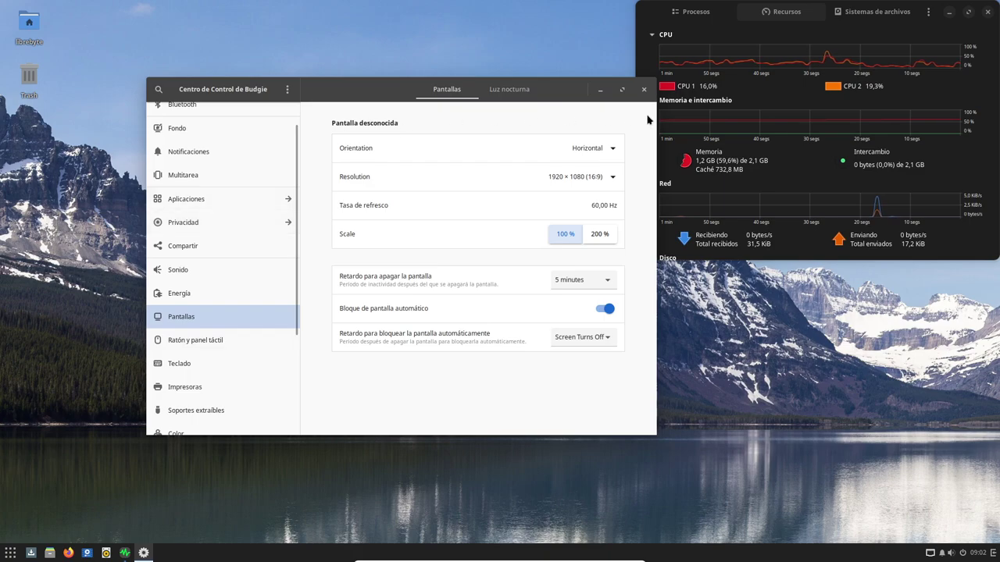
{"action": "left_click", "coordinate": [644, 89]}
Launch Software Center from the Herramientas del Sistema category of the Budgie menu
{"action": "left_click", "coordinate": [10, 552]}
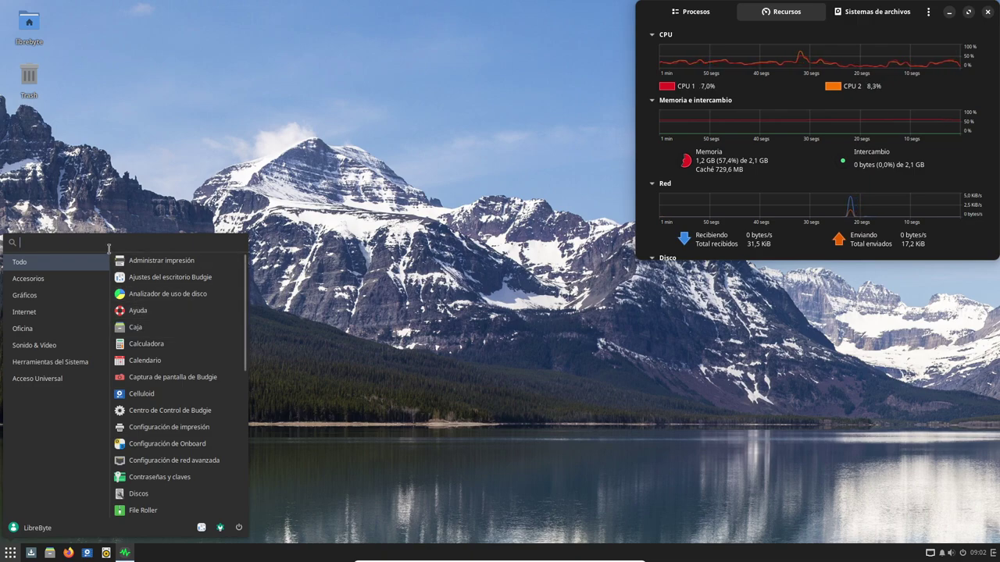
{"action": "left_click", "coordinate": [50, 362]}
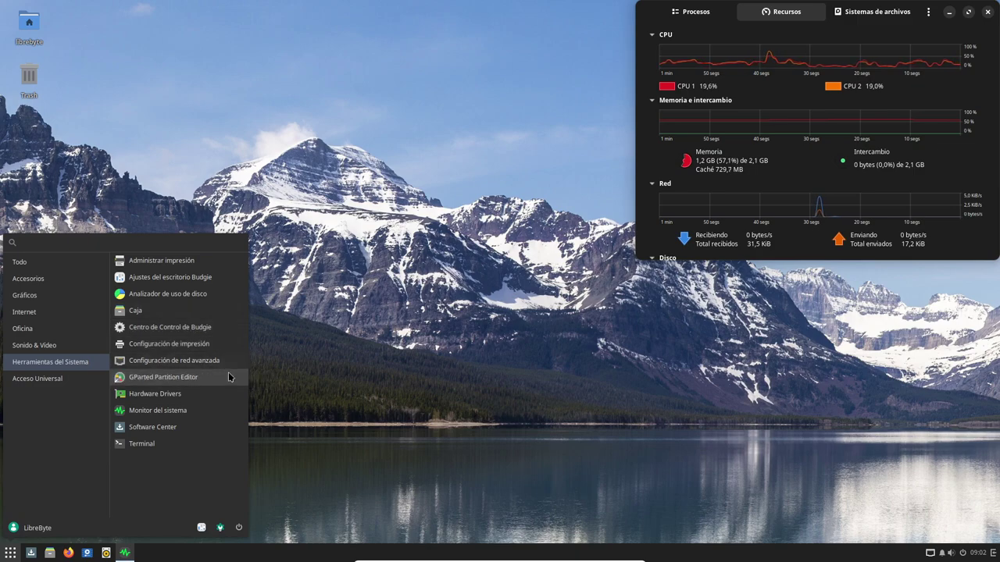
{"action": "left_click", "coordinate": [179, 429]}
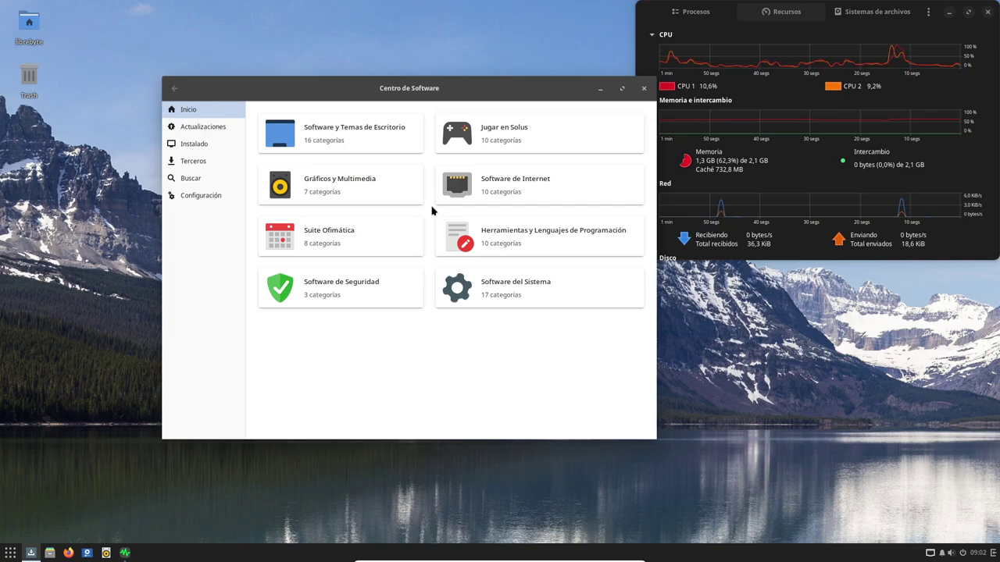
Visit the Actualizaciones, Instalado and Terceros sections, scrolling through the lists
{"action": "left_click", "coordinate": [201, 127]}
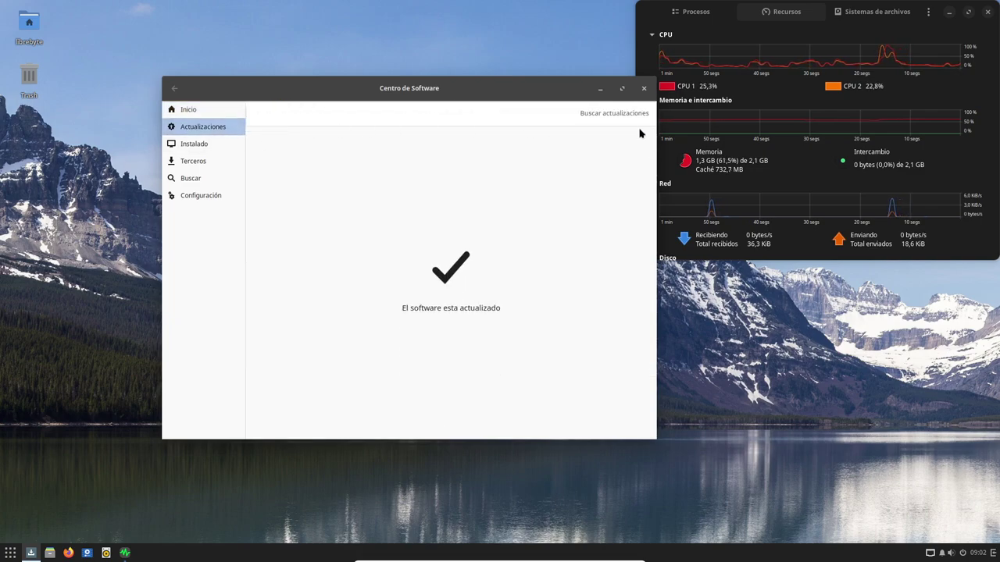
{"action": "left_click", "coordinate": [212, 148]}
{"action": "scroll", "coordinate": [539, 205], "scroll_direction": "down", "scroll_amount": 5}
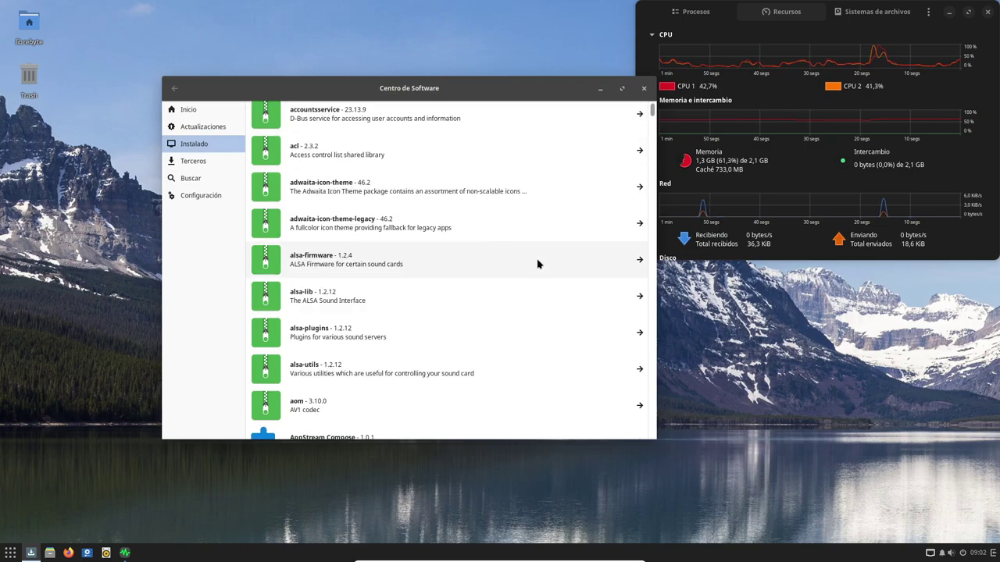
{"action": "left_click", "coordinate": [194, 160]}
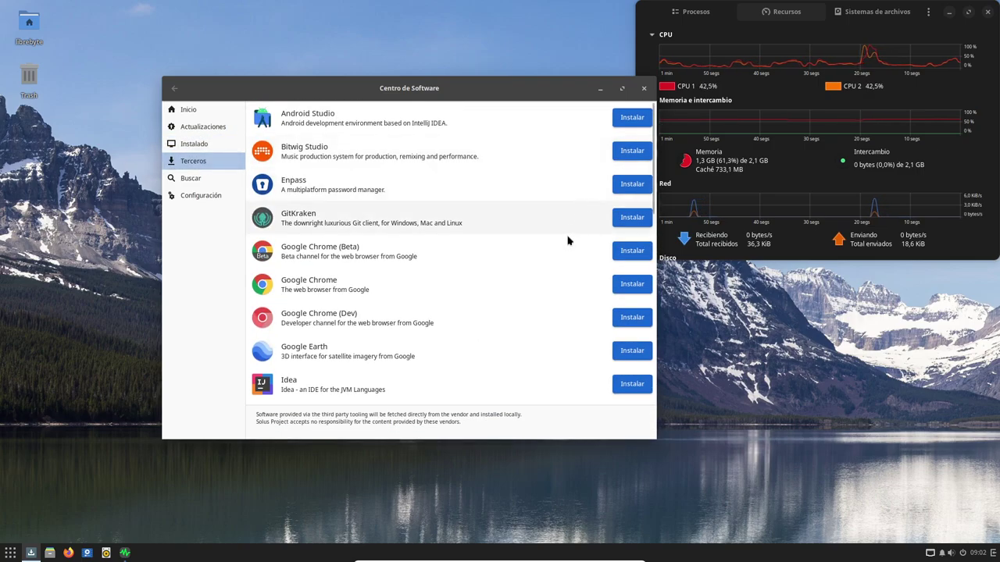
{"action": "scroll", "coordinate": [547, 269], "scroll_direction": "down", "scroll_amount": 3}
{"action": "scroll", "coordinate": [548, 265], "scroll_direction": "up", "scroll_amount": 3}
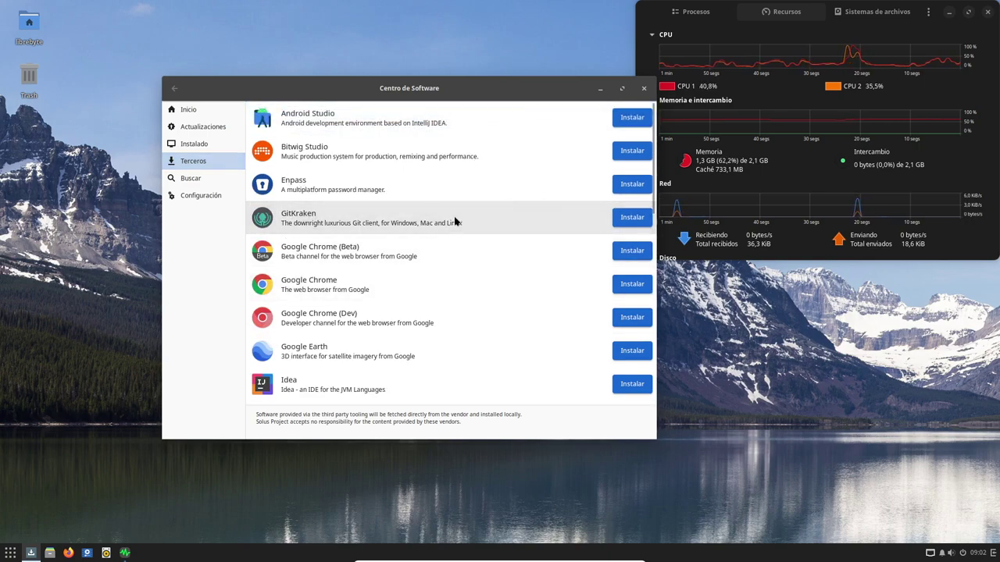
Click inside the Terceros page and scroll down and back up through it
{"action": "left_click", "coordinate": [460, 224]}
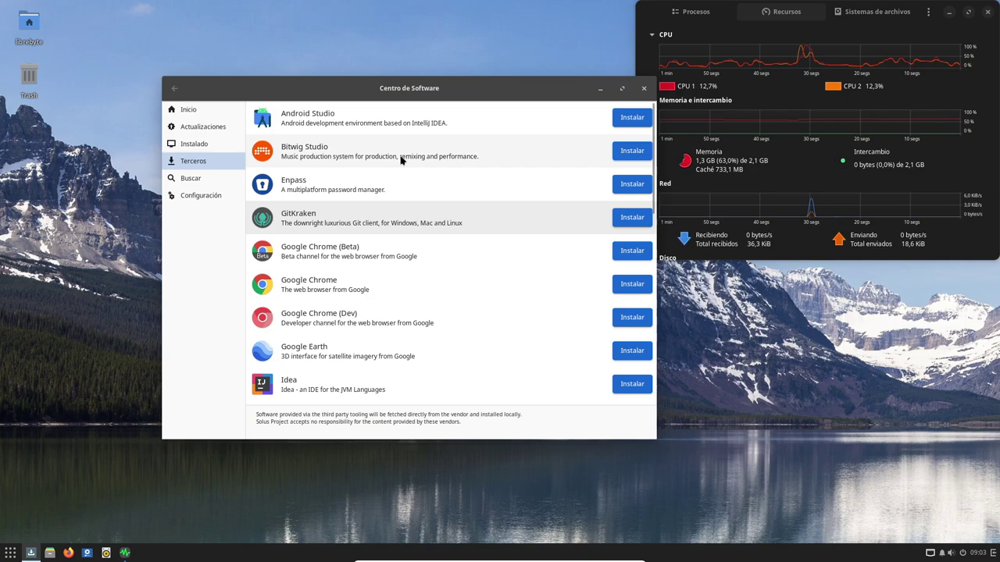
{"action": "scroll", "coordinate": [436, 300], "scroll_direction": "down", "scroll_amount": 10}
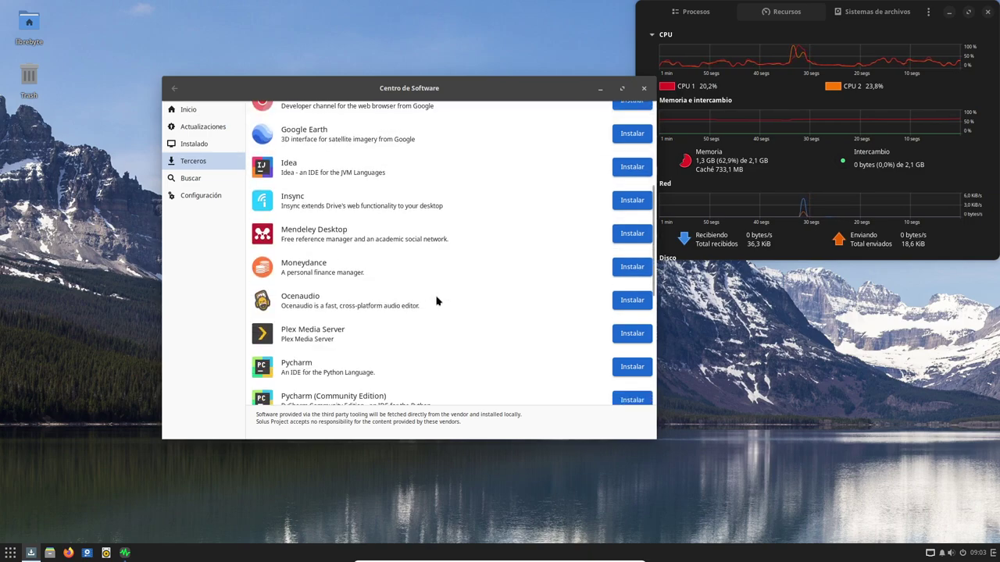
{"action": "scroll", "coordinate": [437, 301], "scroll_direction": "down", "scroll_amount": 3}
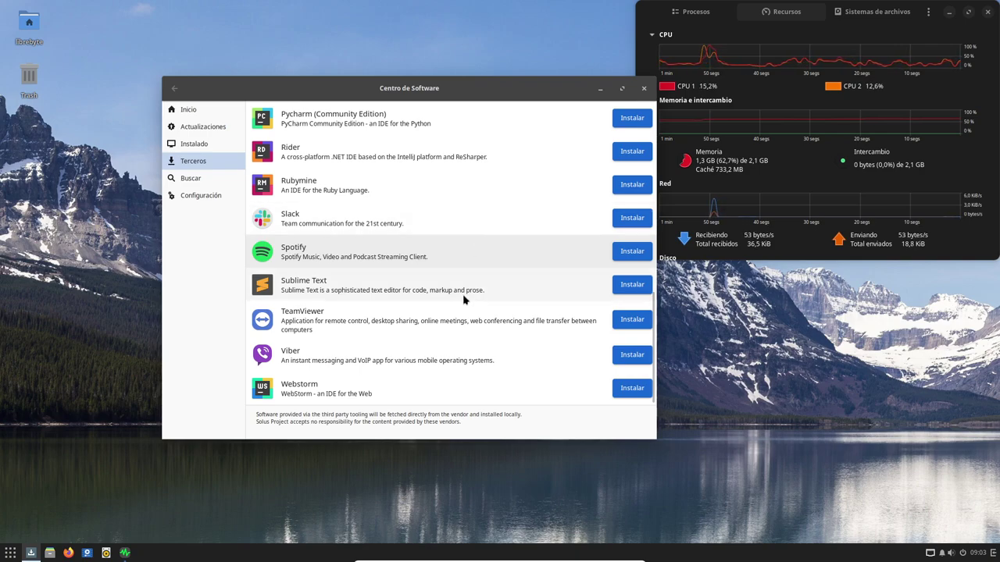
{"action": "scroll", "coordinate": [463, 296], "scroll_direction": "up", "scroll_amount": 3}
{"action": "scroll", "coordinate": [464, 296], "scroll_direction": "up", "scroll_amount": 6}
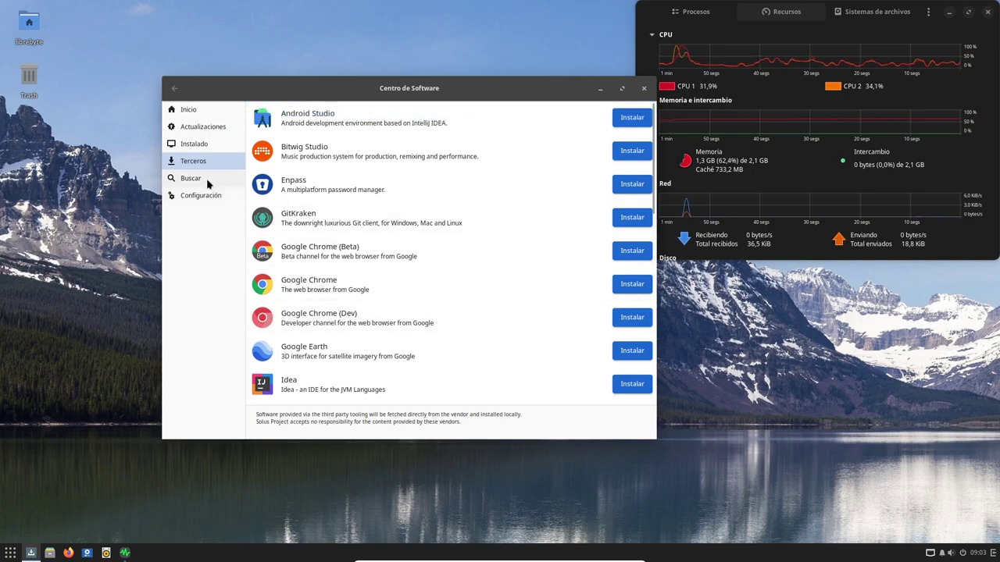
Scroll the Terceros list from Android Studio to WebStorm, then return to Actualizaciones via Instalado
{"action": "left_click", "coordinate": [205, 161]}
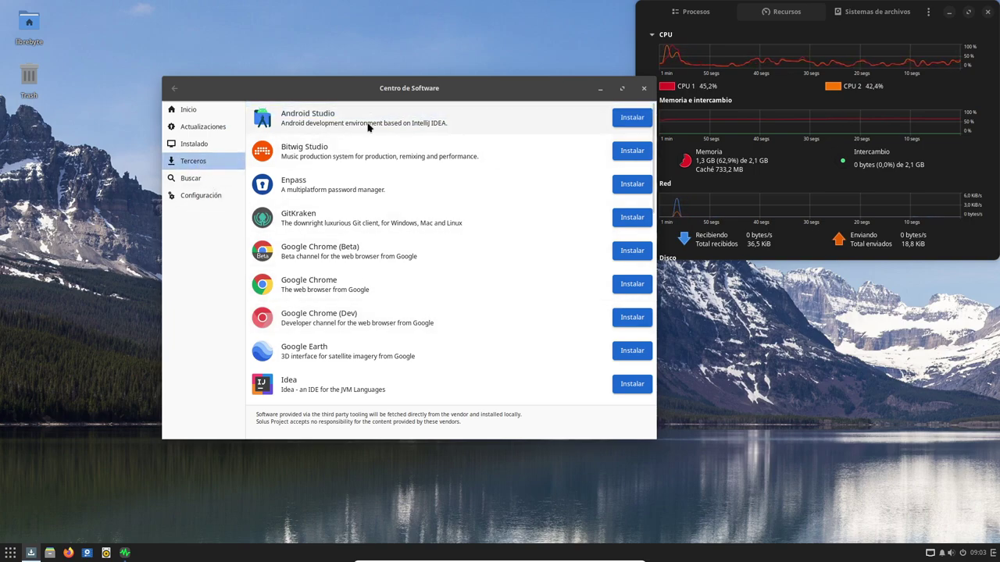
{"action": "scroll", "coordinate": [523, 326], "scroll_direction": "down", "scroll_amount": 3}
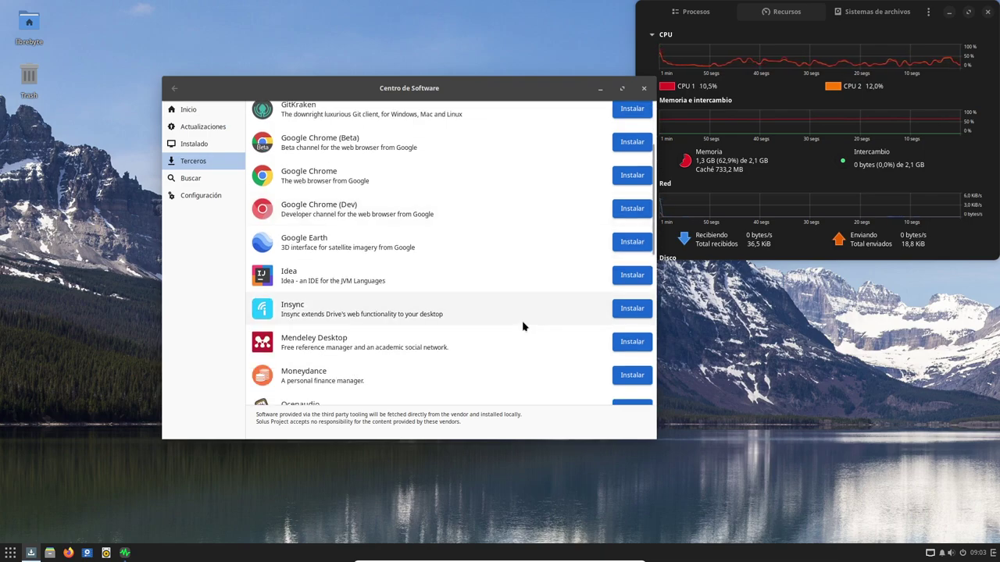
{"action": "scroll", "coordinate": [523, 327], "scroll_direction": "down", "scroll_amount": 2}
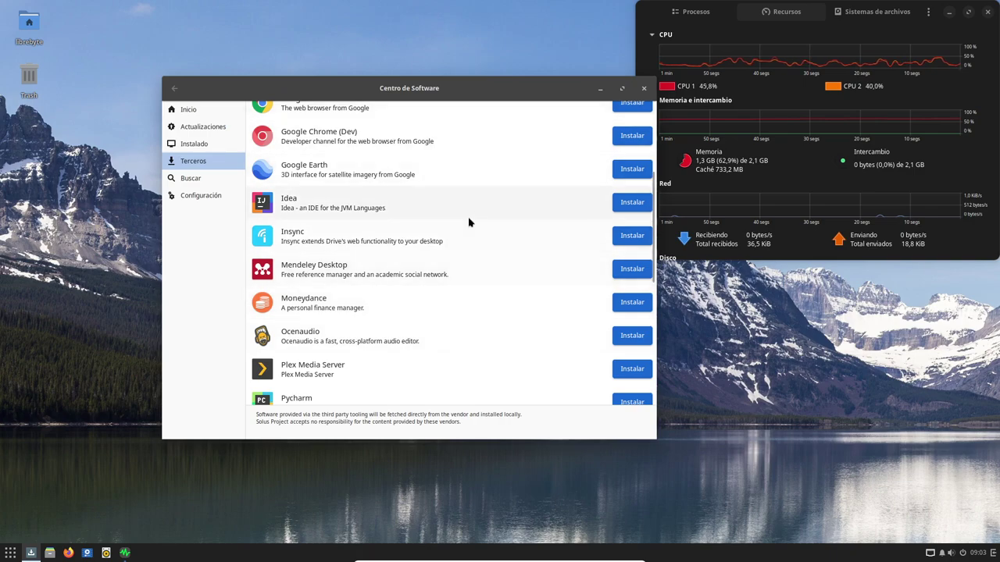
{"action": "scroll", "coordinate": [483, 336], "scroll_direction": "down", "scroll_amount": 3}
{"action": "scroll", "coordinate": [483, 336], "scroll_direction": "down", "scroll_amount": 4}
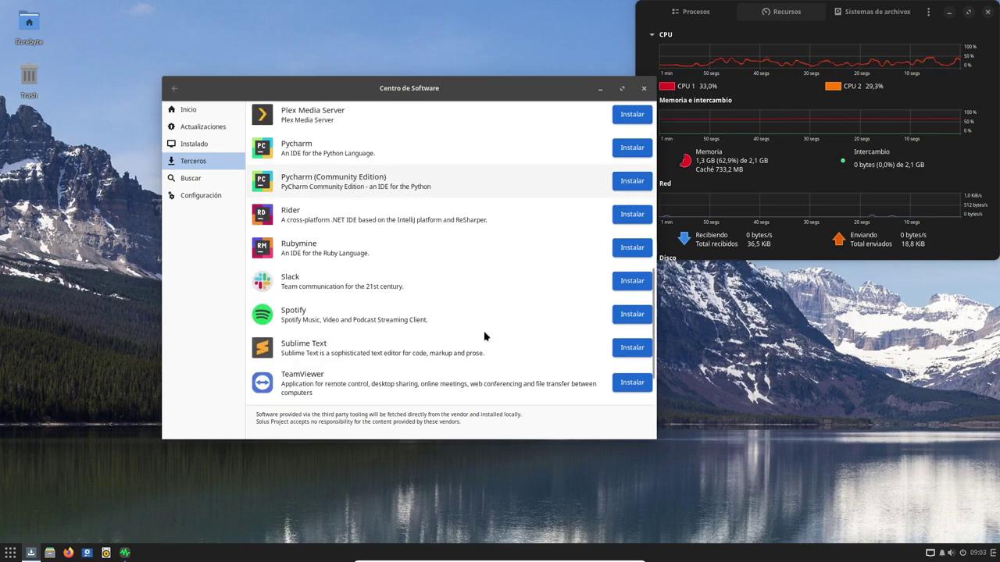
{"action": "scroll", "coordinate": [538, 243], "scroll_direction": "down", "scroll_amount": 2}
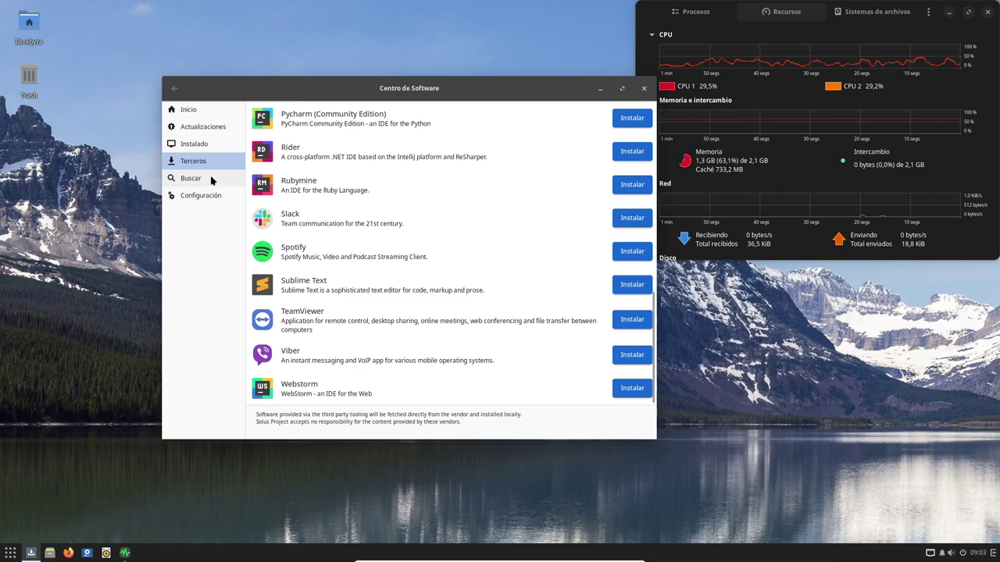
{"action": "left_click", "coordinate": [208, 143]}
{"action": "left_click", "coordinate": [212, 128]}
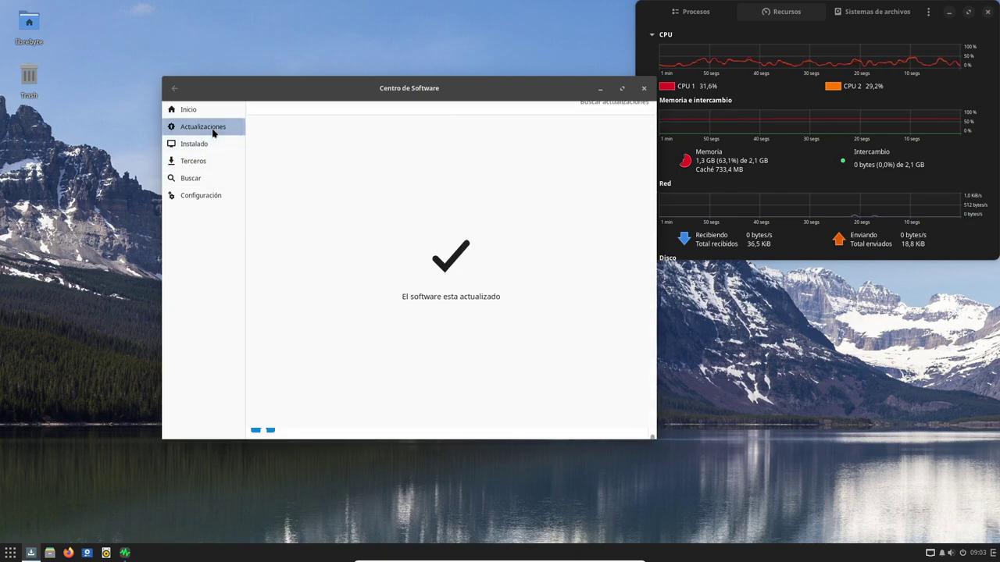
Search for geany, open its 2.0-31 package, and install it with the administrator password
{"action": "left_click", "coordinate": [197, 176]}
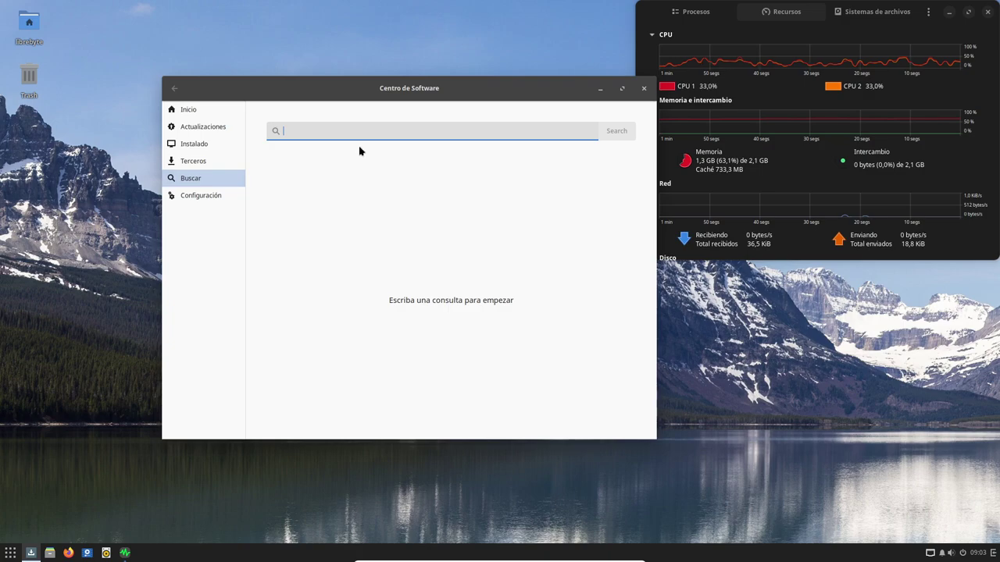
{"action": "type", "text": "g"}
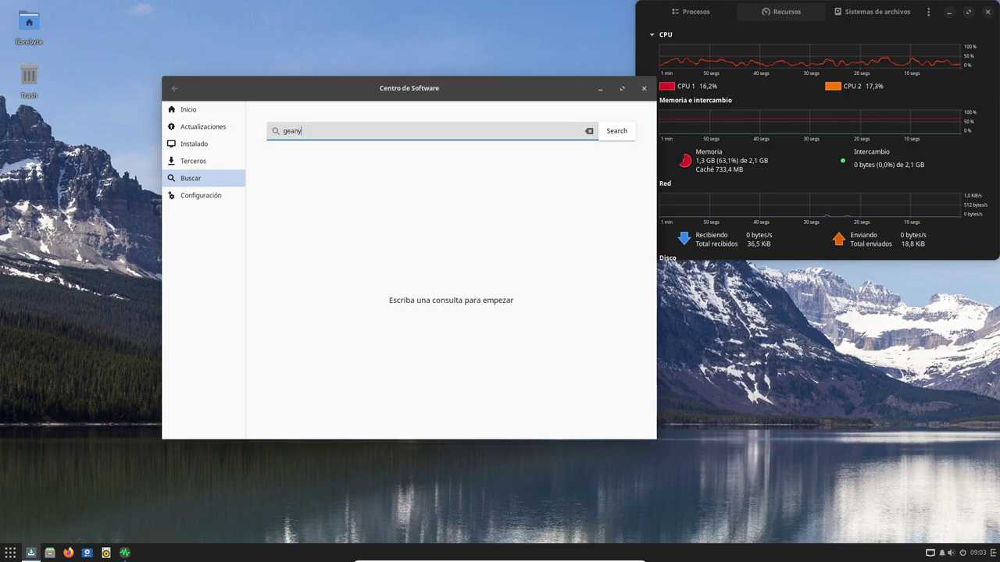
{"action": "type", "text": "eany"}
{"action": "key", "text": "Return"}
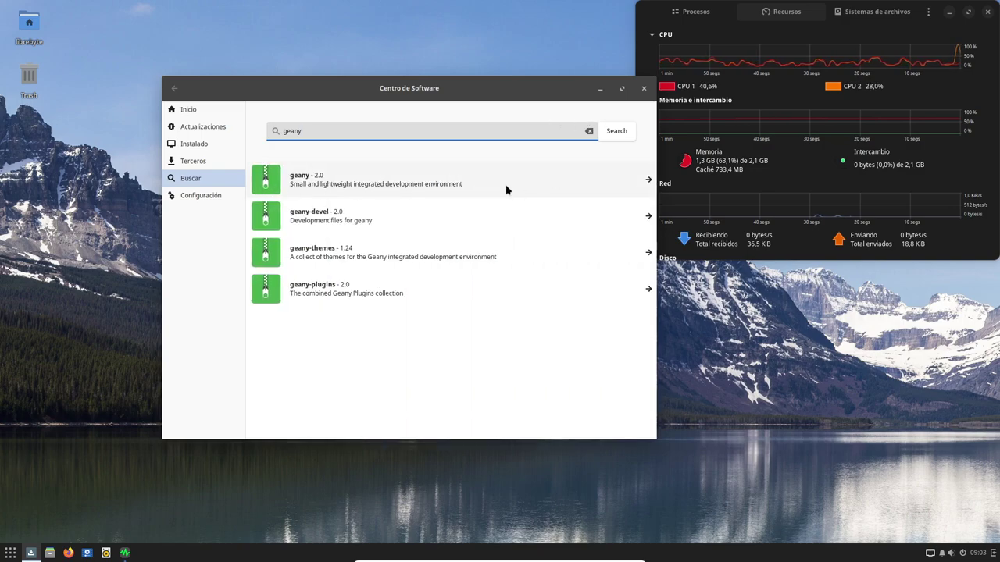
{"action": "left_click", "coordinate": [496, 184]}
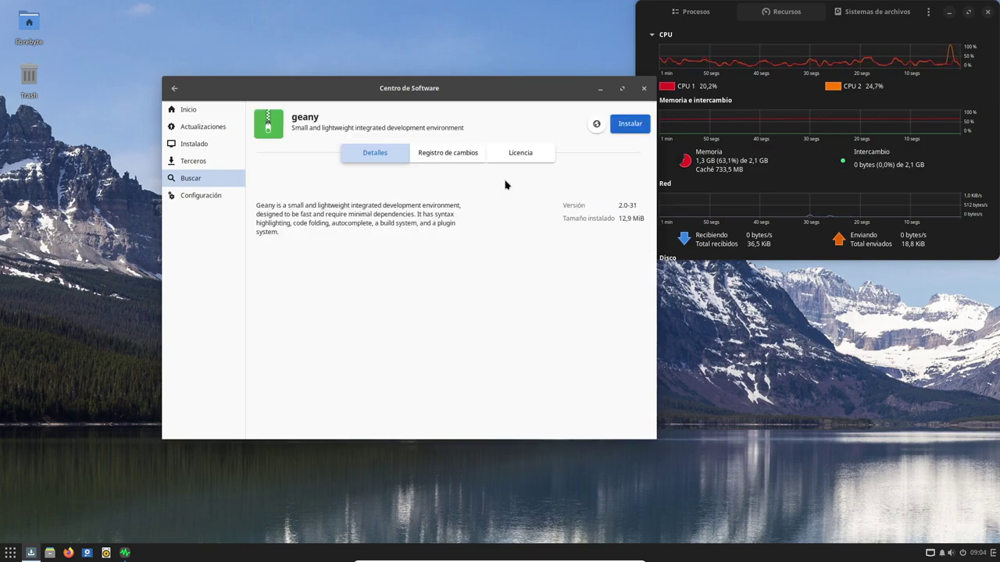
{"action": "left_click", "coordinate": [631, 124]}
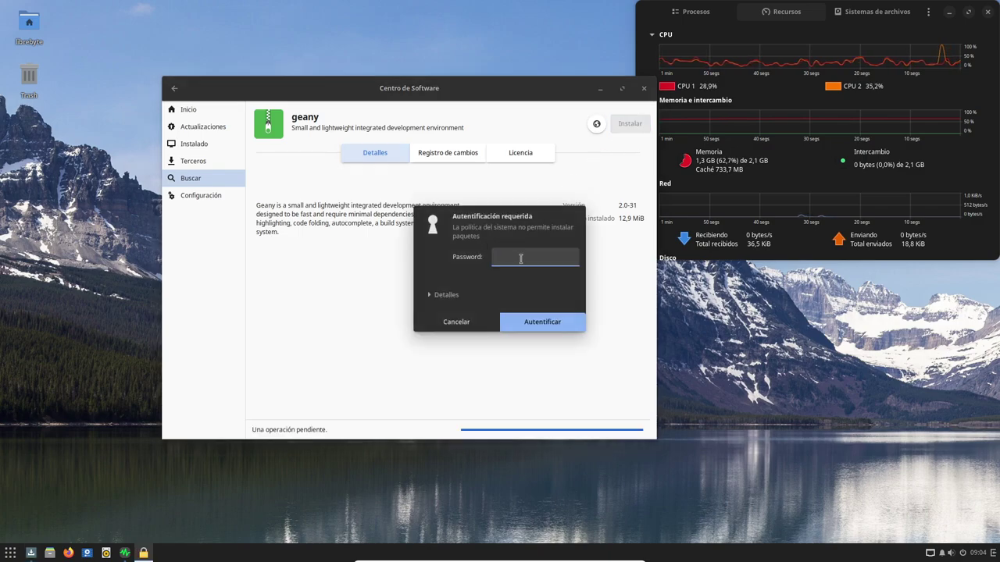
{"action": "type", "text": "***"}
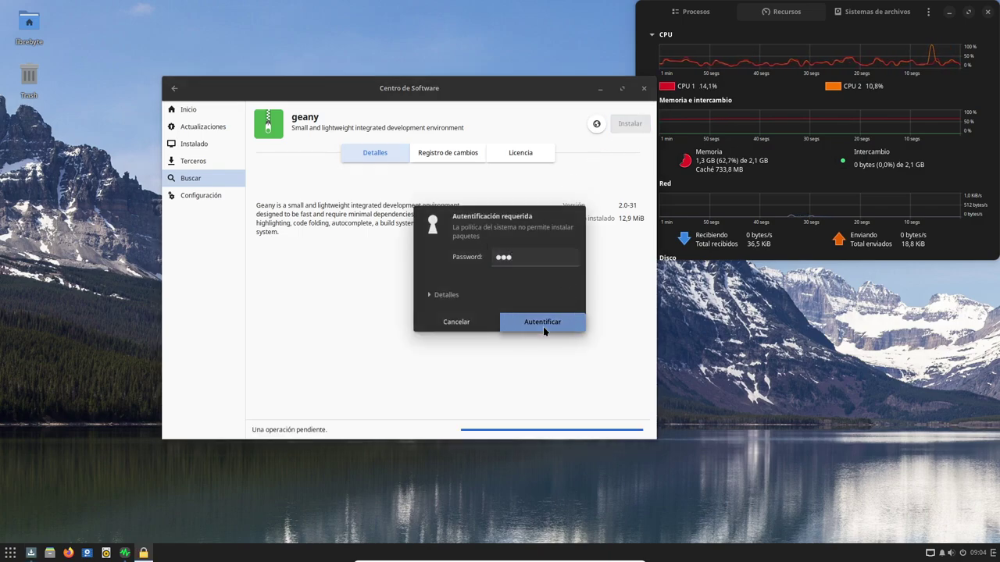
{"action": "left_click", "coordinate": [545, 331]}
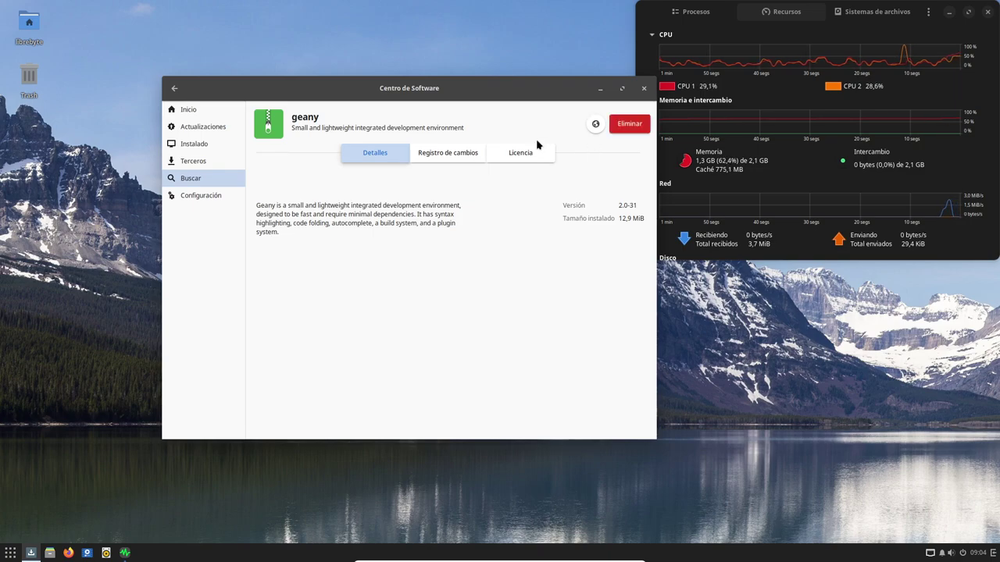
Launch Geany by searching 'gea' in the Budgie application menu
{"action": "left_click", "coordinate": [11, 553]}
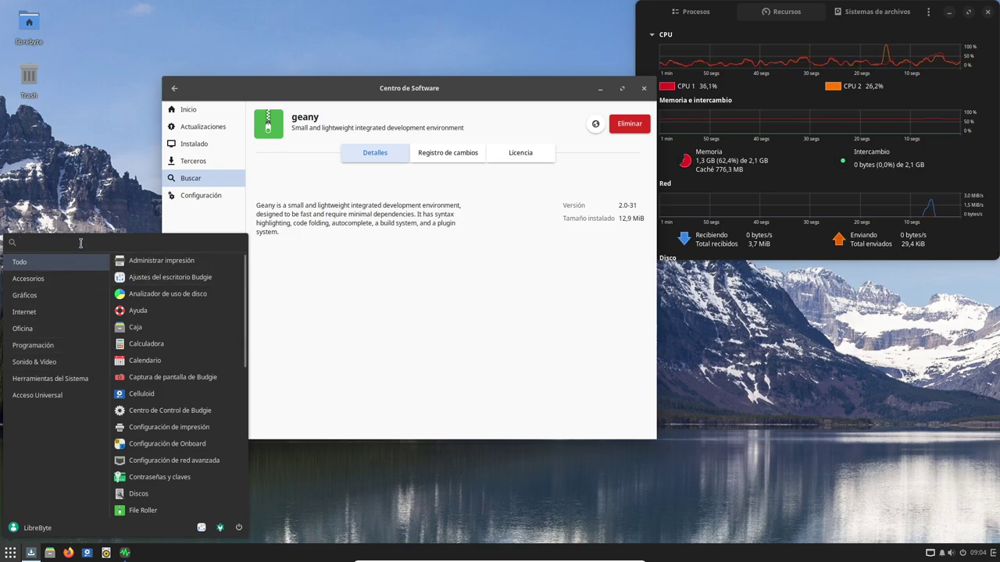
{"action": "type", "text": "gea"}
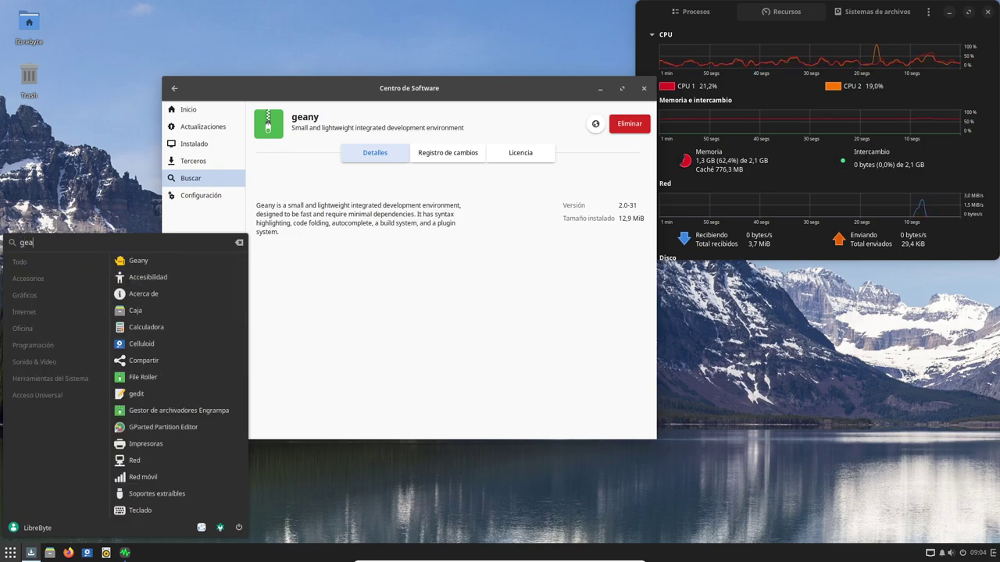
{"action": "key", "text": "Return"}
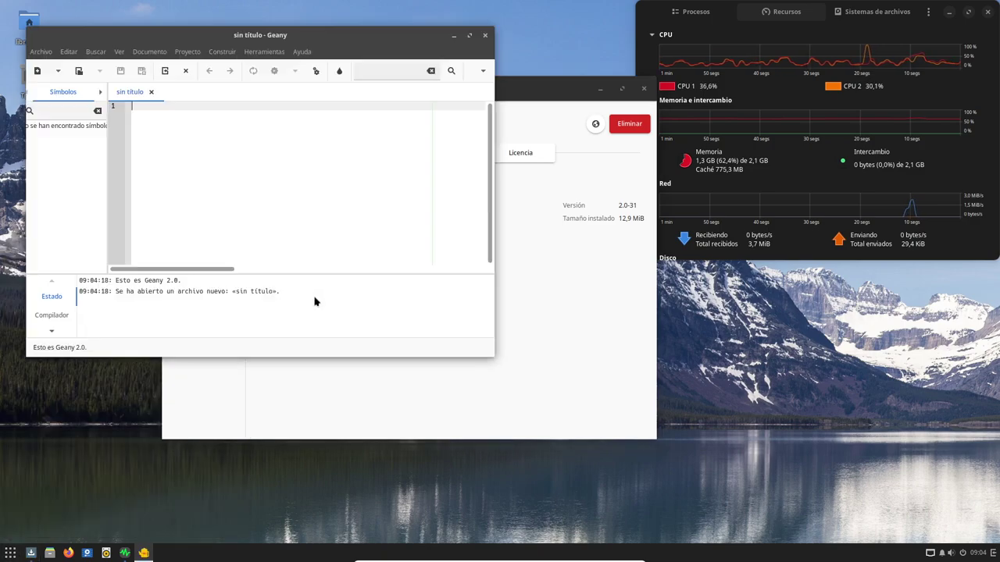
Close the Geany, Software Center and System Monitor windows
{"action": "left_click", "coordinate": [484, 34]}
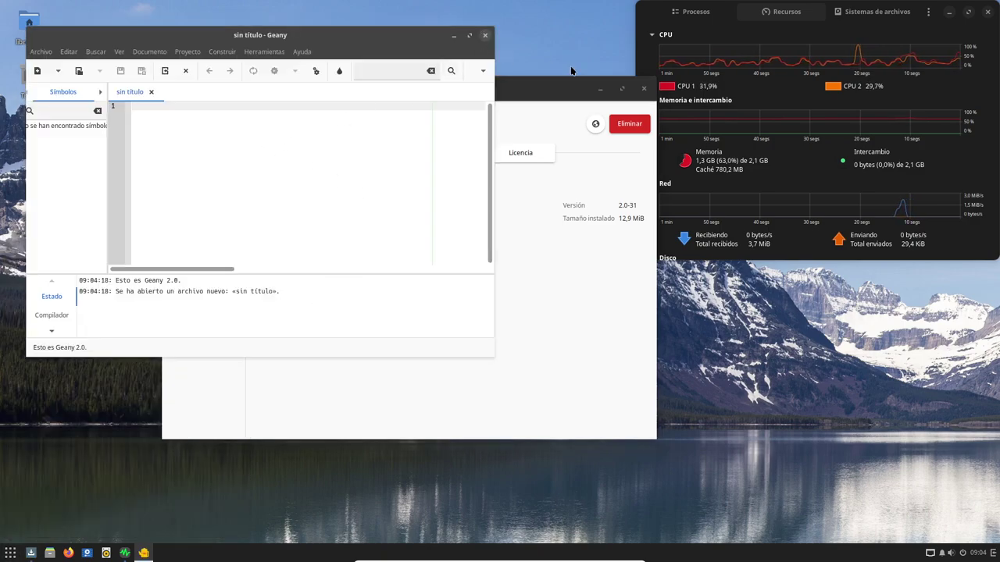
{"action": "key", "text": "alt+F4"}
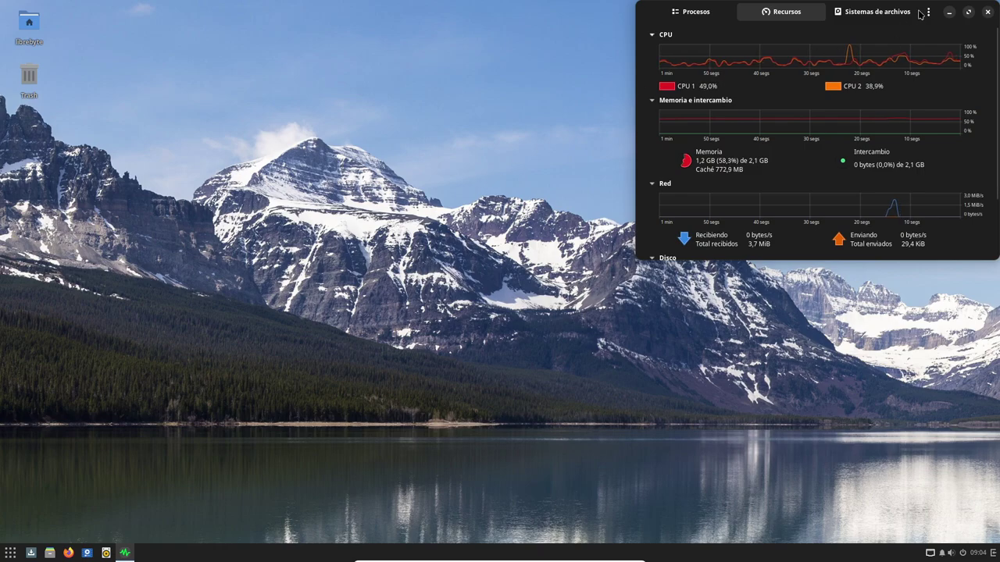
{"action": "left_click_drag", "start_coordinate": [918, 14], "coordinate": [734, 84]}
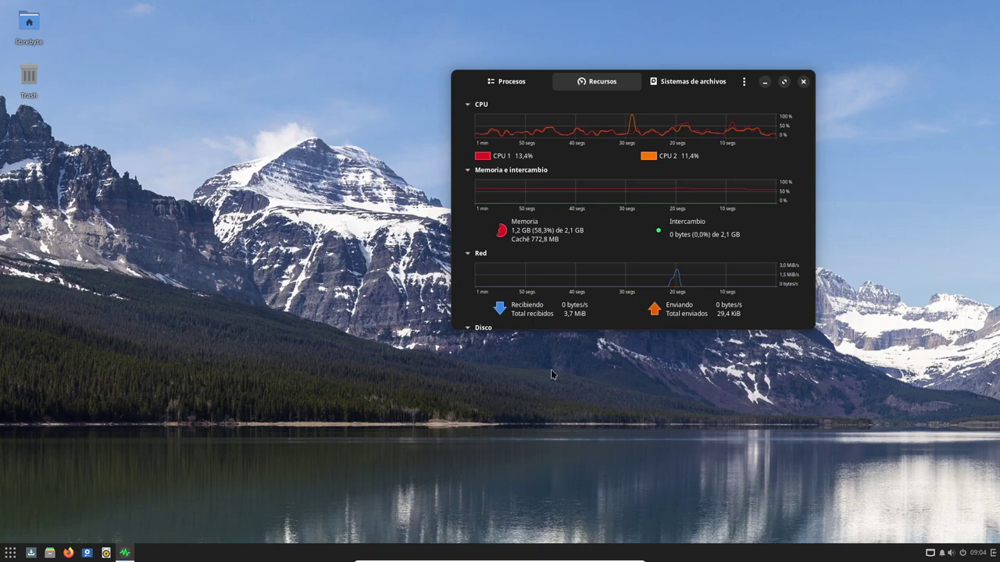
{"action": "left_click", "coordinate": [804, 82]}
Choose Apagar from the Budgie menu's power options to request shutdown
{"action": "left_click", "coordinate": [9, 553]}
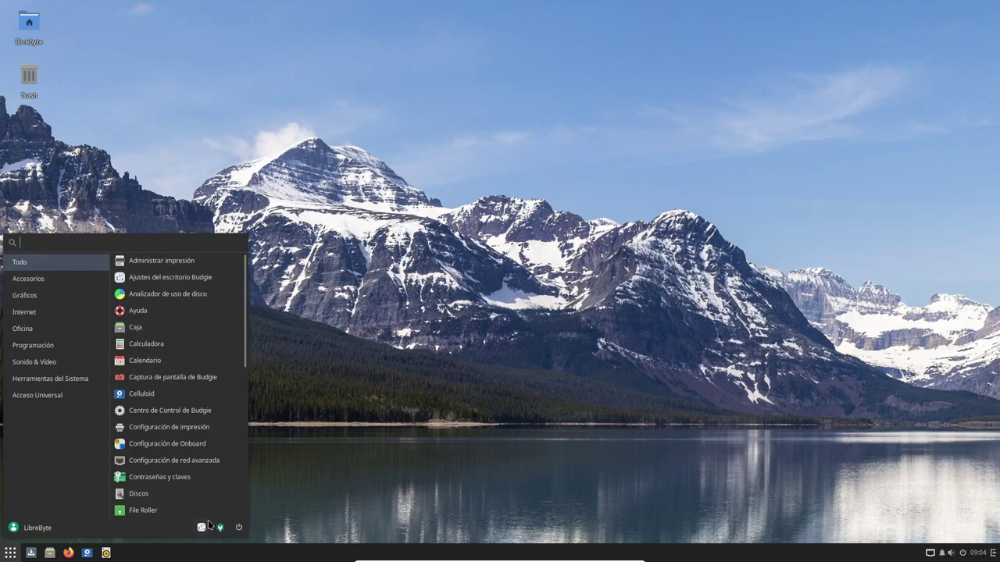
{"action": "left_click", "coordinate": [238, 527]}
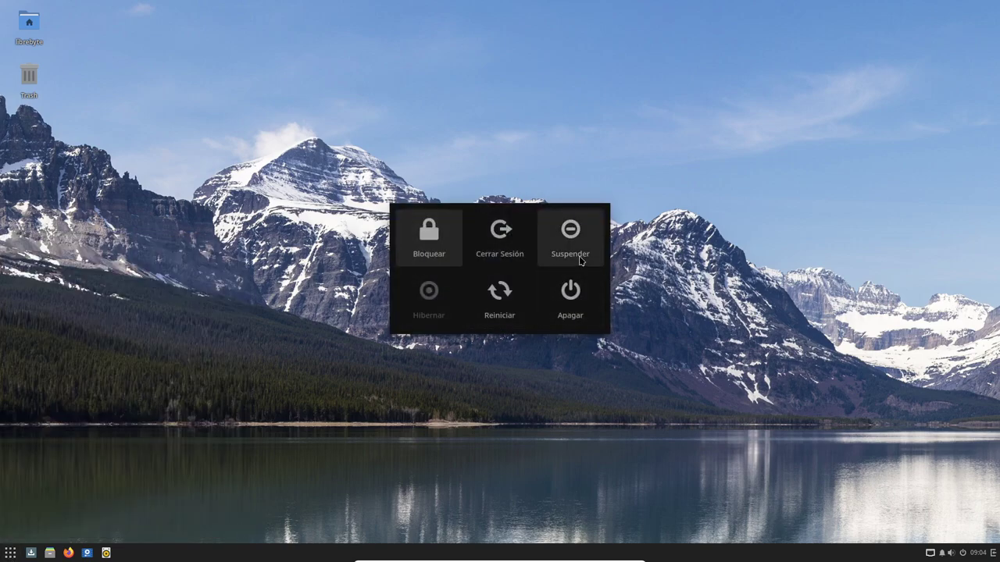
{"action": "left_click", "coordinate": [580, 313]}
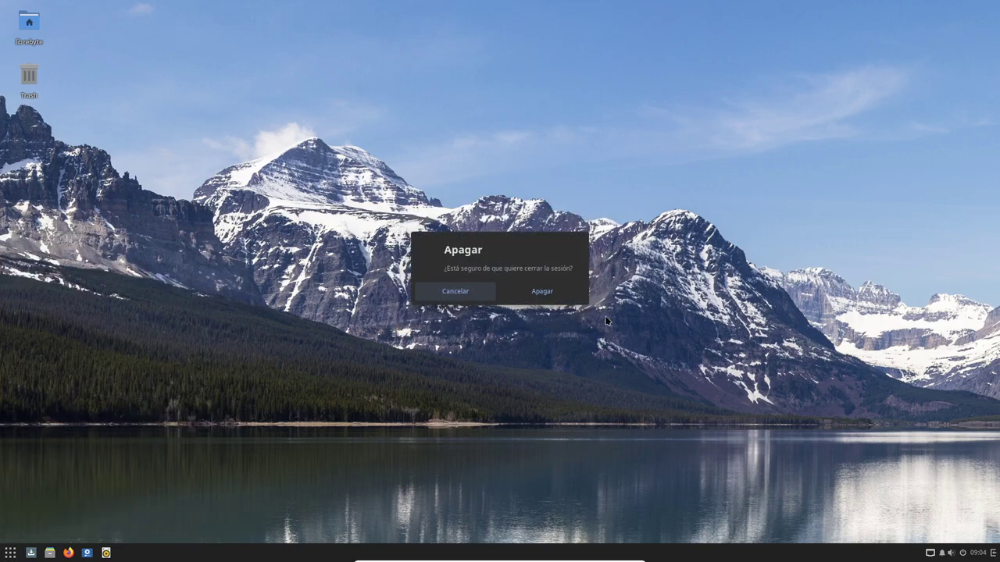